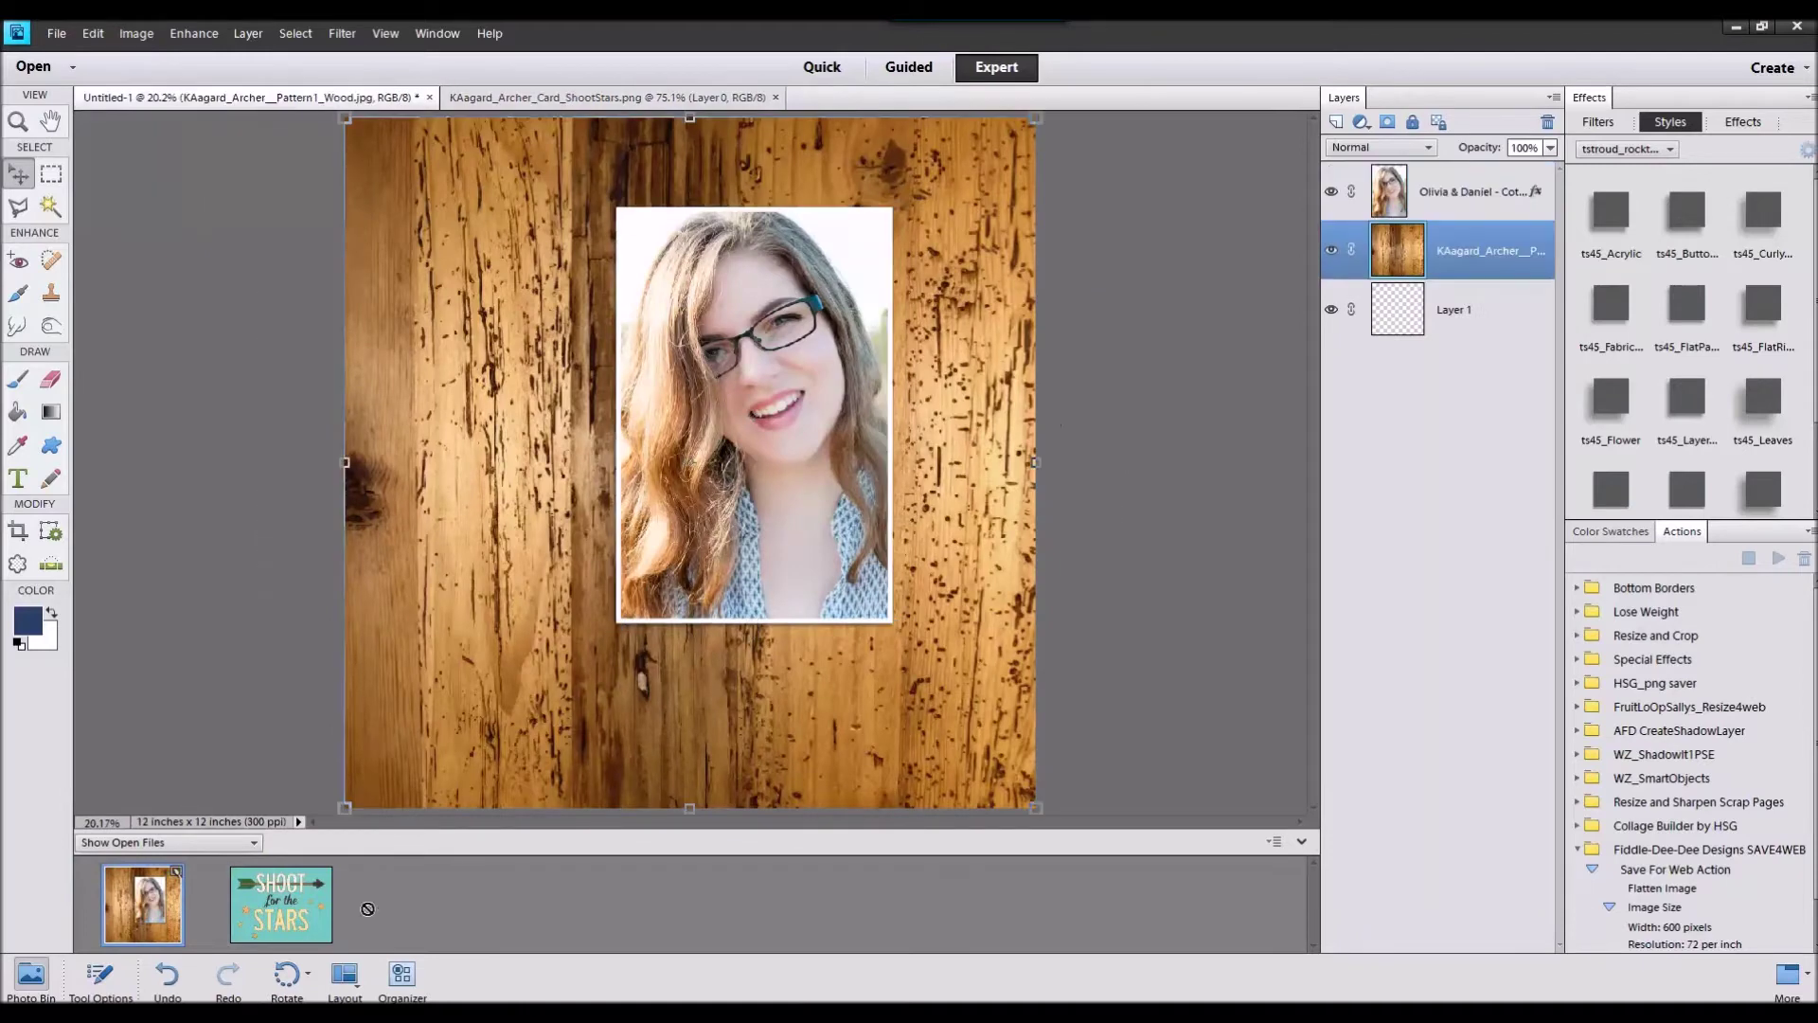
Step: Place the Shoot for the Stars card left of the photo, beneath it, and apply the ts45_Layer… shadow style
drag(595, 443, 414, 399)
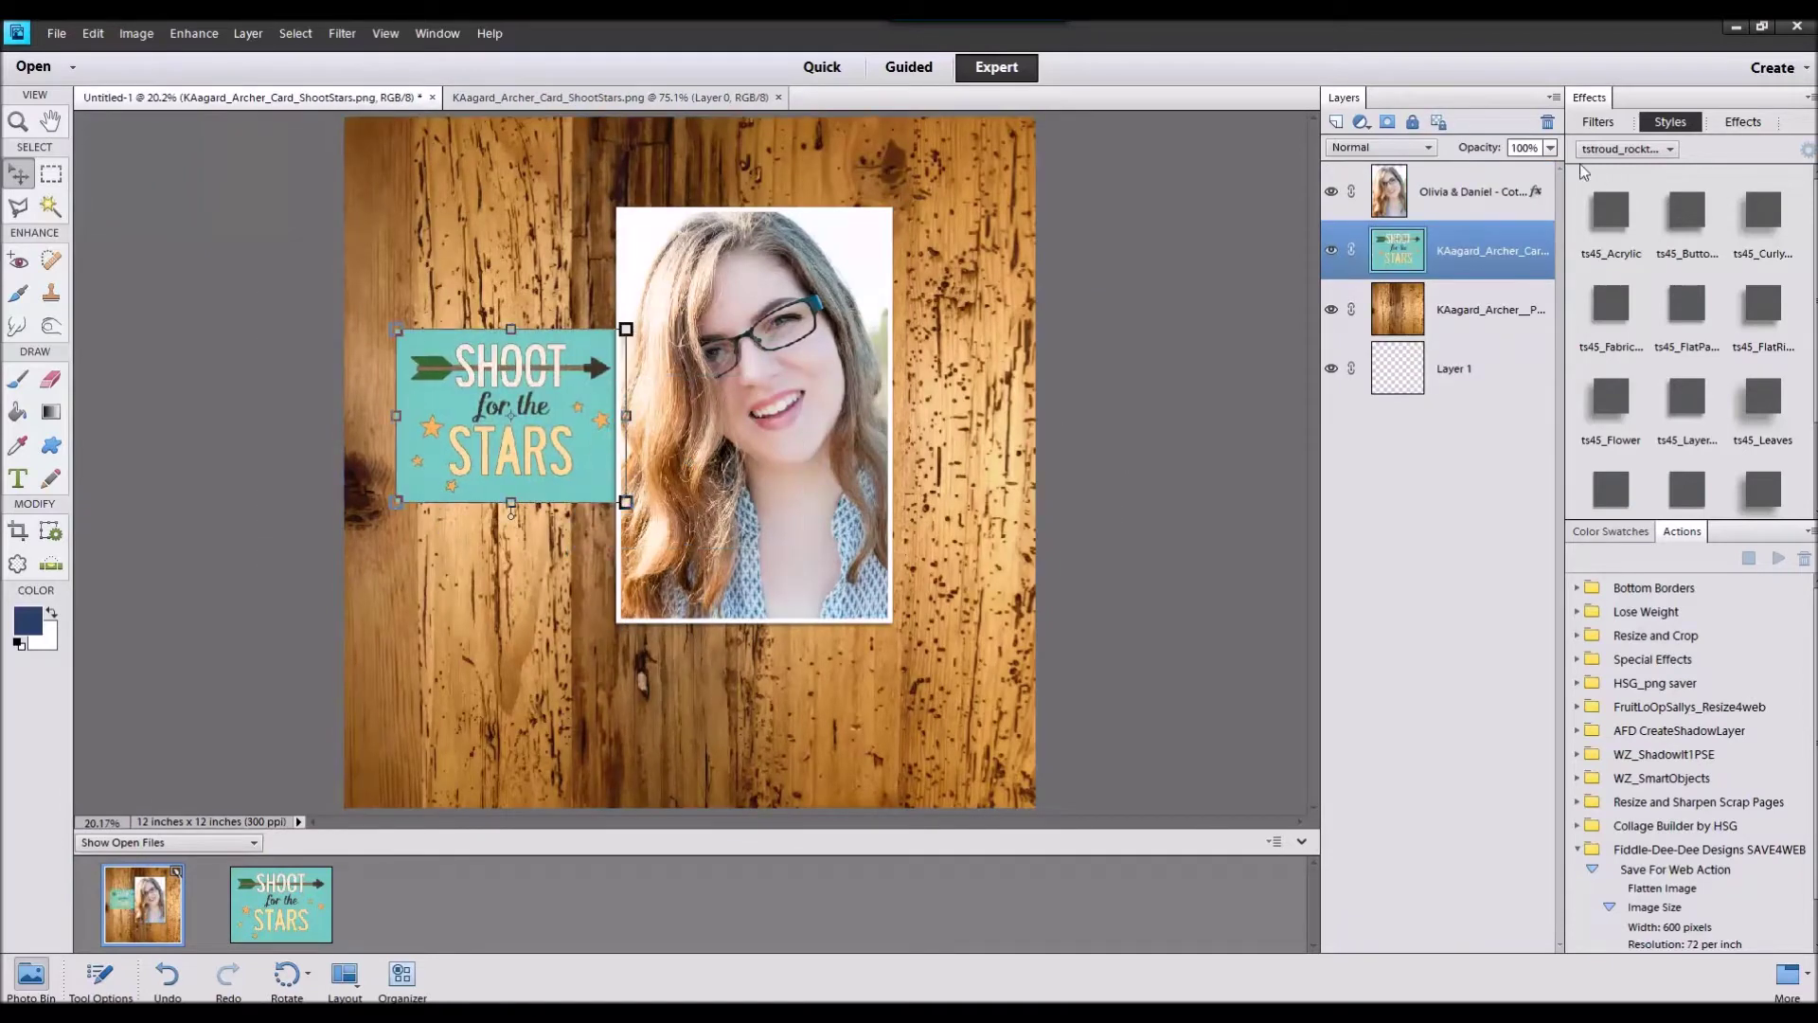
click(1693, 388)
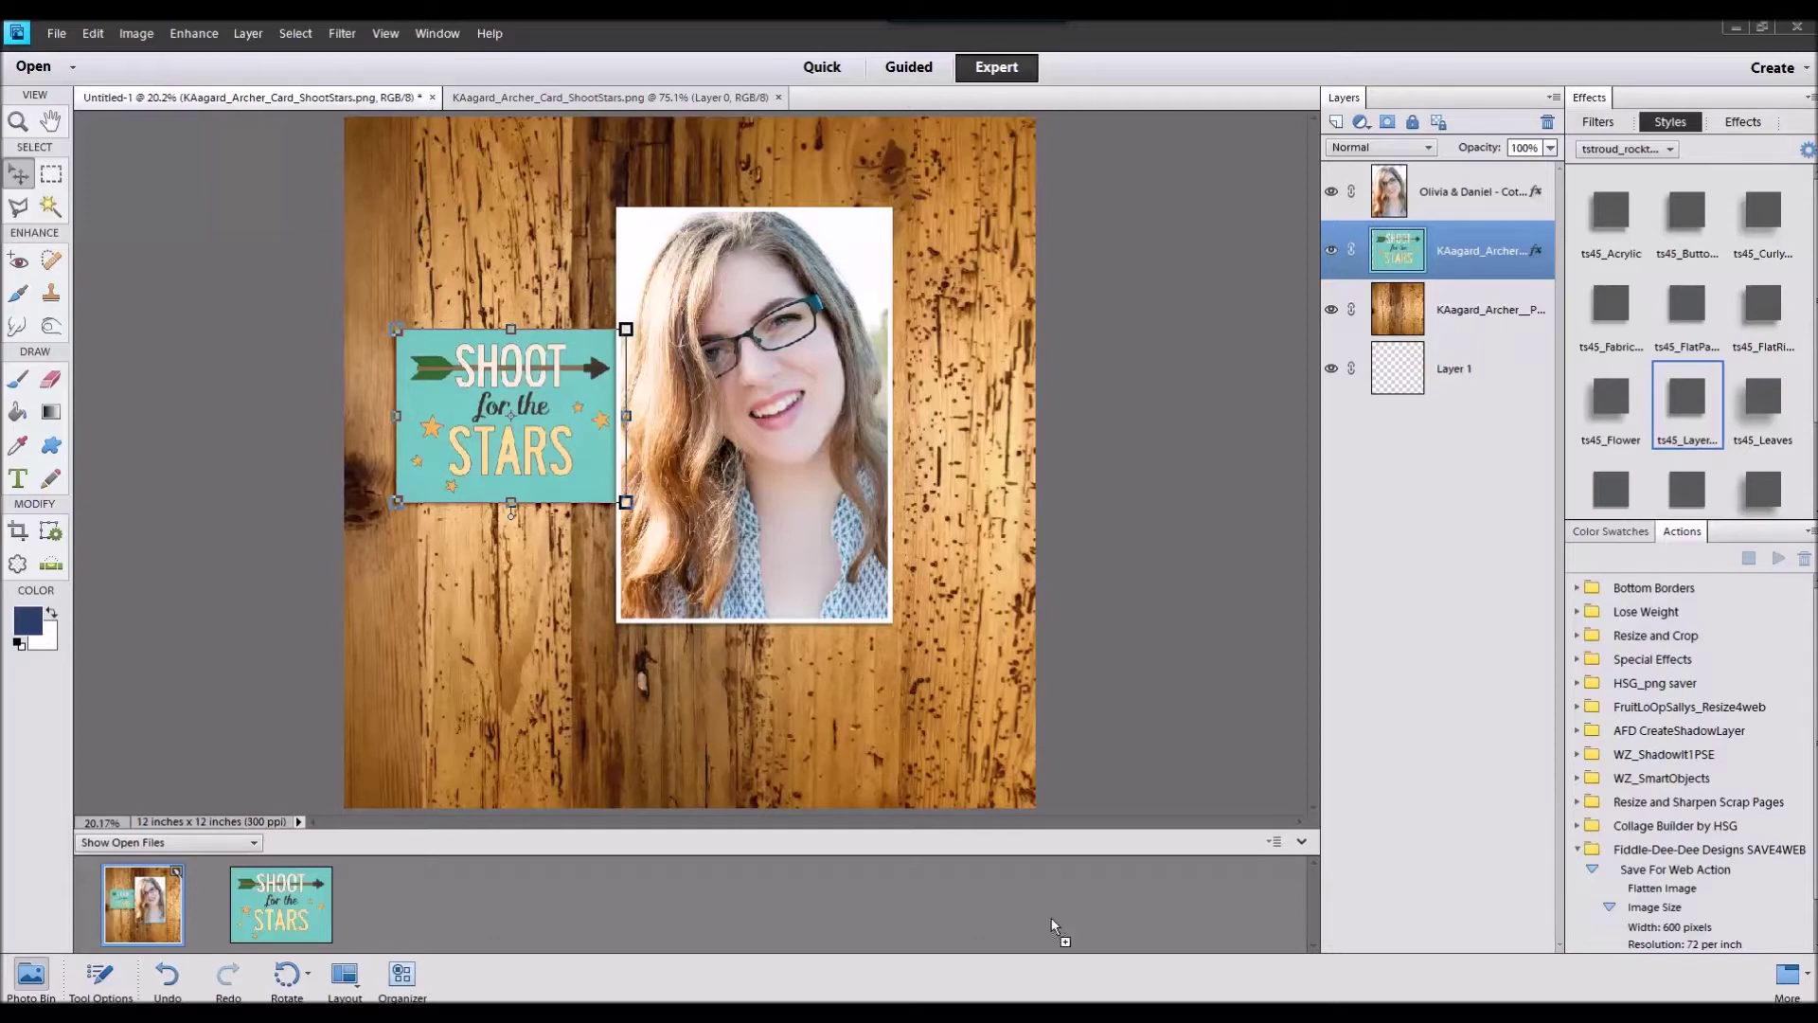
double_click(125, 905)
drag(414, 899, 646, 536)
drag(594, 482, 775, 631)
key(ctrl+bracketright)
drag(997, 494, 929, 561)
drag(872, 658, 598, 564)
click(620, 679)
right_click(1513, 180)
click(1571, 265)
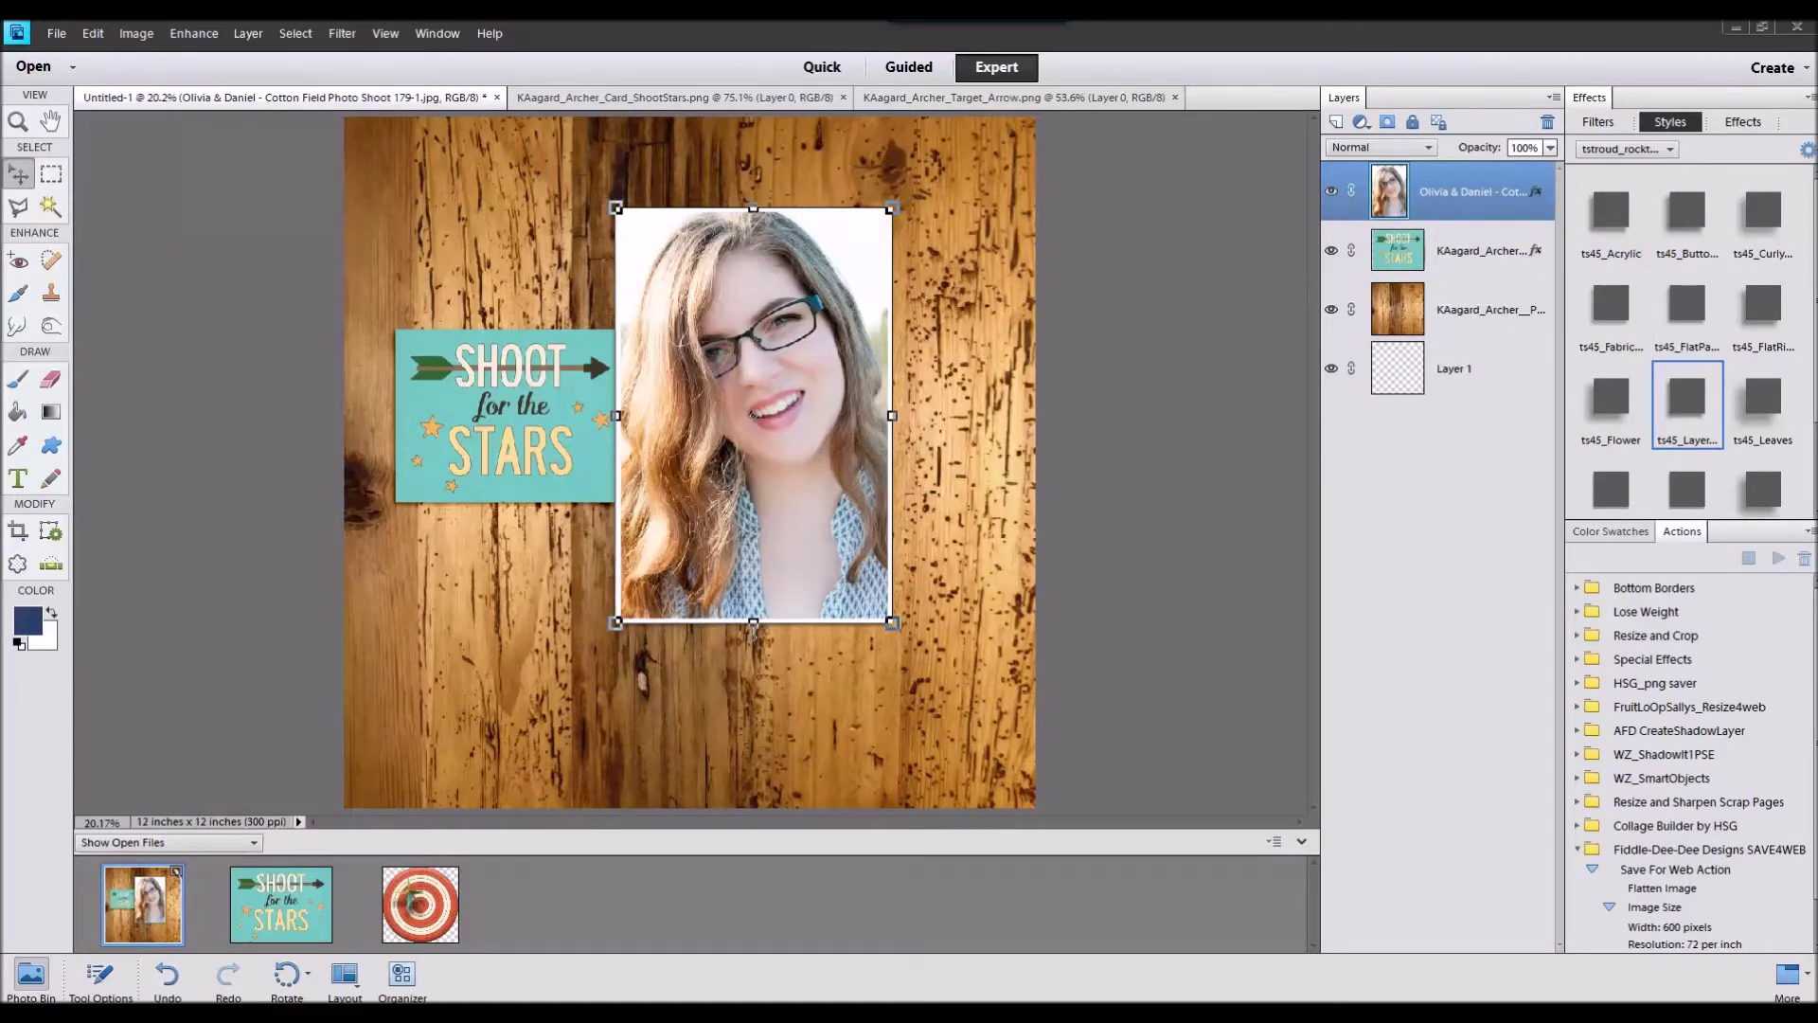
Step: Add KAagard_Archer_Tab_Green.png above the photo layer with a shadow style, aligned with the photo's upper-right corner
drag(1095, 856, 1094, 857)
double_click(143, 904)
drag(559, 901, 873, 186)
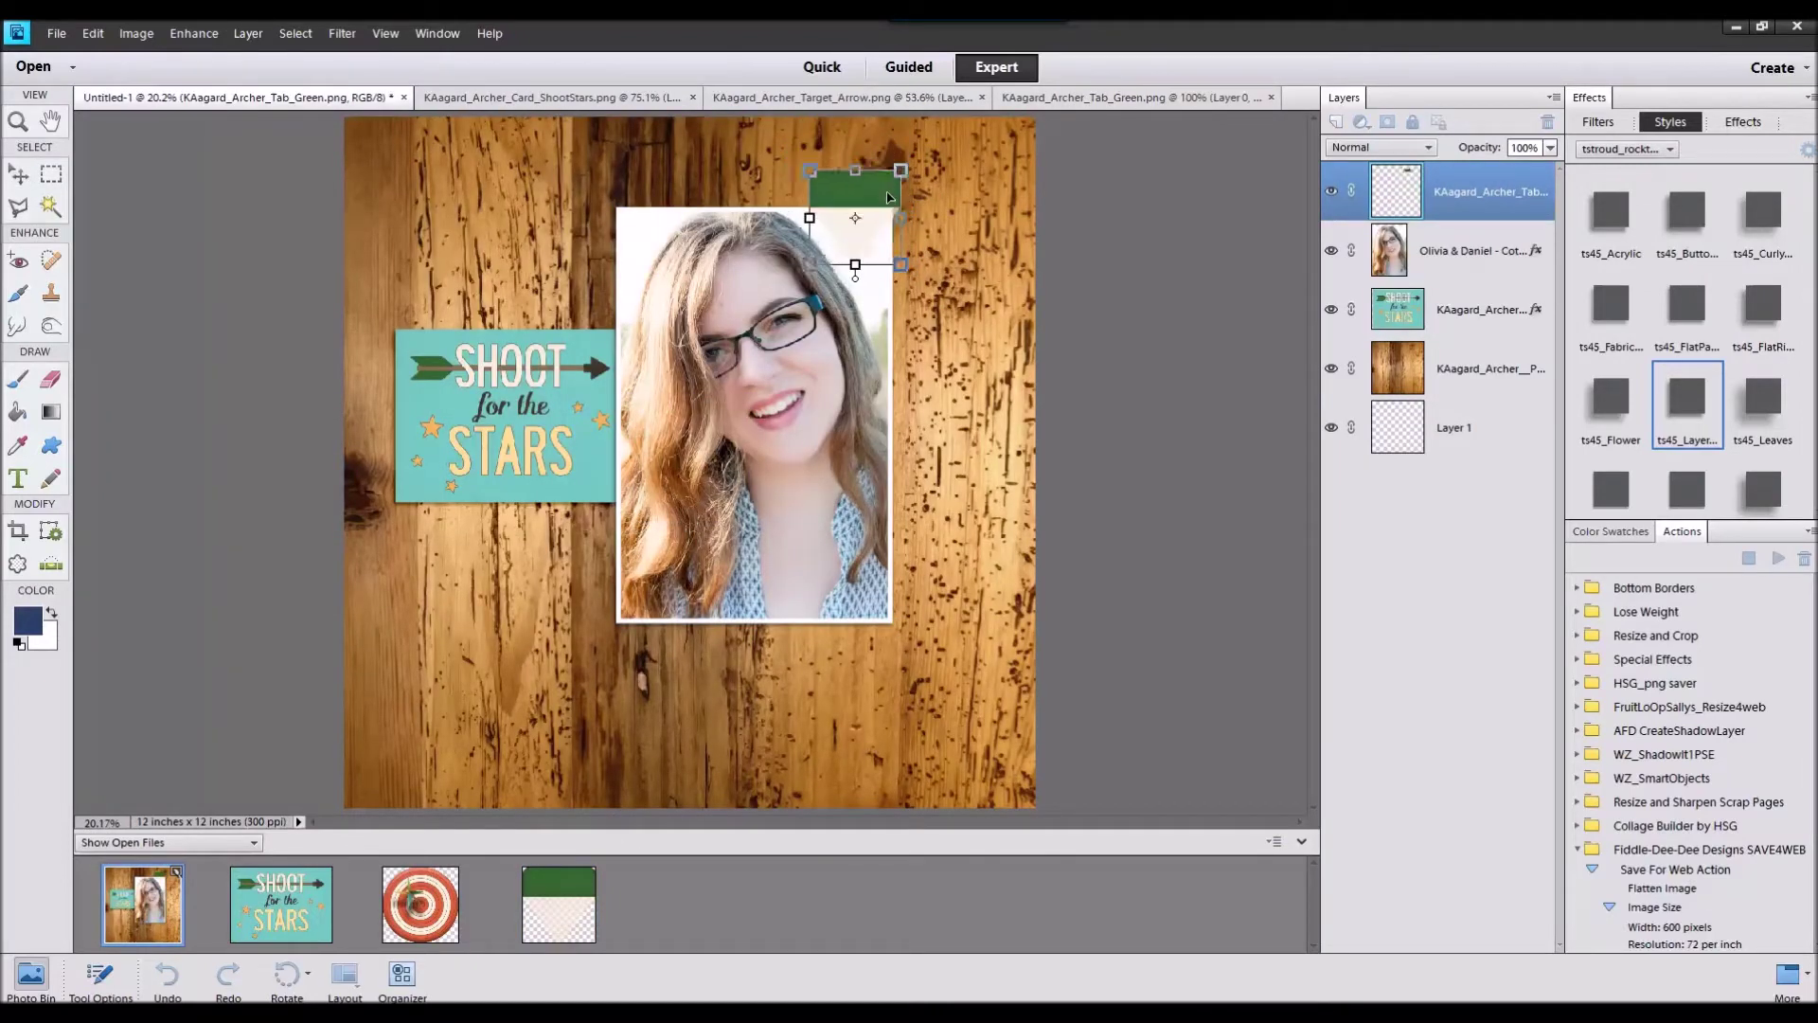
click(831, 303)
drag(854, 195, 846, 194)
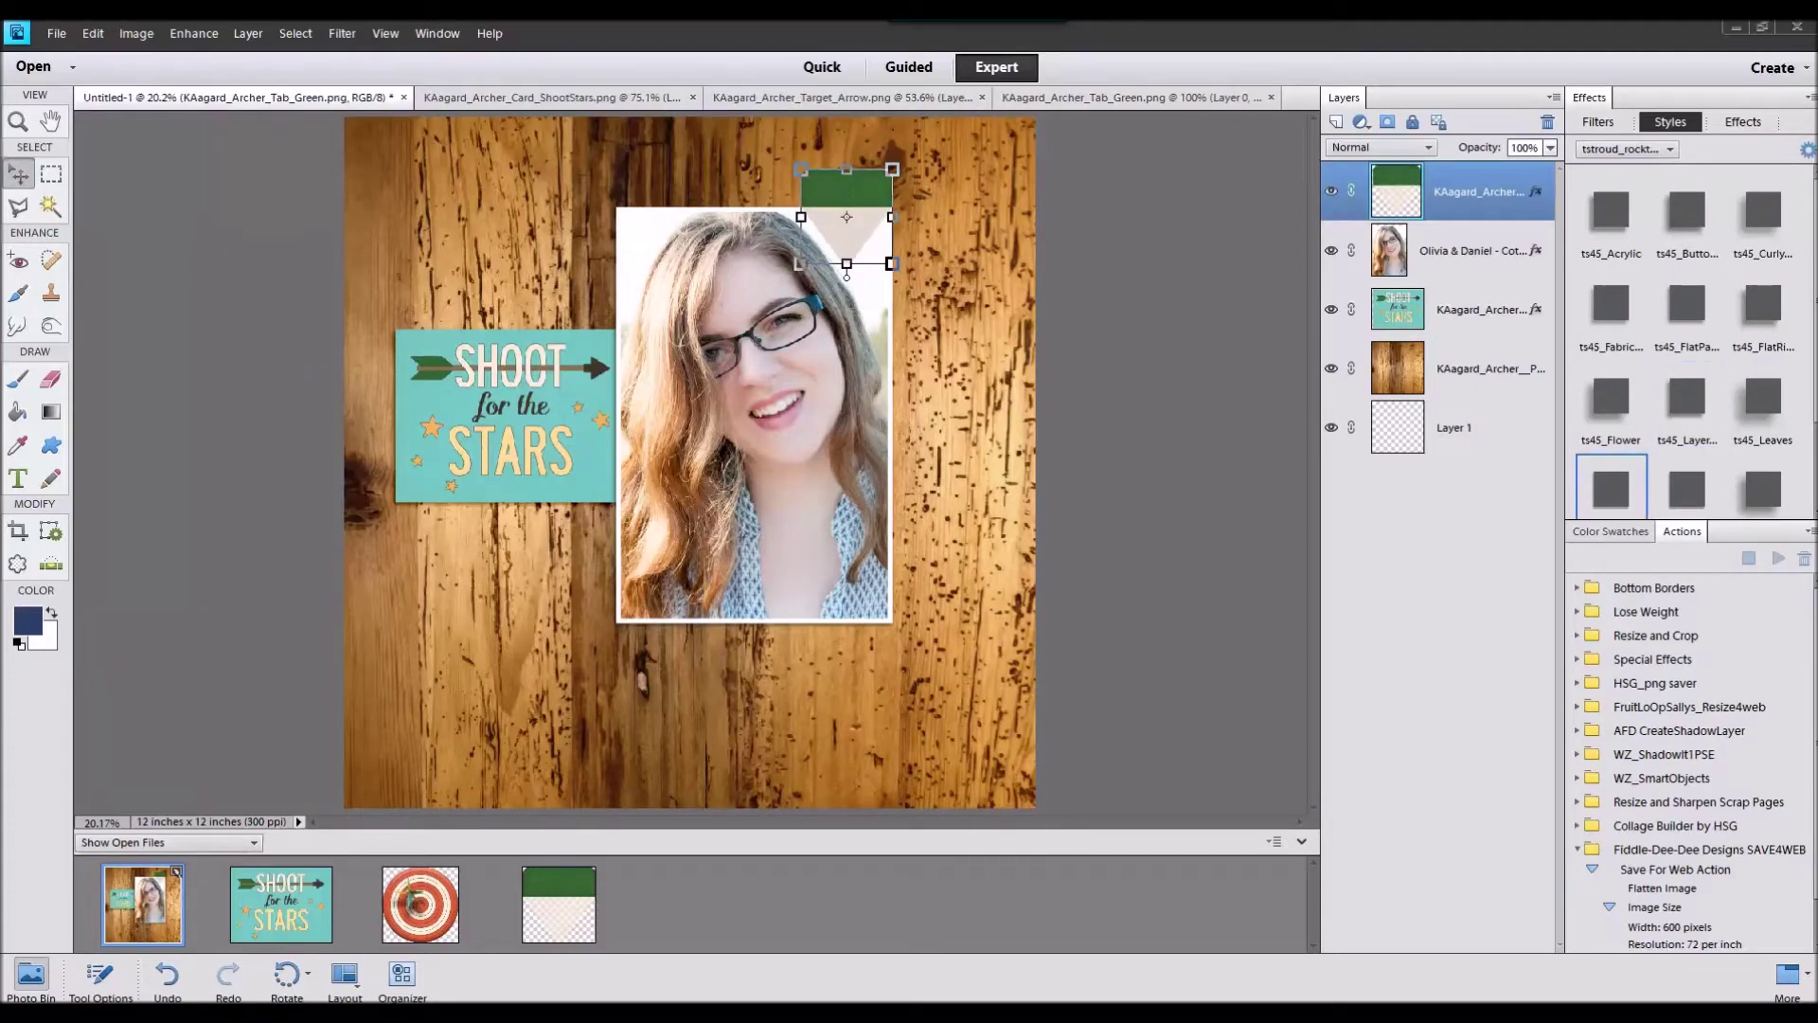
Step: Add KAagard_Archer_String.png directly above the teal card layer and apply a shadow style to it
drag(1527, 516, 1026, 884)
double_click(142, 918)
click(1477, 328)
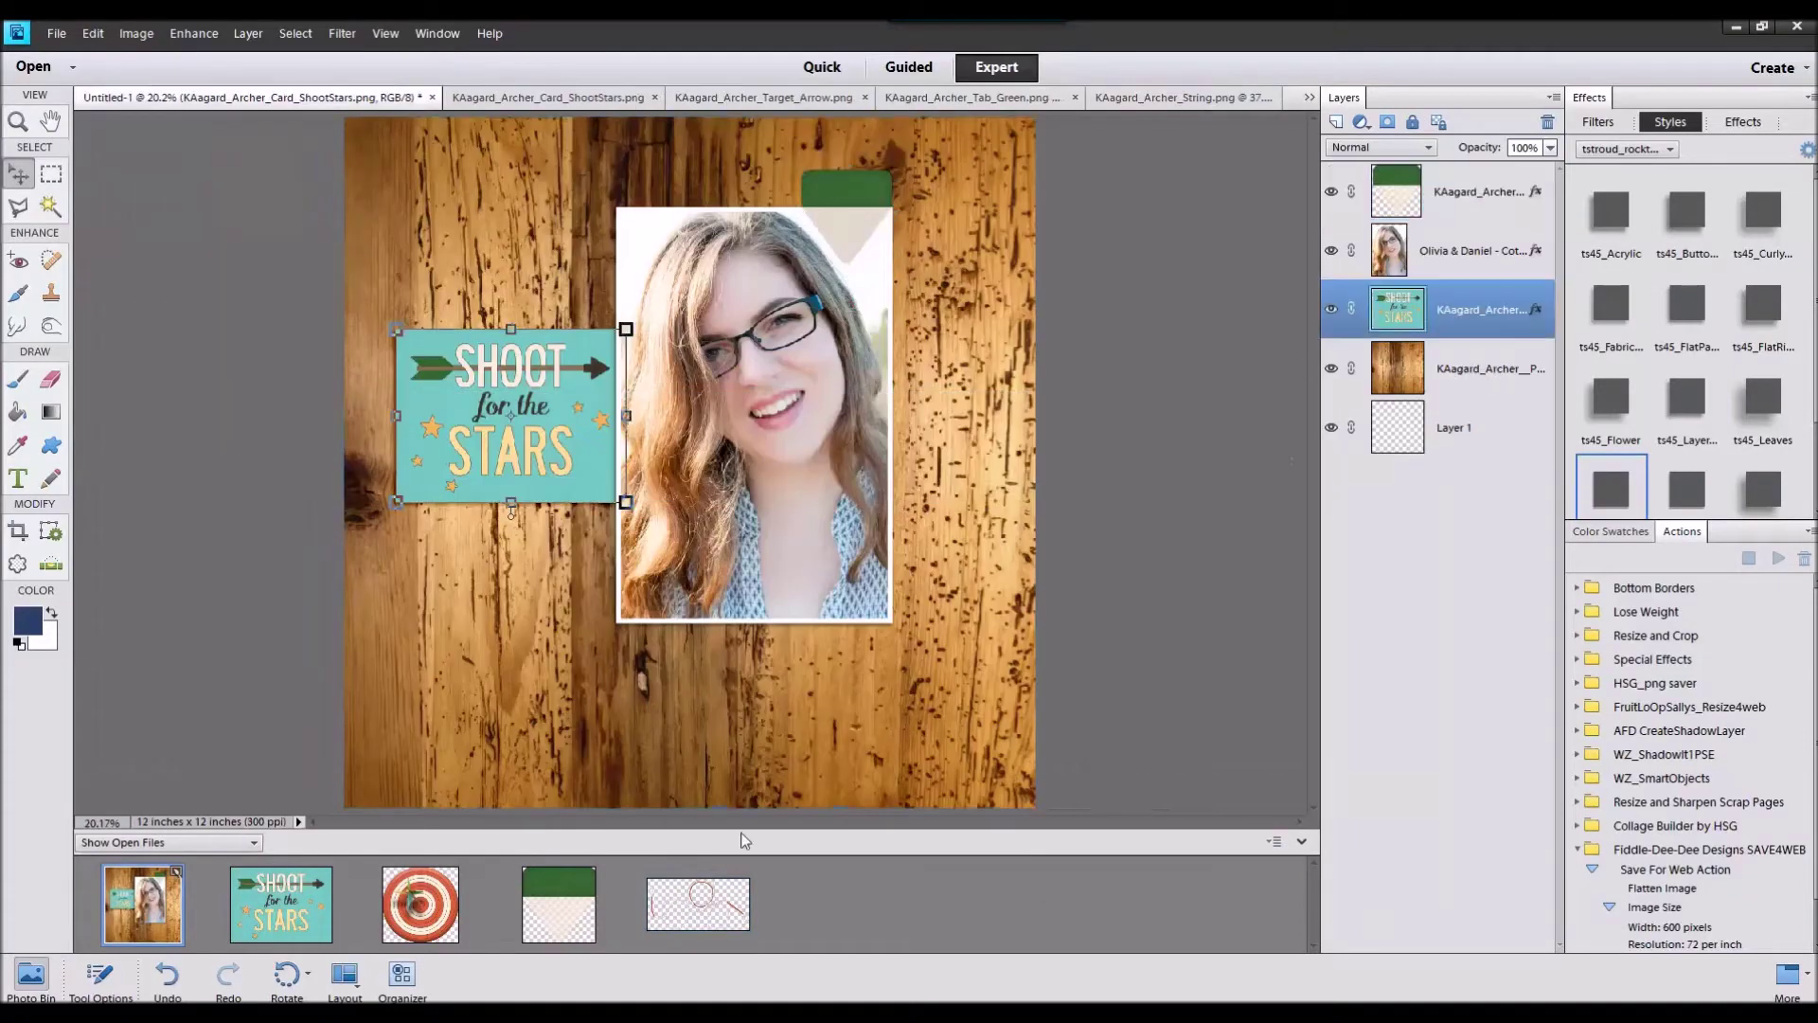
key(ctrl+v)
double_click(1747, 487)
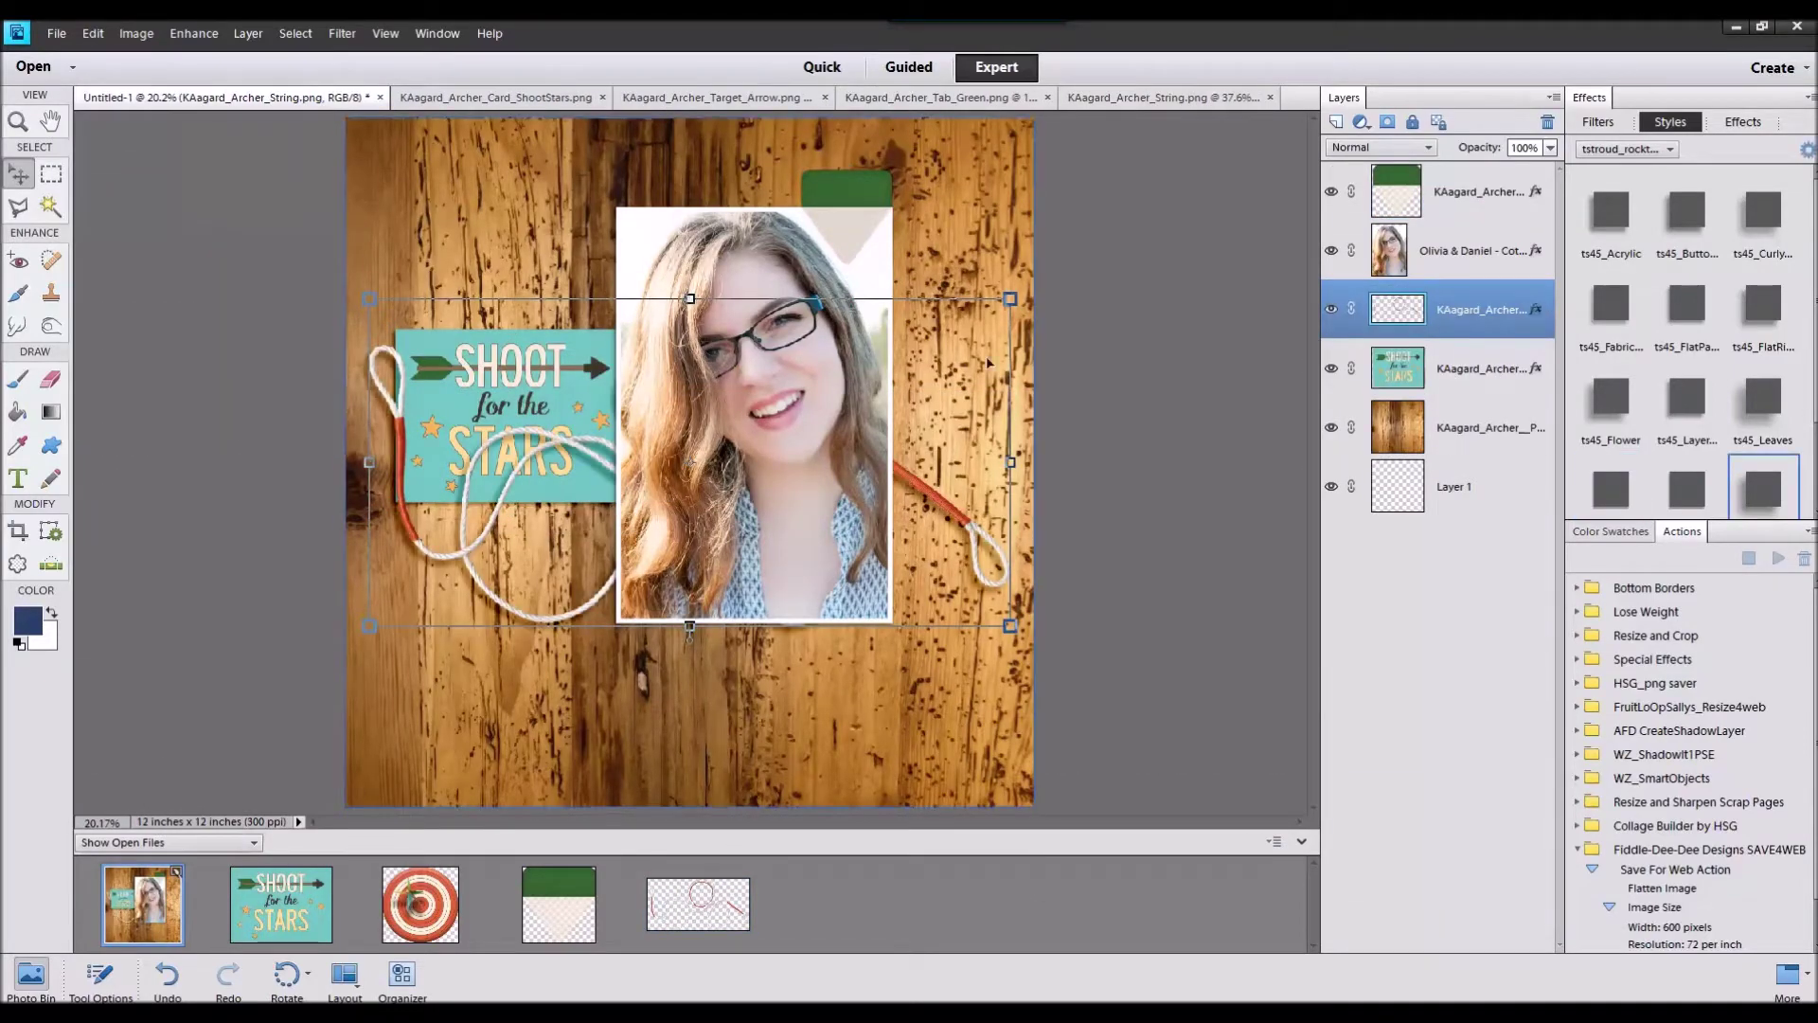
Step: Scale the string down and position it over the teal card's lower edge, running behind the photo
drag(1010, 300, 857, 376)
drag(551, 487, 566, 510)
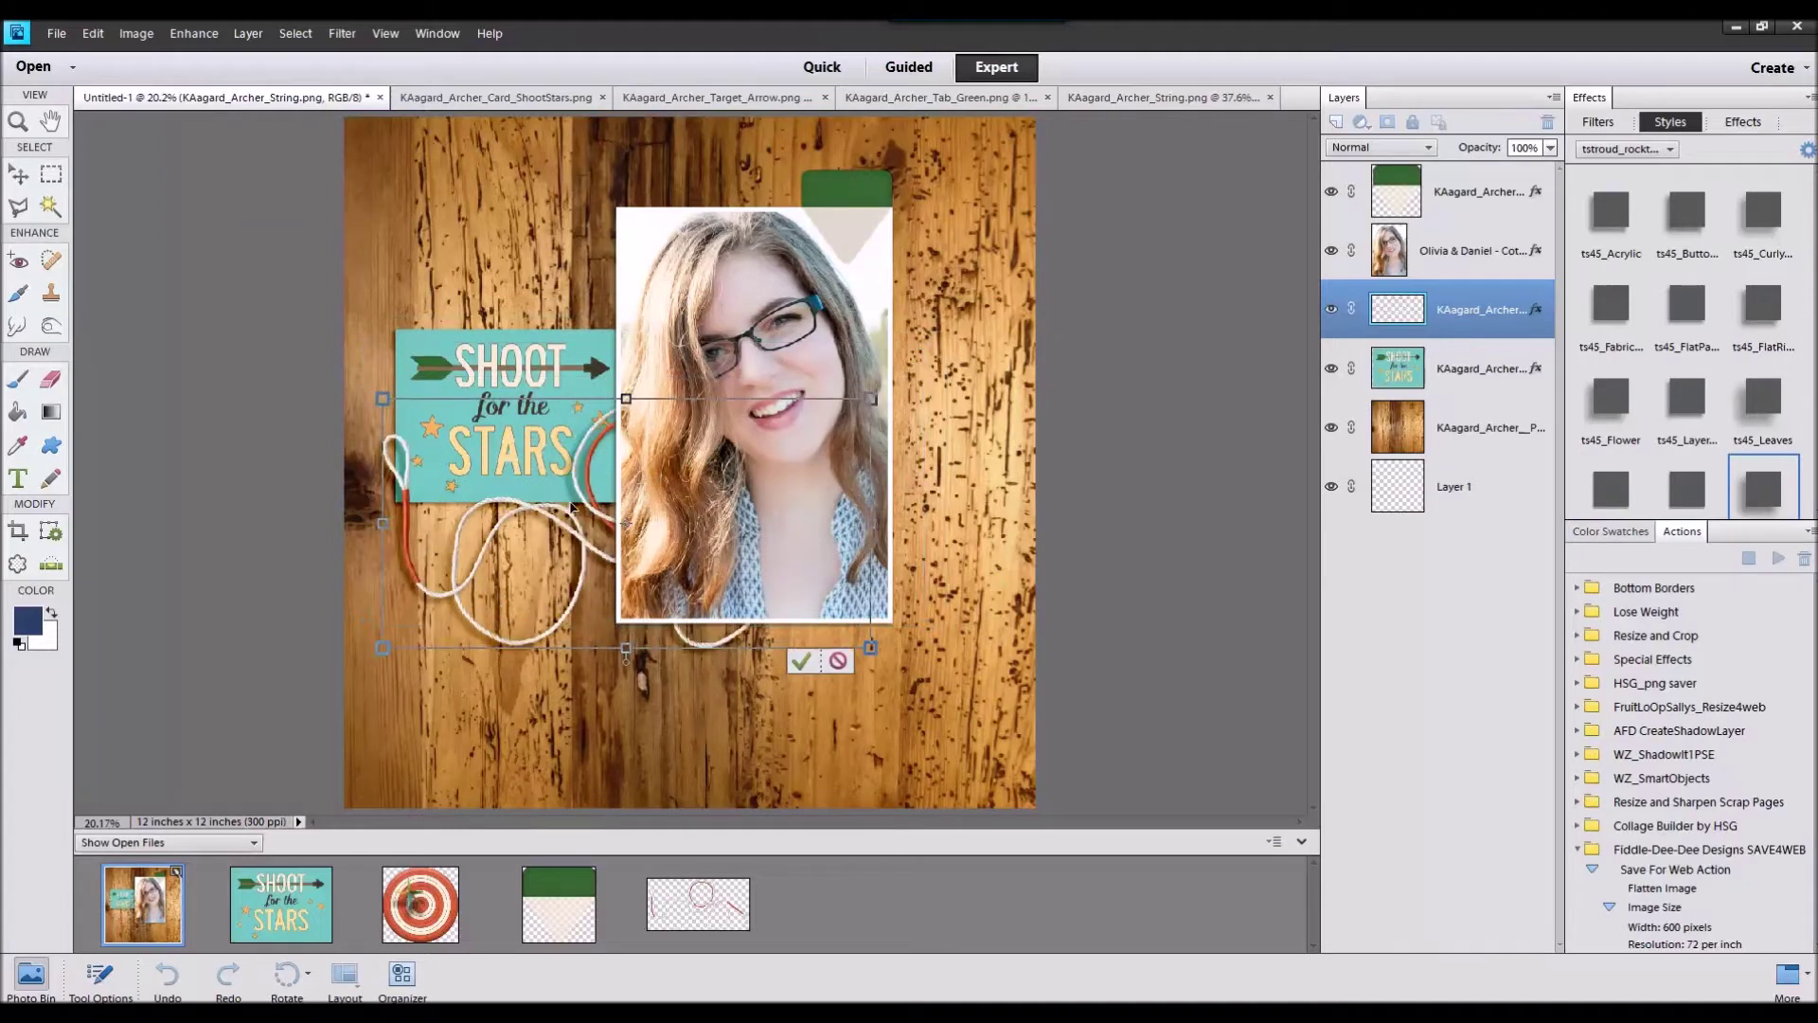
click(804, 661)
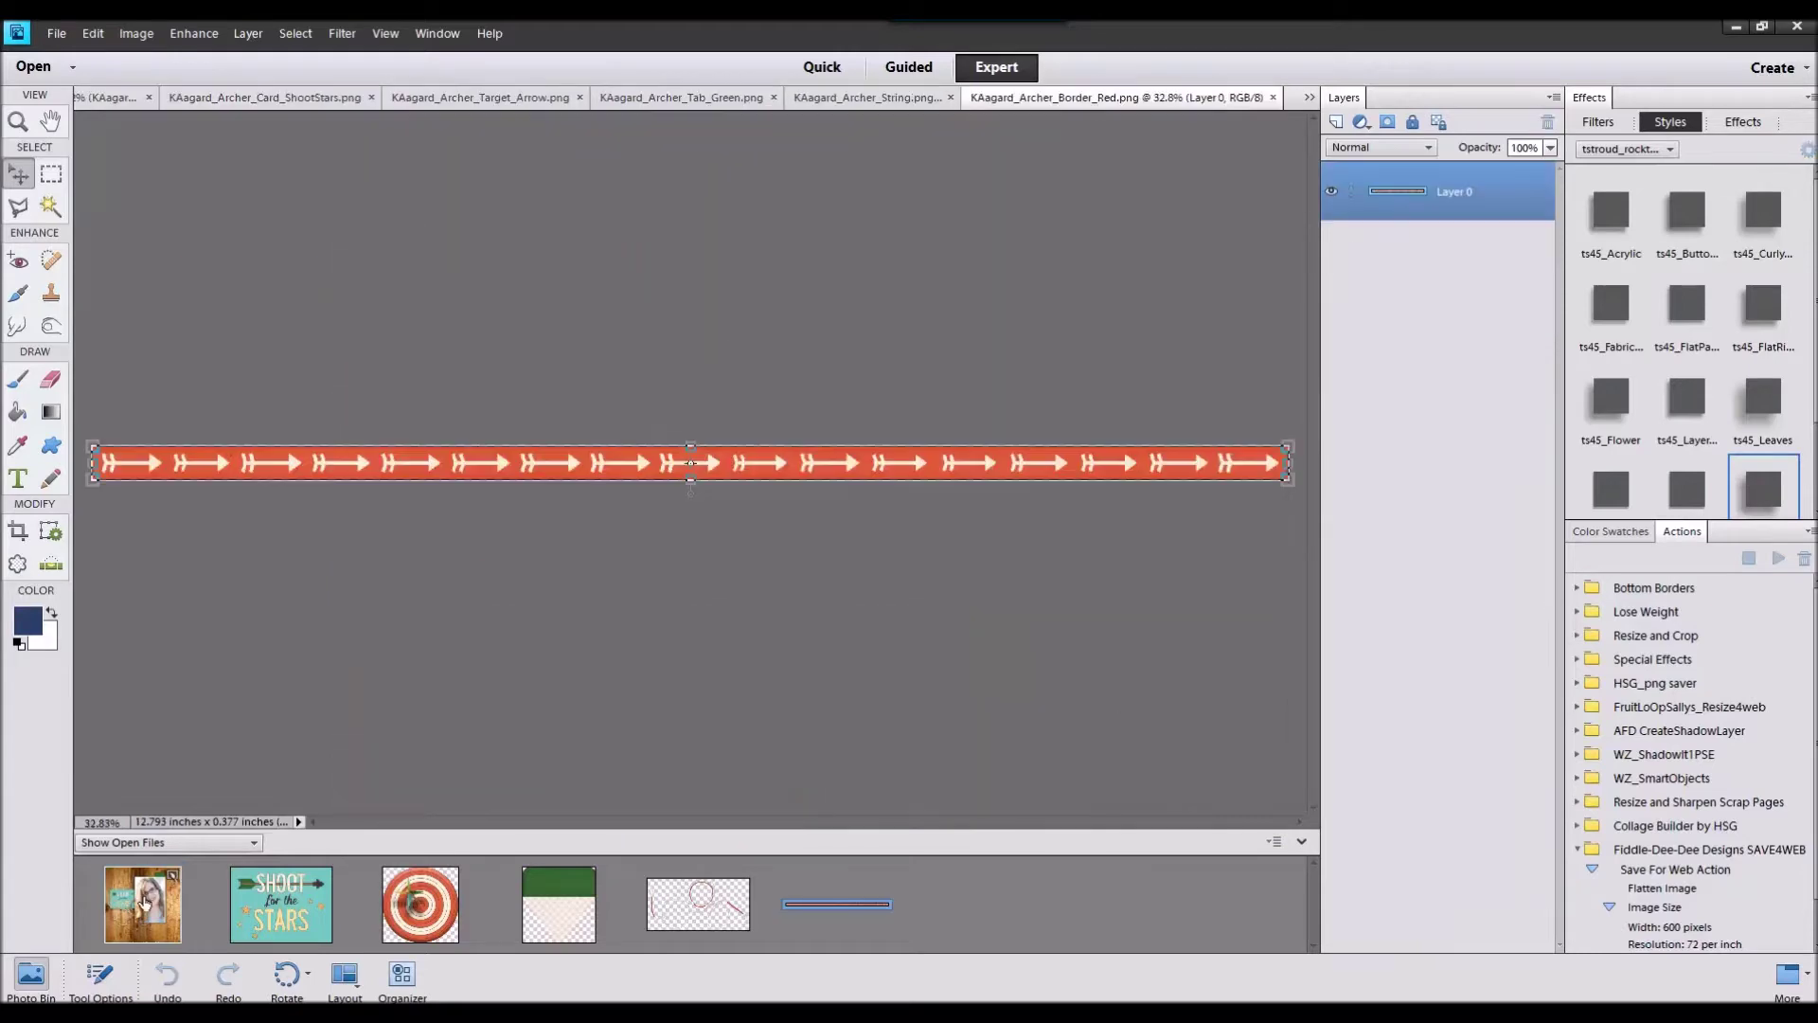
Step: Place the red arrow border across the page just above the wood layer, along the teal card's lower edge, with the ts45_FlatPa… style
double_click(144, 904)
click(1489, 435)
drag(824, 905, 947, 483)
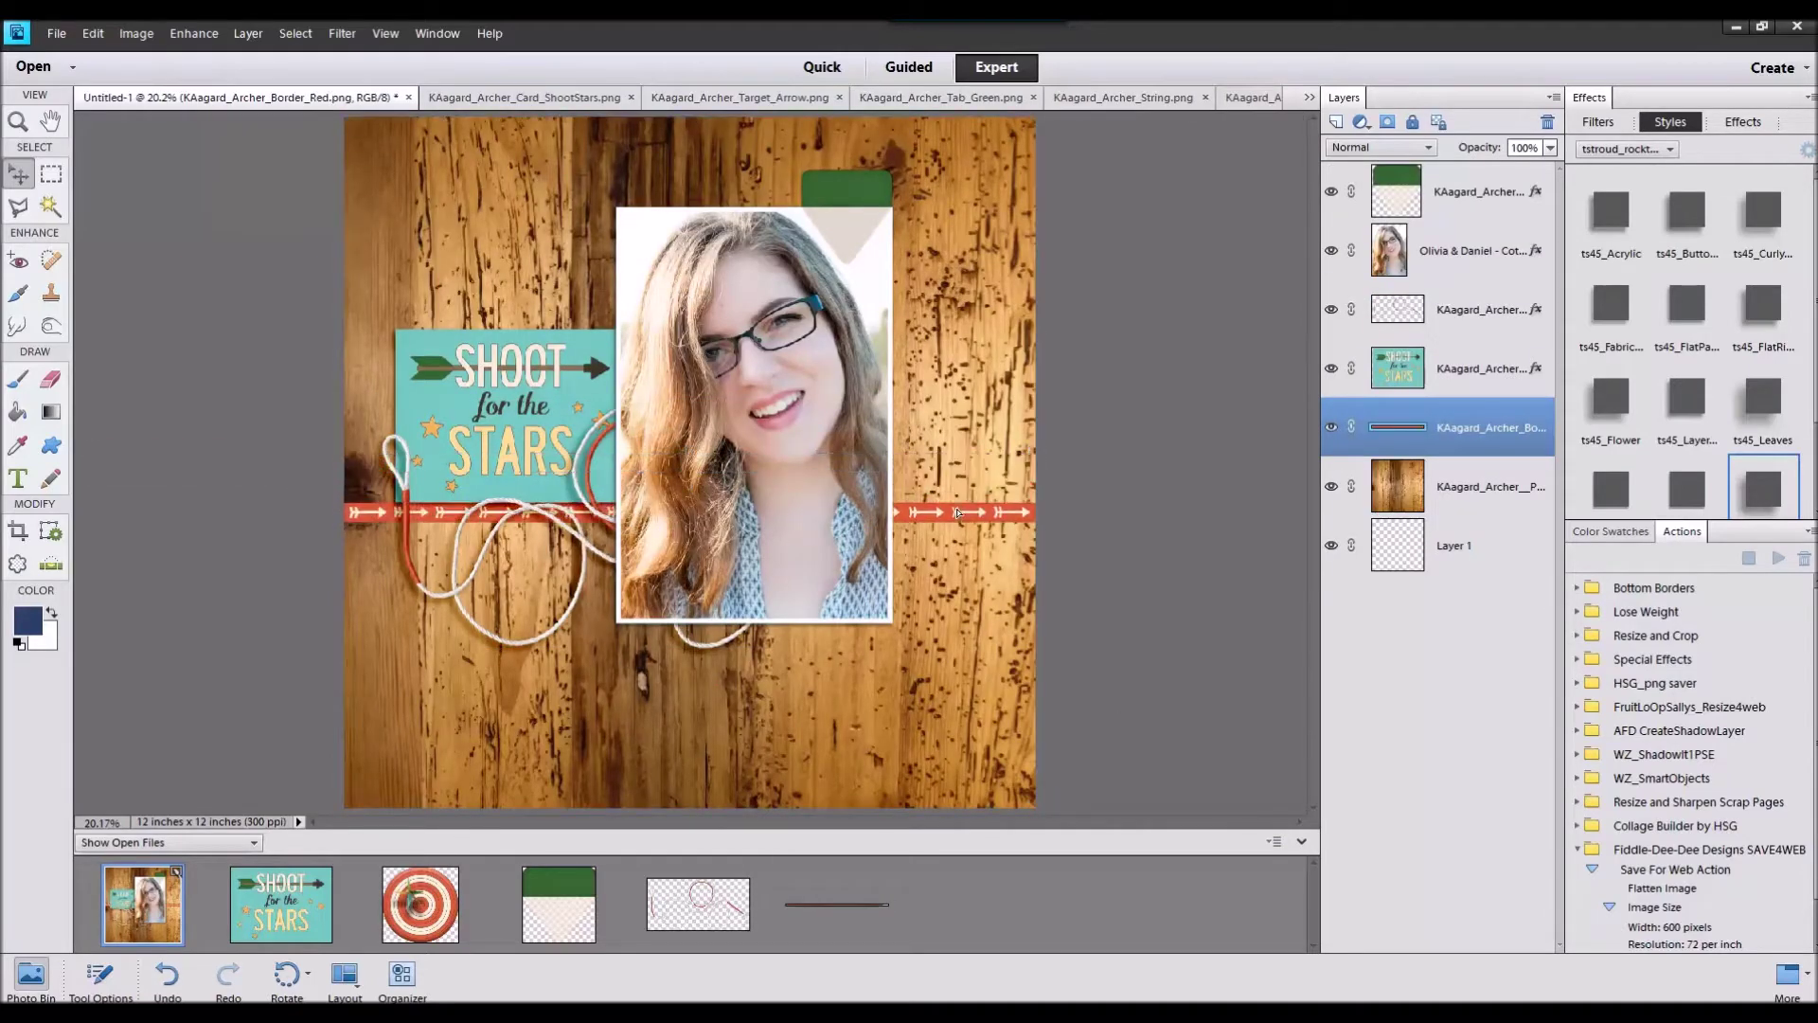
click(1687, 303)
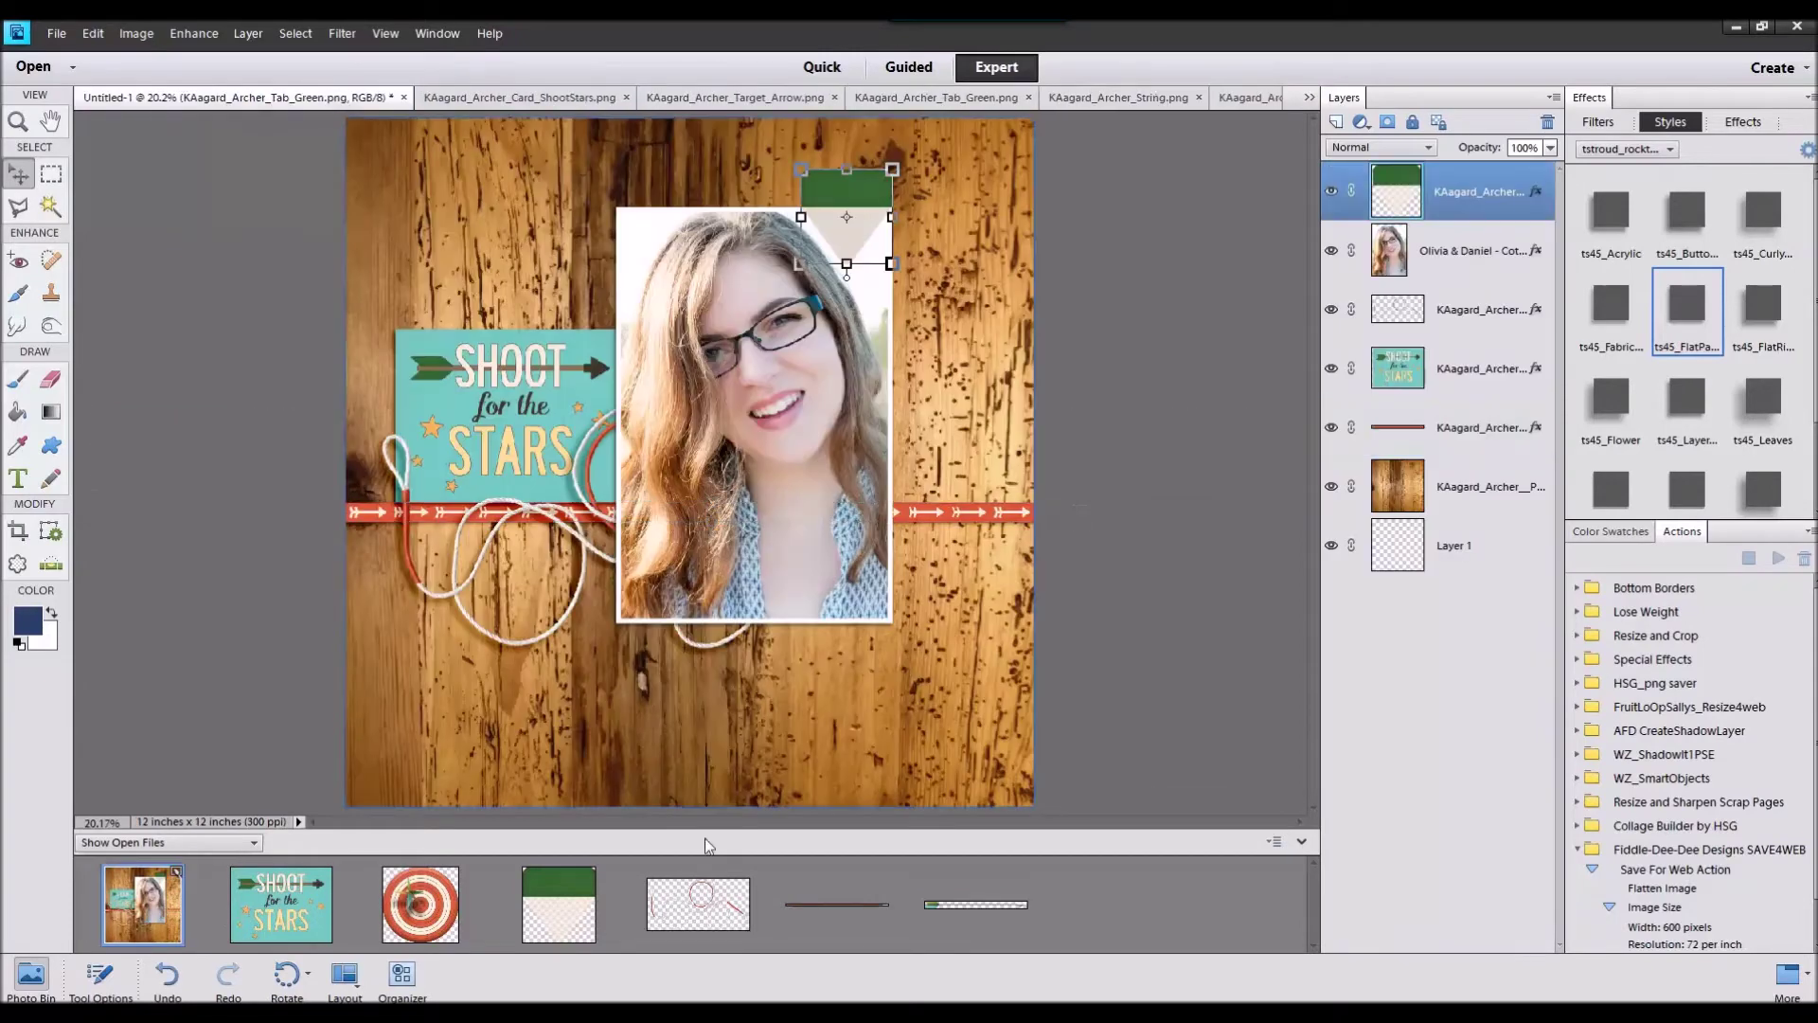
Step: Place the blue-green arrow over the teal card's lower edge, overlapping the photo, and apply the ts45_Layer… shadow style
drag(976, 904, 696, 500)
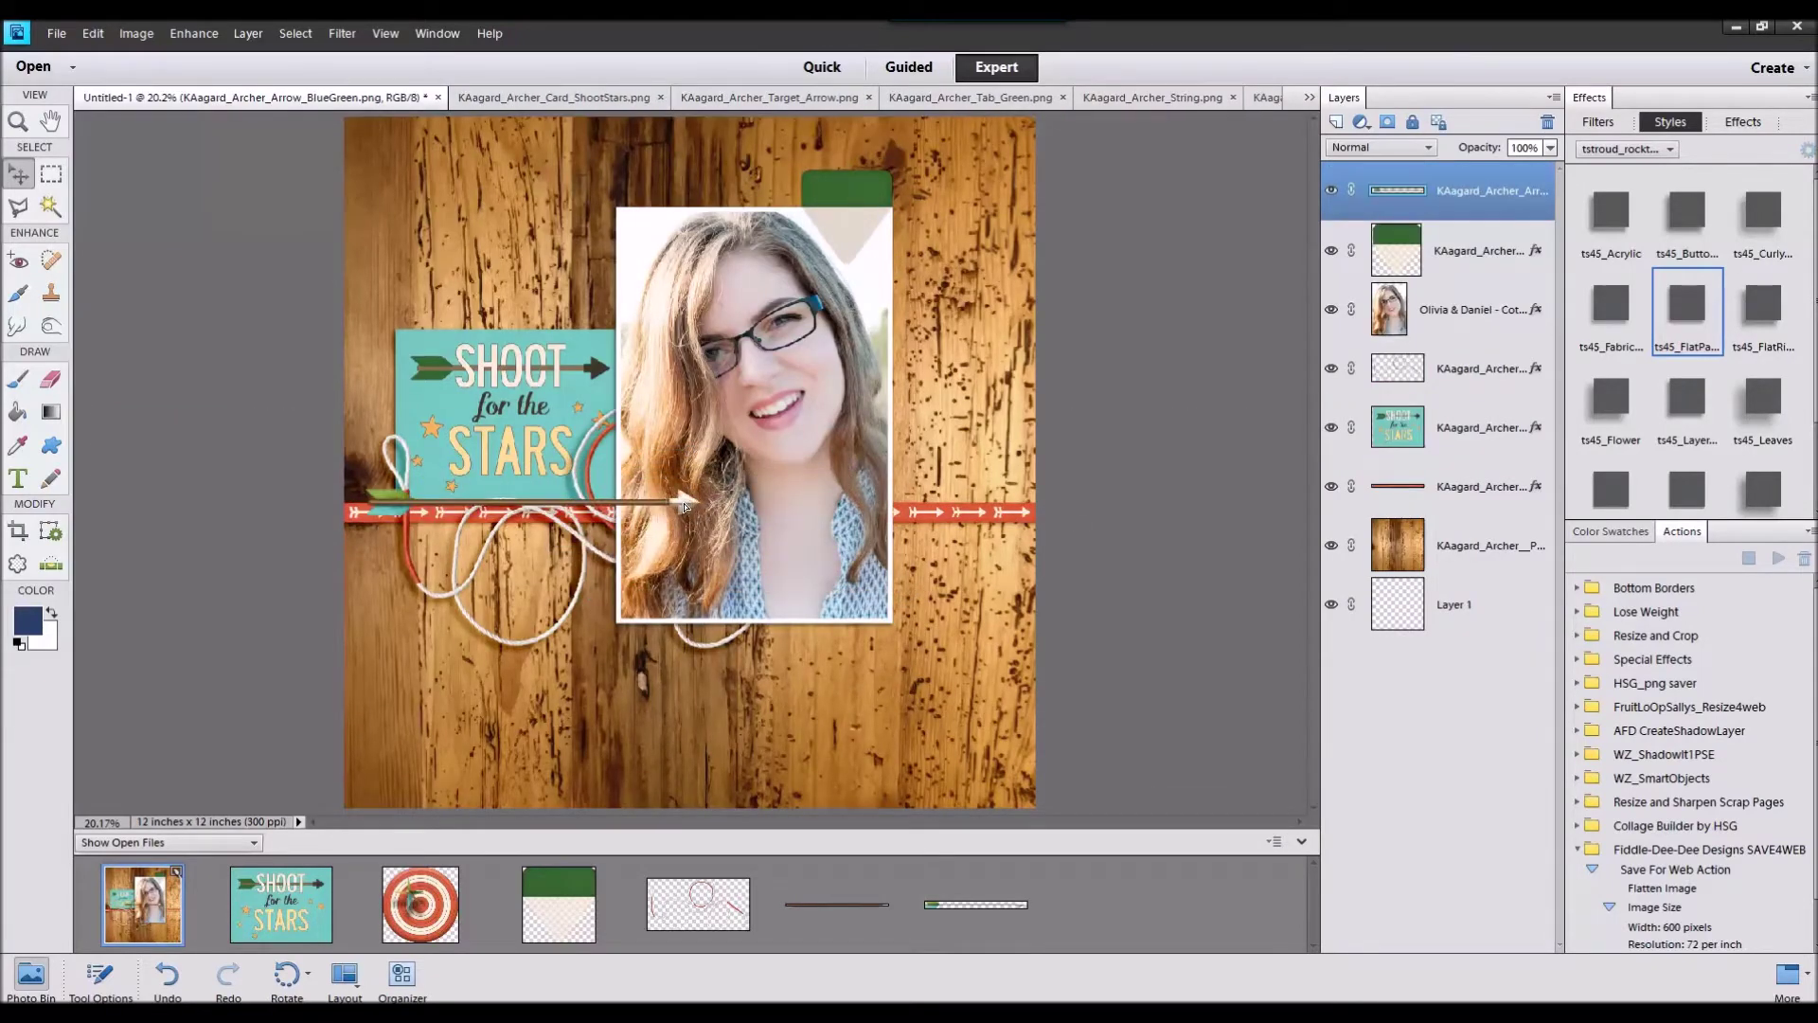
click(1681, 405)
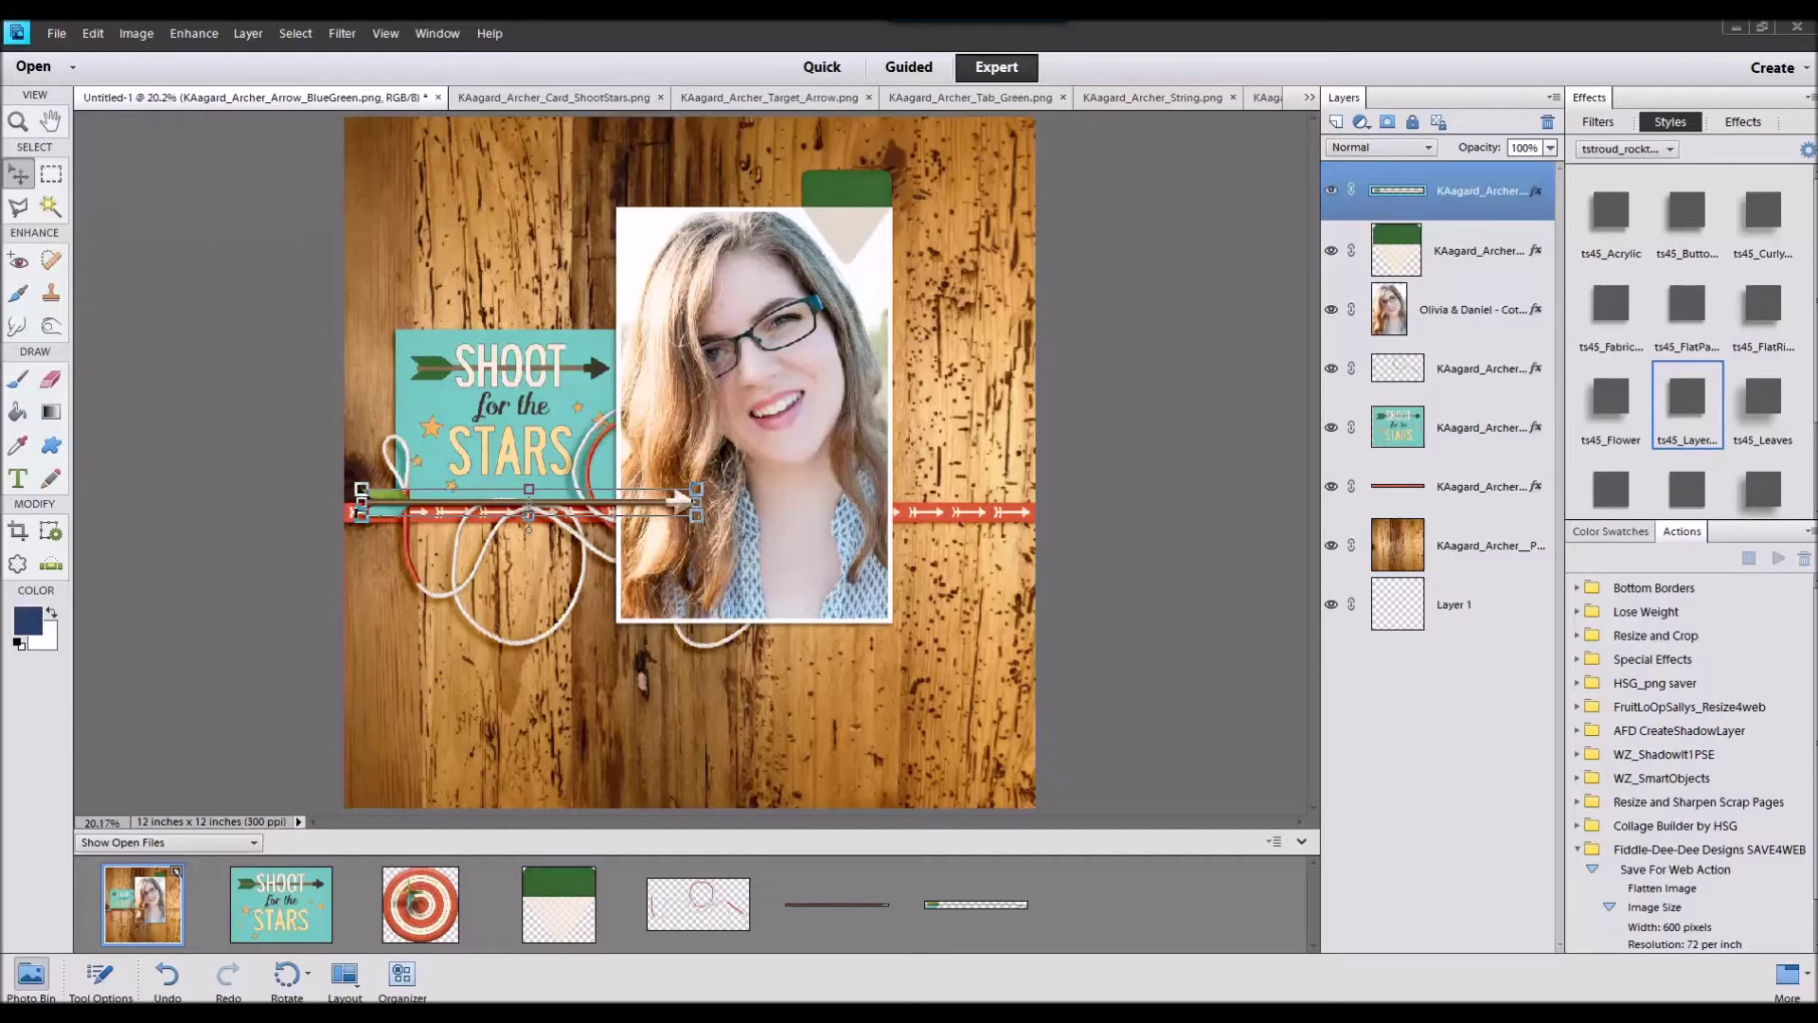
Step: Open the Pattern5_Floral paper and place it directly above the wood background layer
drag(1401, 895, 772, 388)
double_click(143, 904)
click(1477, 547)
Step: Copy a full-width band of the floral paper, as tall as the teal card, to its own layer and delete the full sheet
click(51, 176)
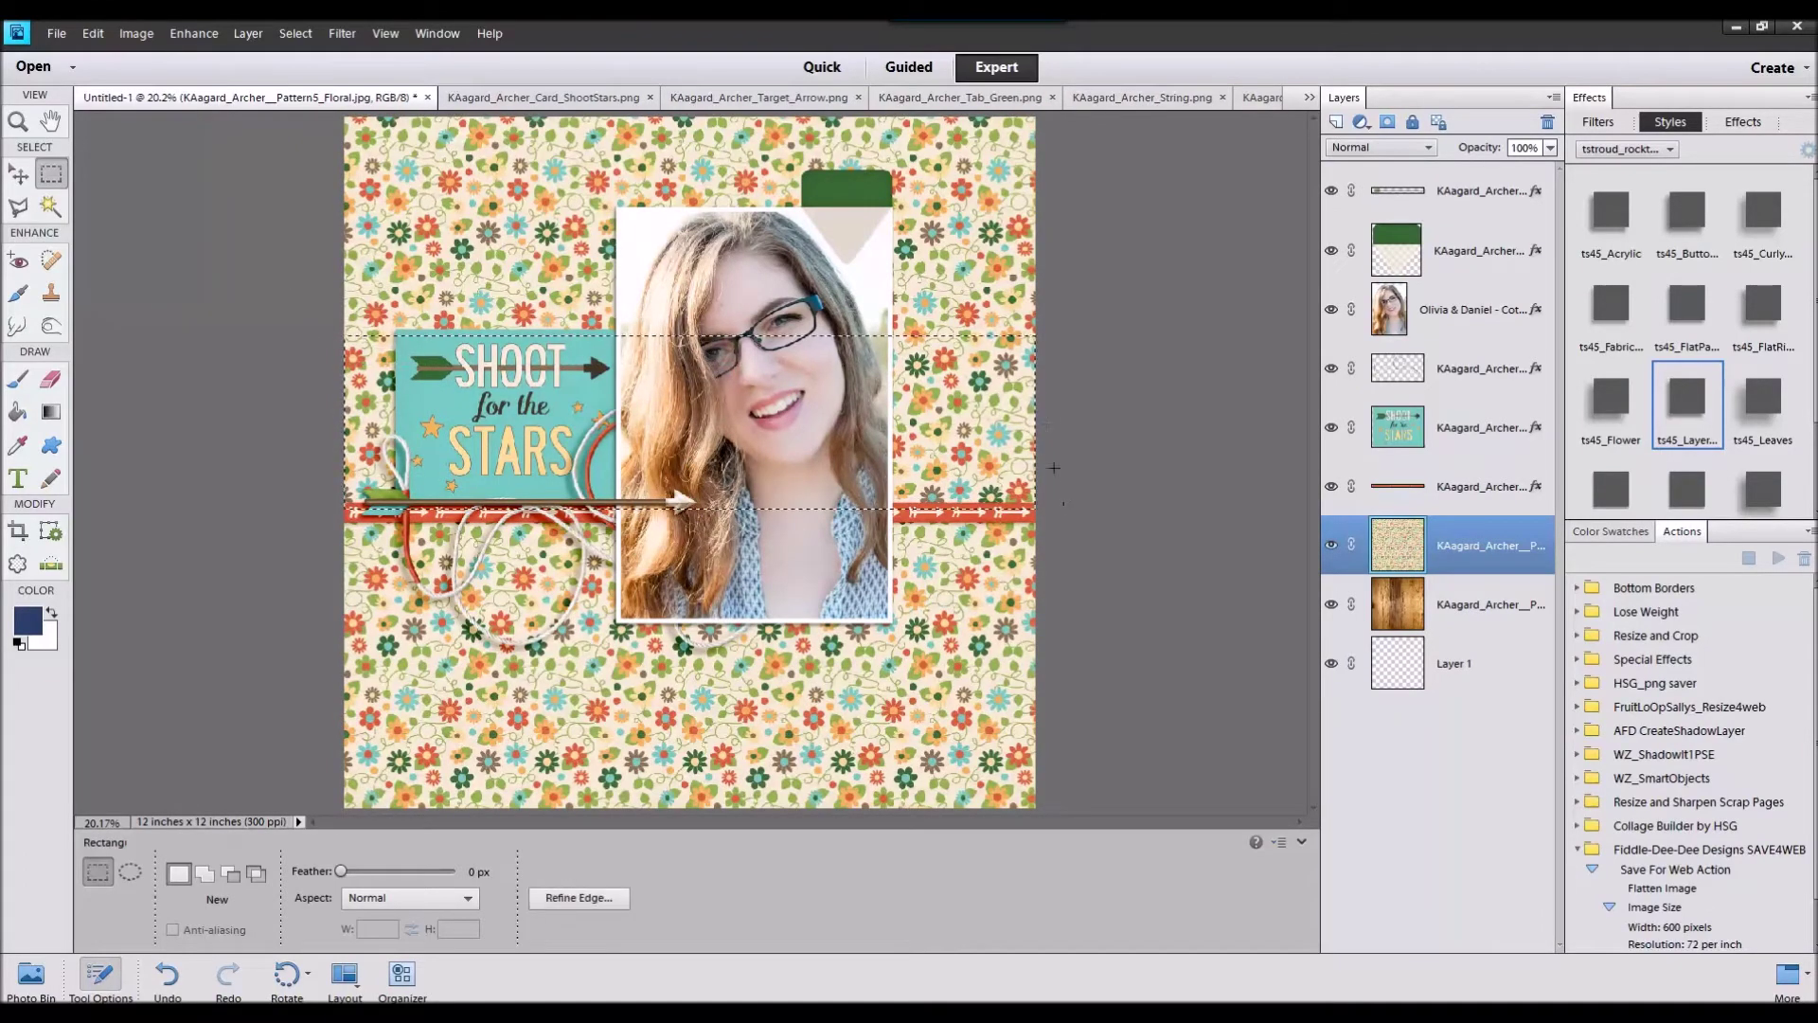
key(ctrl+j)
right_click(1458, 622)
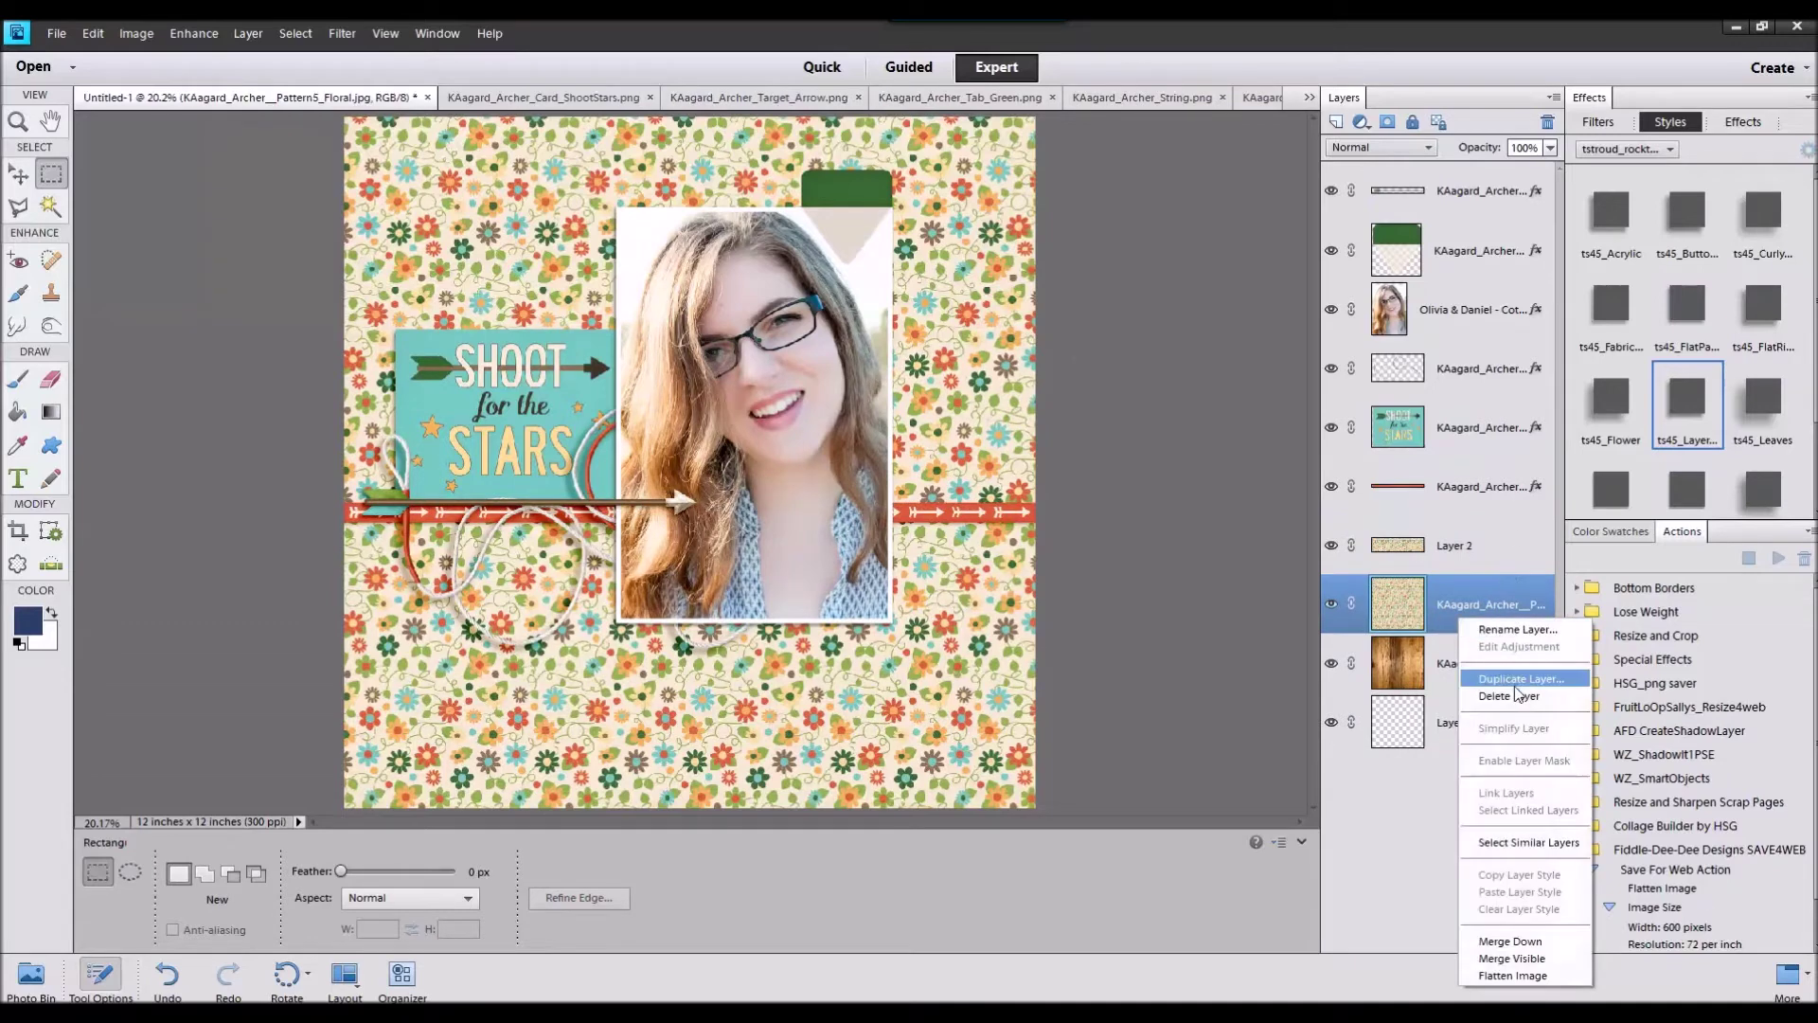
click(1479, 688)
Step: Undo the last applied style and apply the ts45_FlatPa… style to the floral band layer
click(93, 34)
click(114, 52)
click(1511, 562)
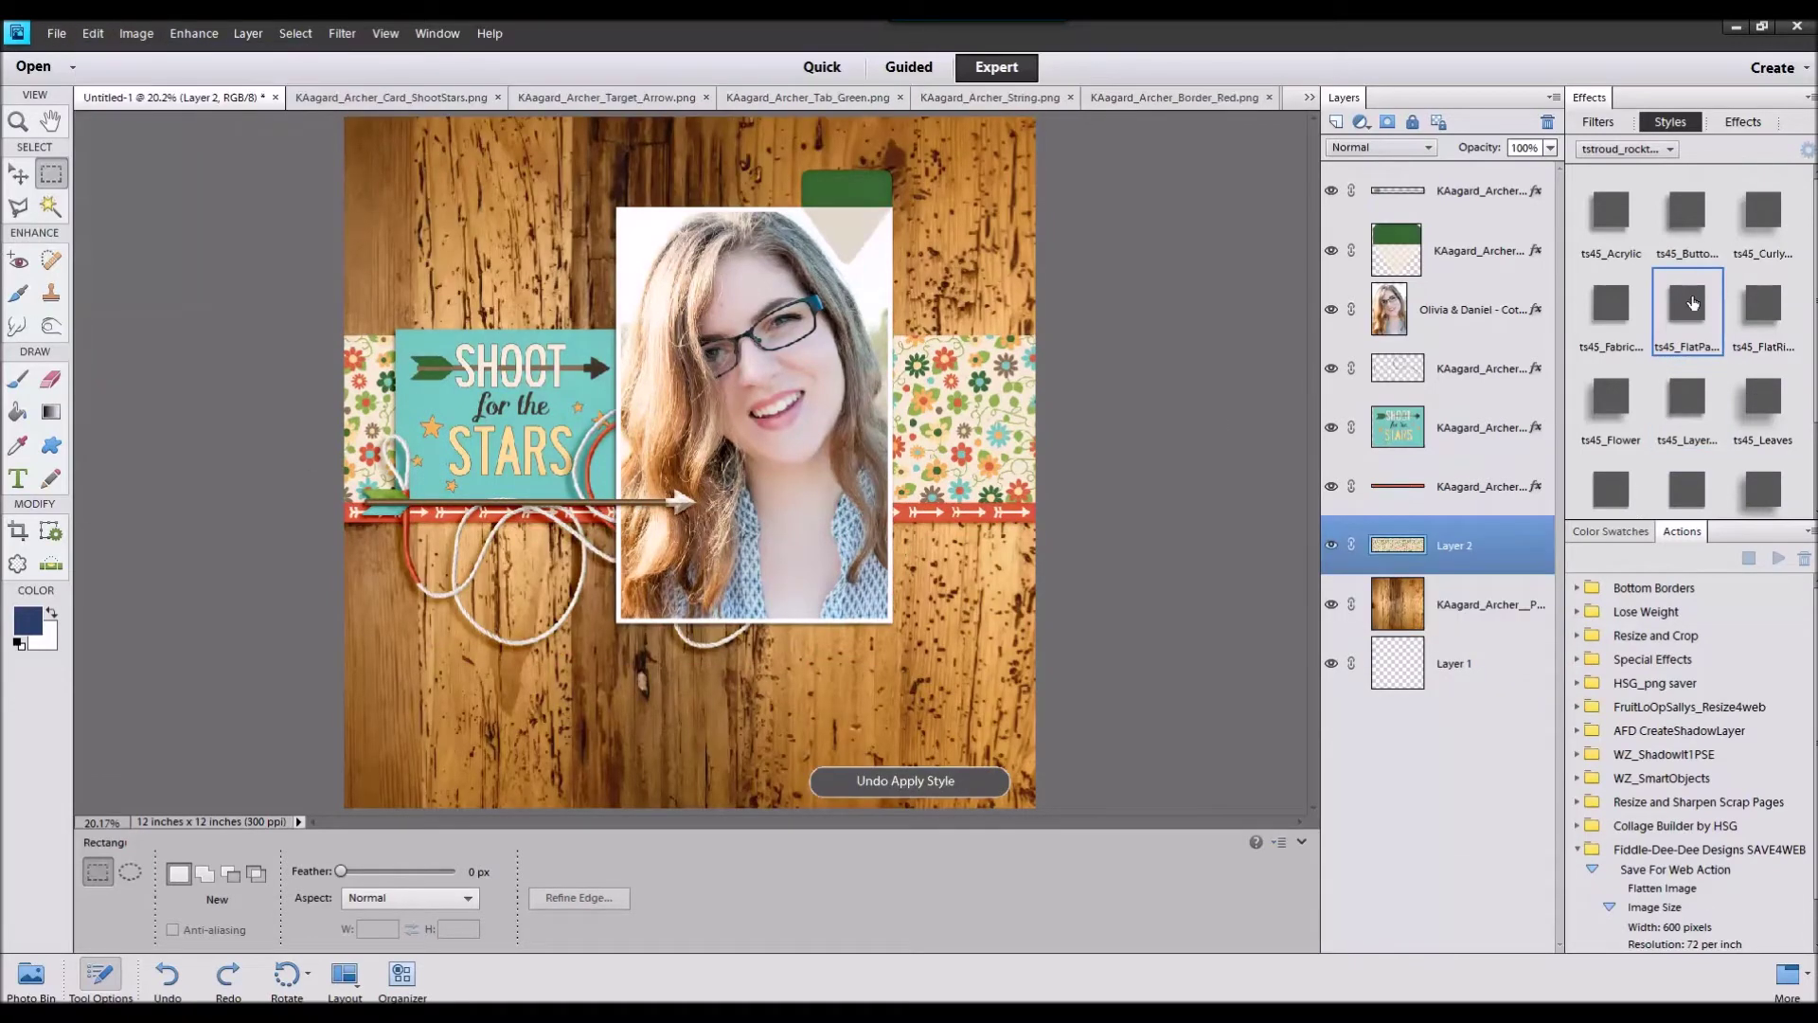
click(1700, 296)
key(v)
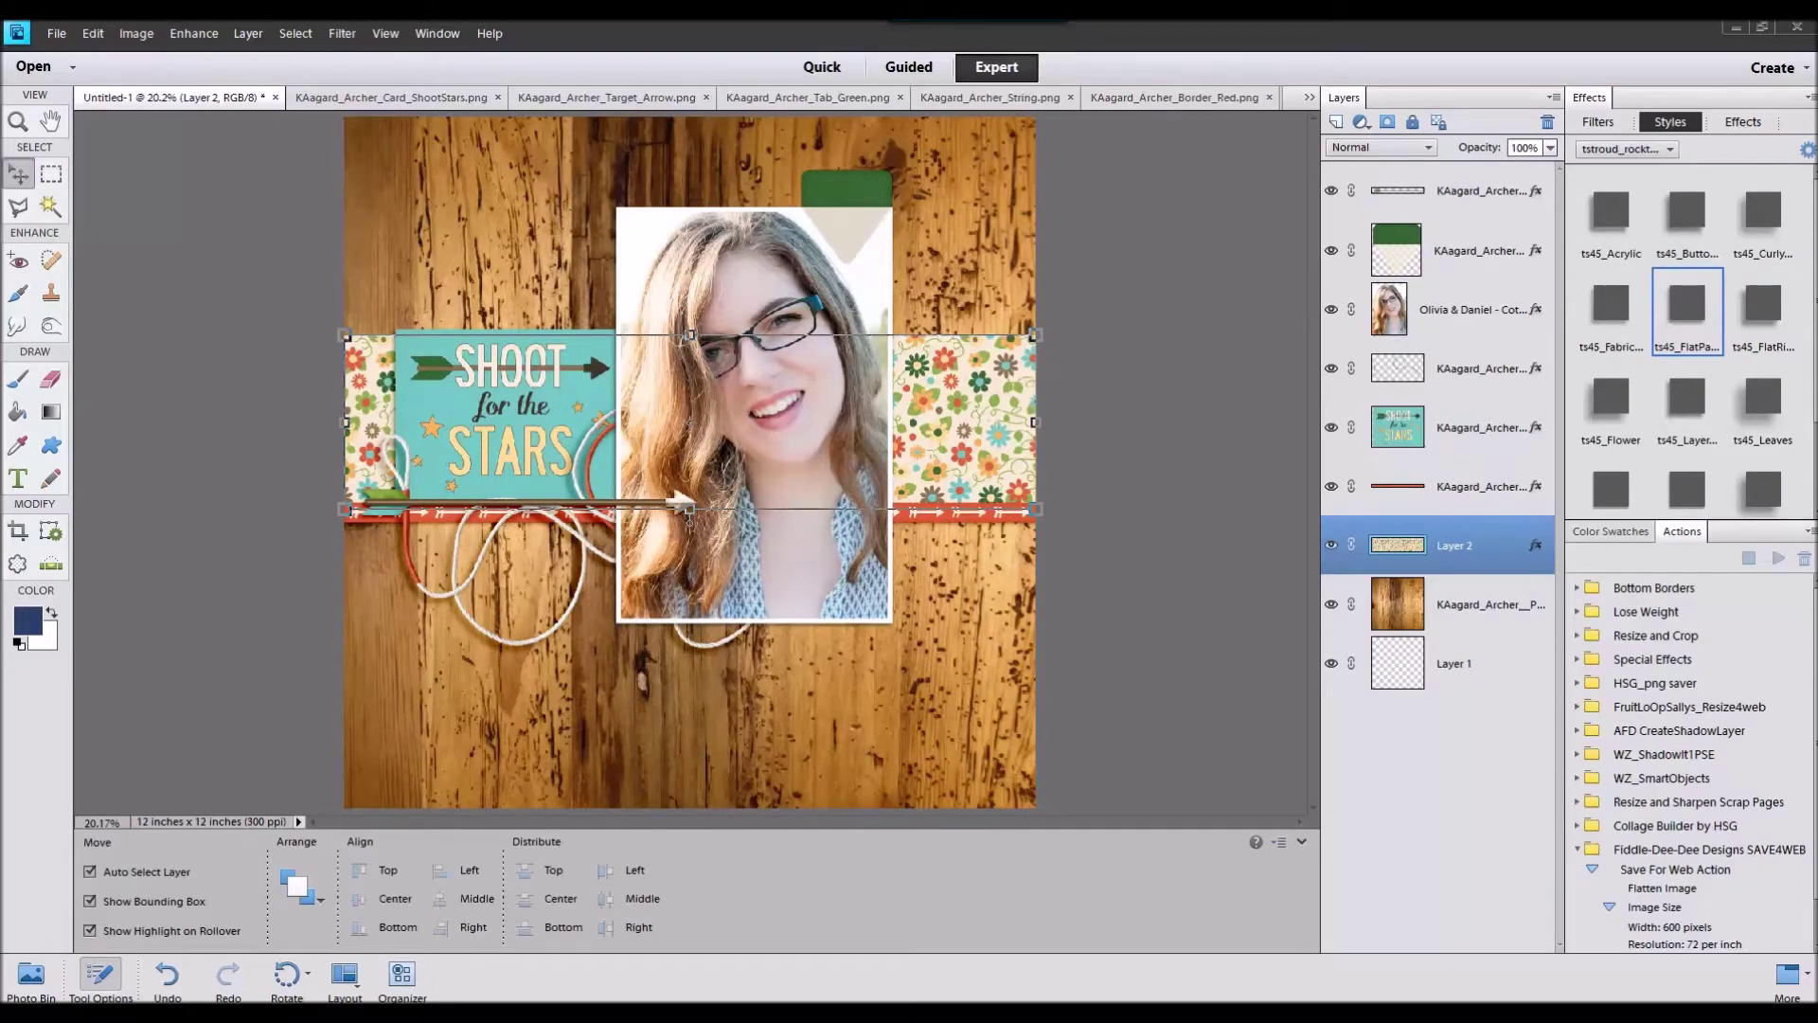
Step: Add KAagard_Archer_Card_Journal.png above the floral band, extending above the teal card, and apply the ts45_FlatPa… style
drag(1327, 657, 1179, 889)
click(31, 974)
click(31, 976)
click(170, 887)
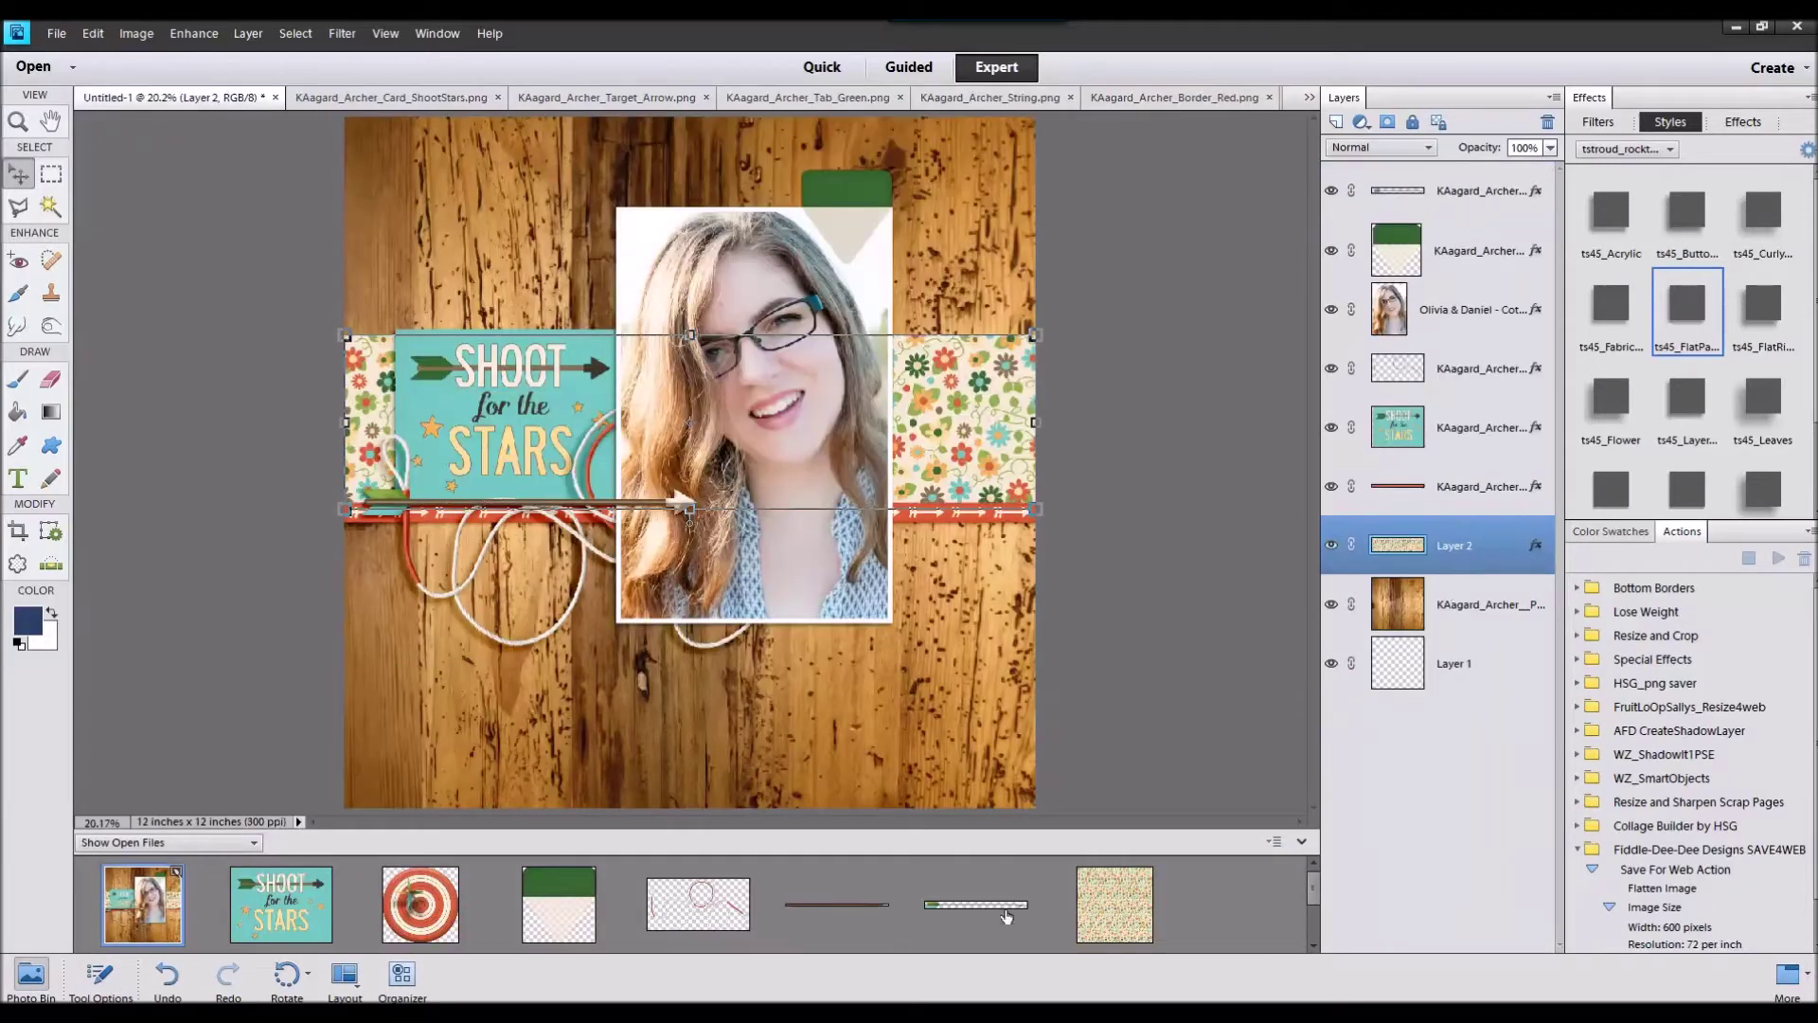
scroll(701, 926, down, 3)
drag(144, 938, 473, 549)
drag(656, 460, 544, 371)
click(1686, 304)
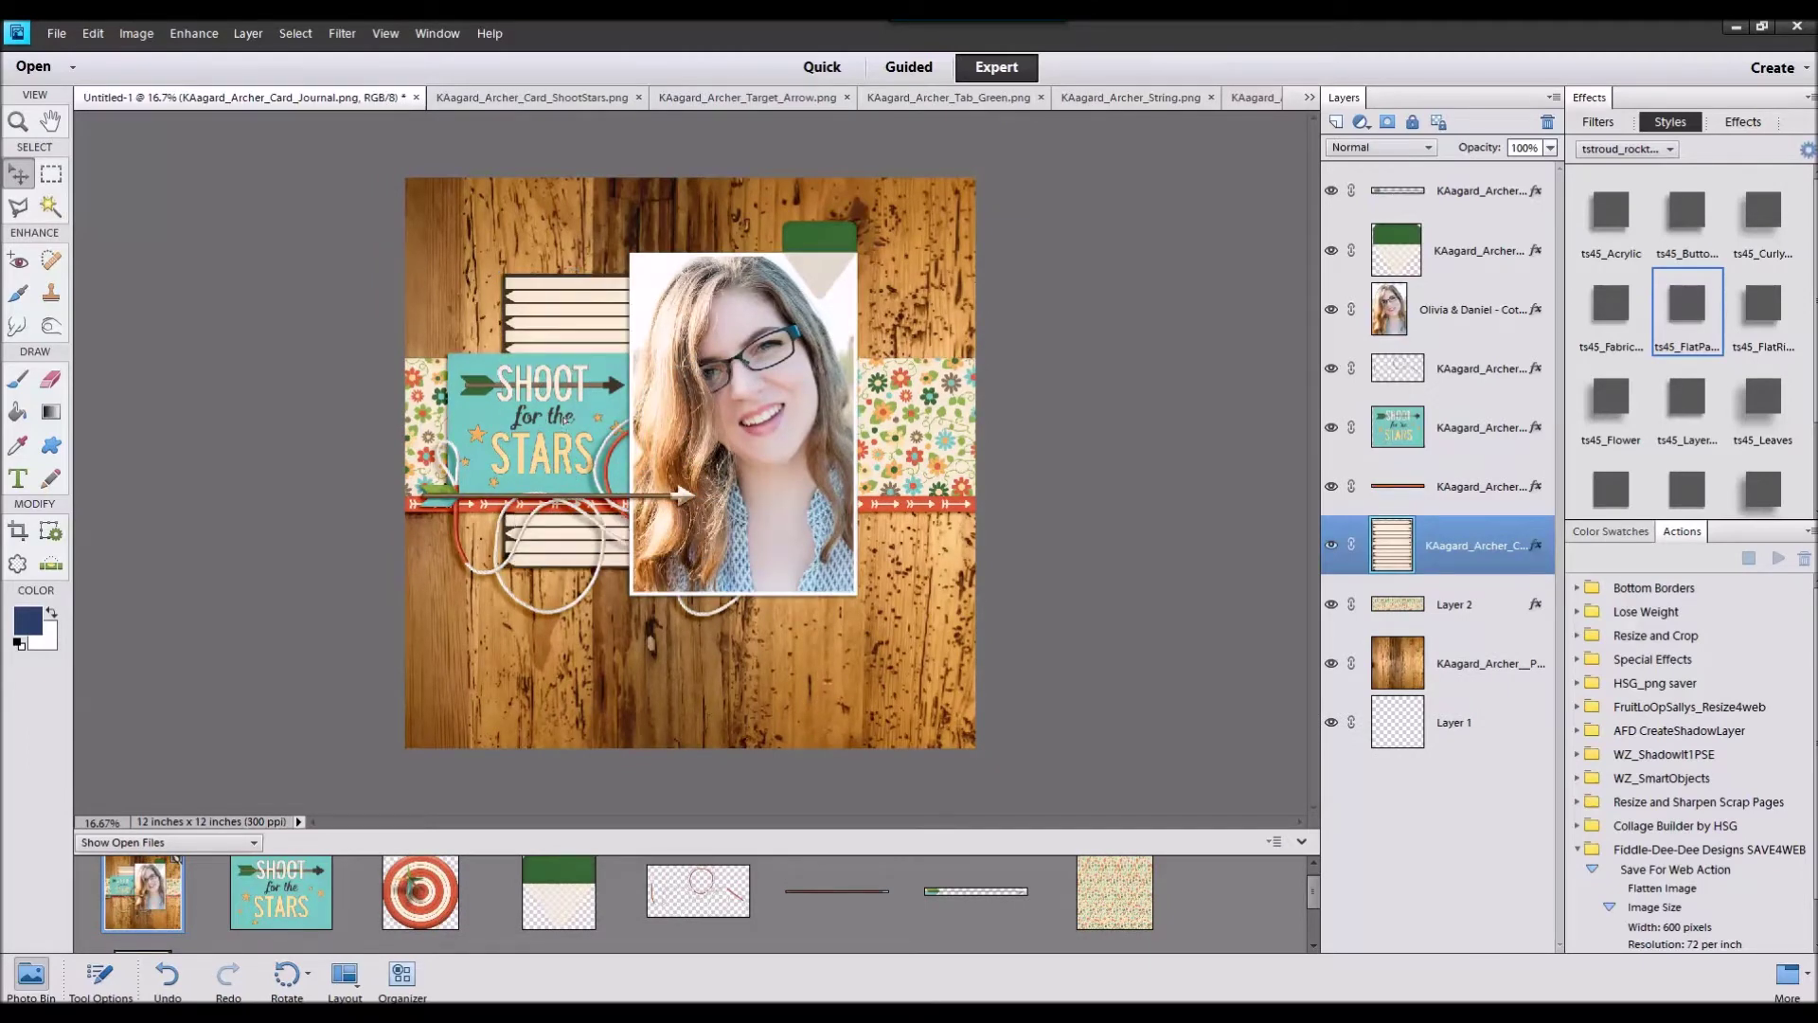
Step: Duplicate the journal card and move the copy down so it extends below the teal card
key(ctrl+j)
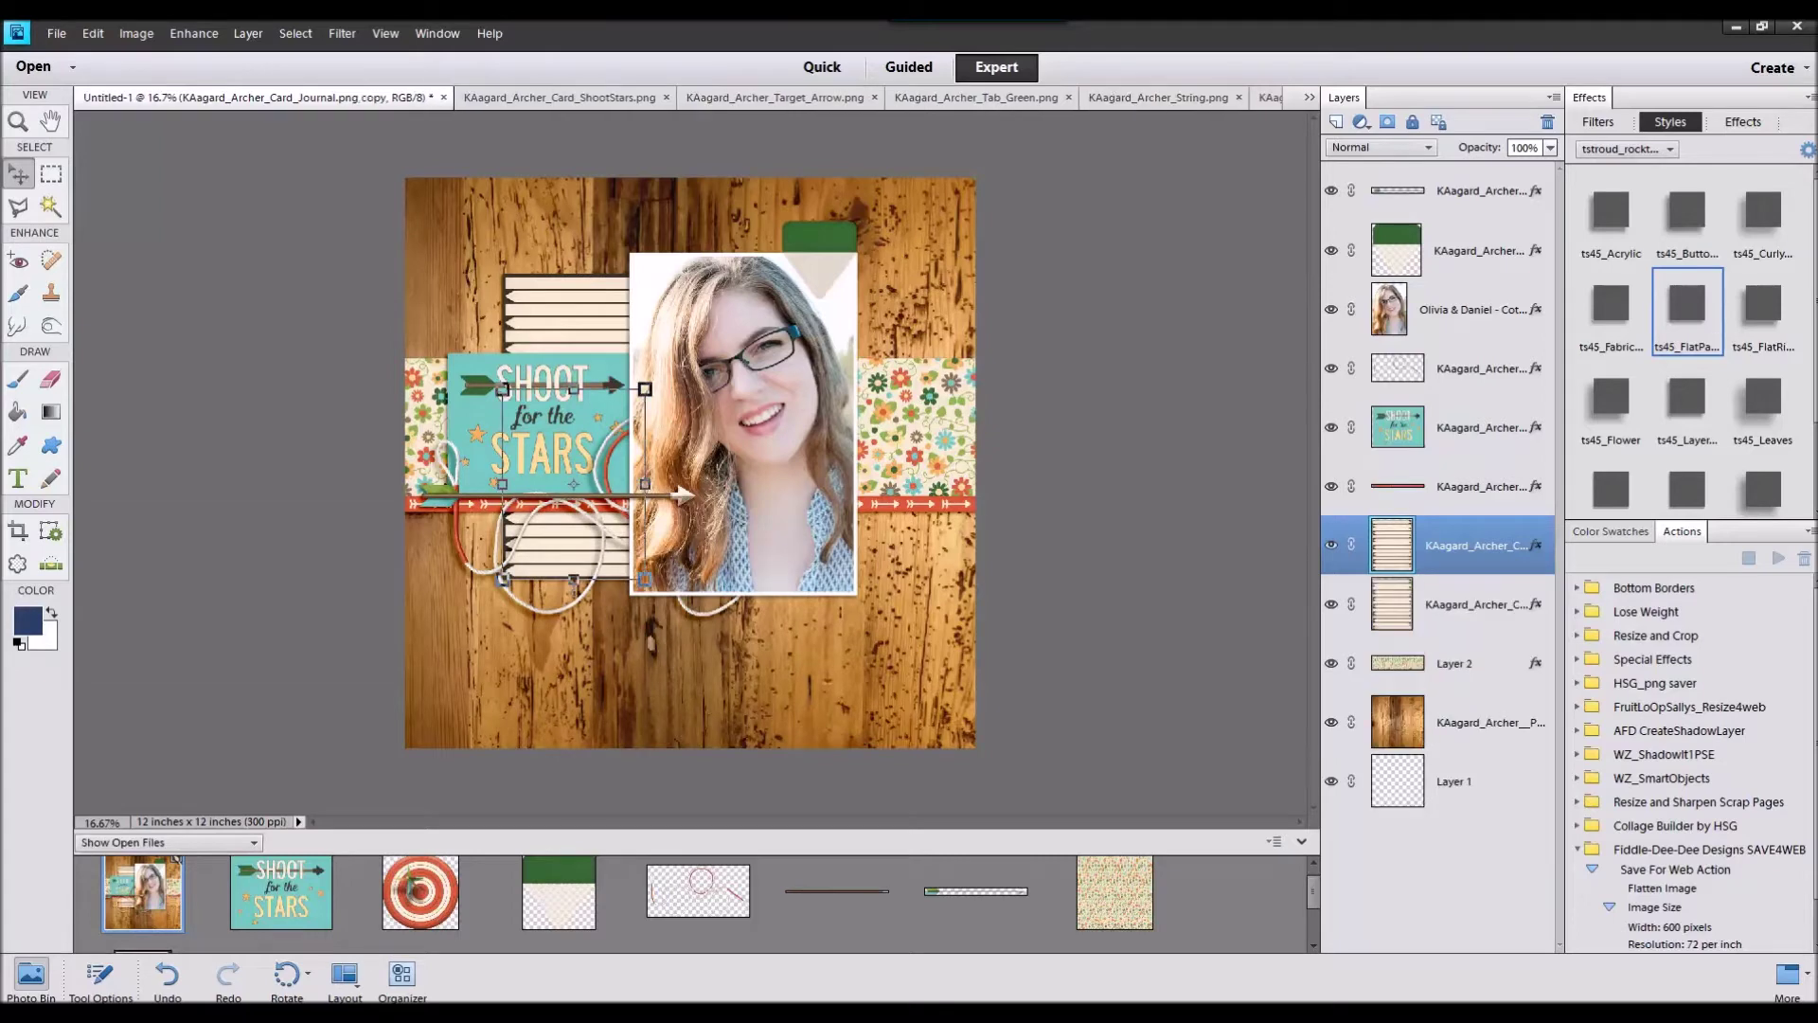
click(1154, 475)
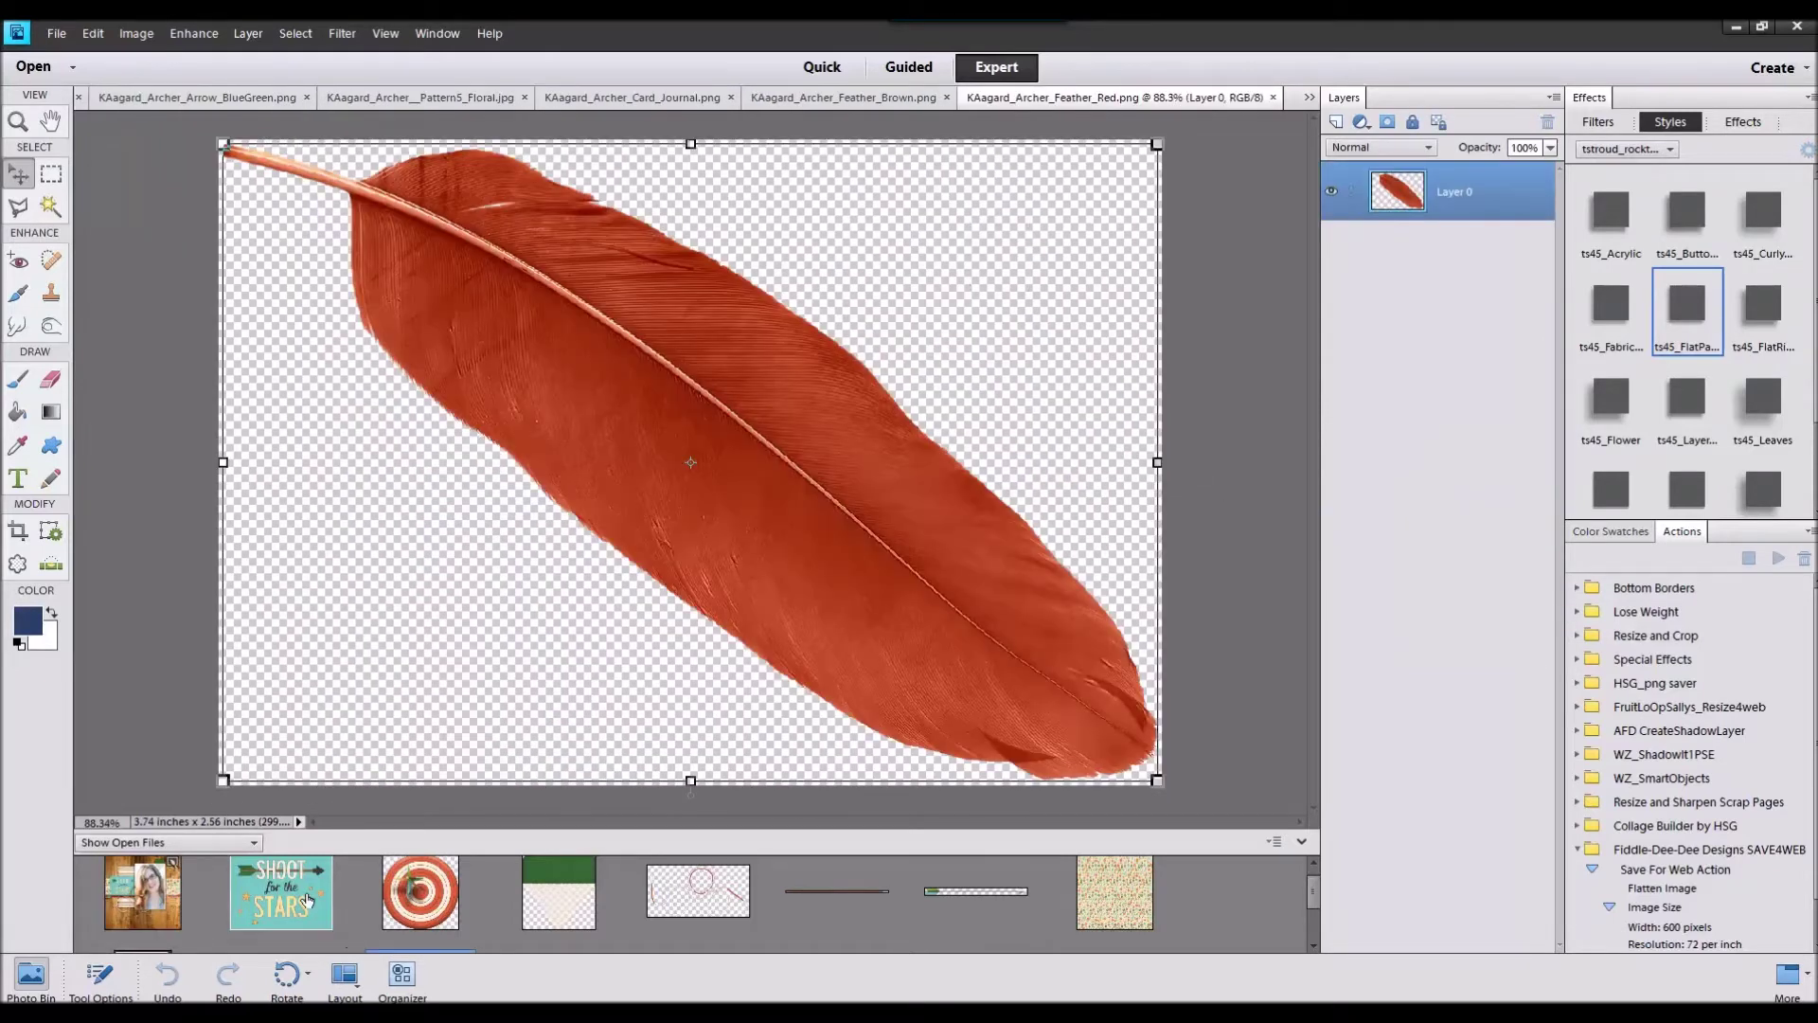
Step: Close the already used element files, keeping the layout and the brown and red feather files open
scroll(307, 900, down, 1)
right_click(127, 928)
click(147, 667)
right_click(1120, 872)
click(1170, 611)
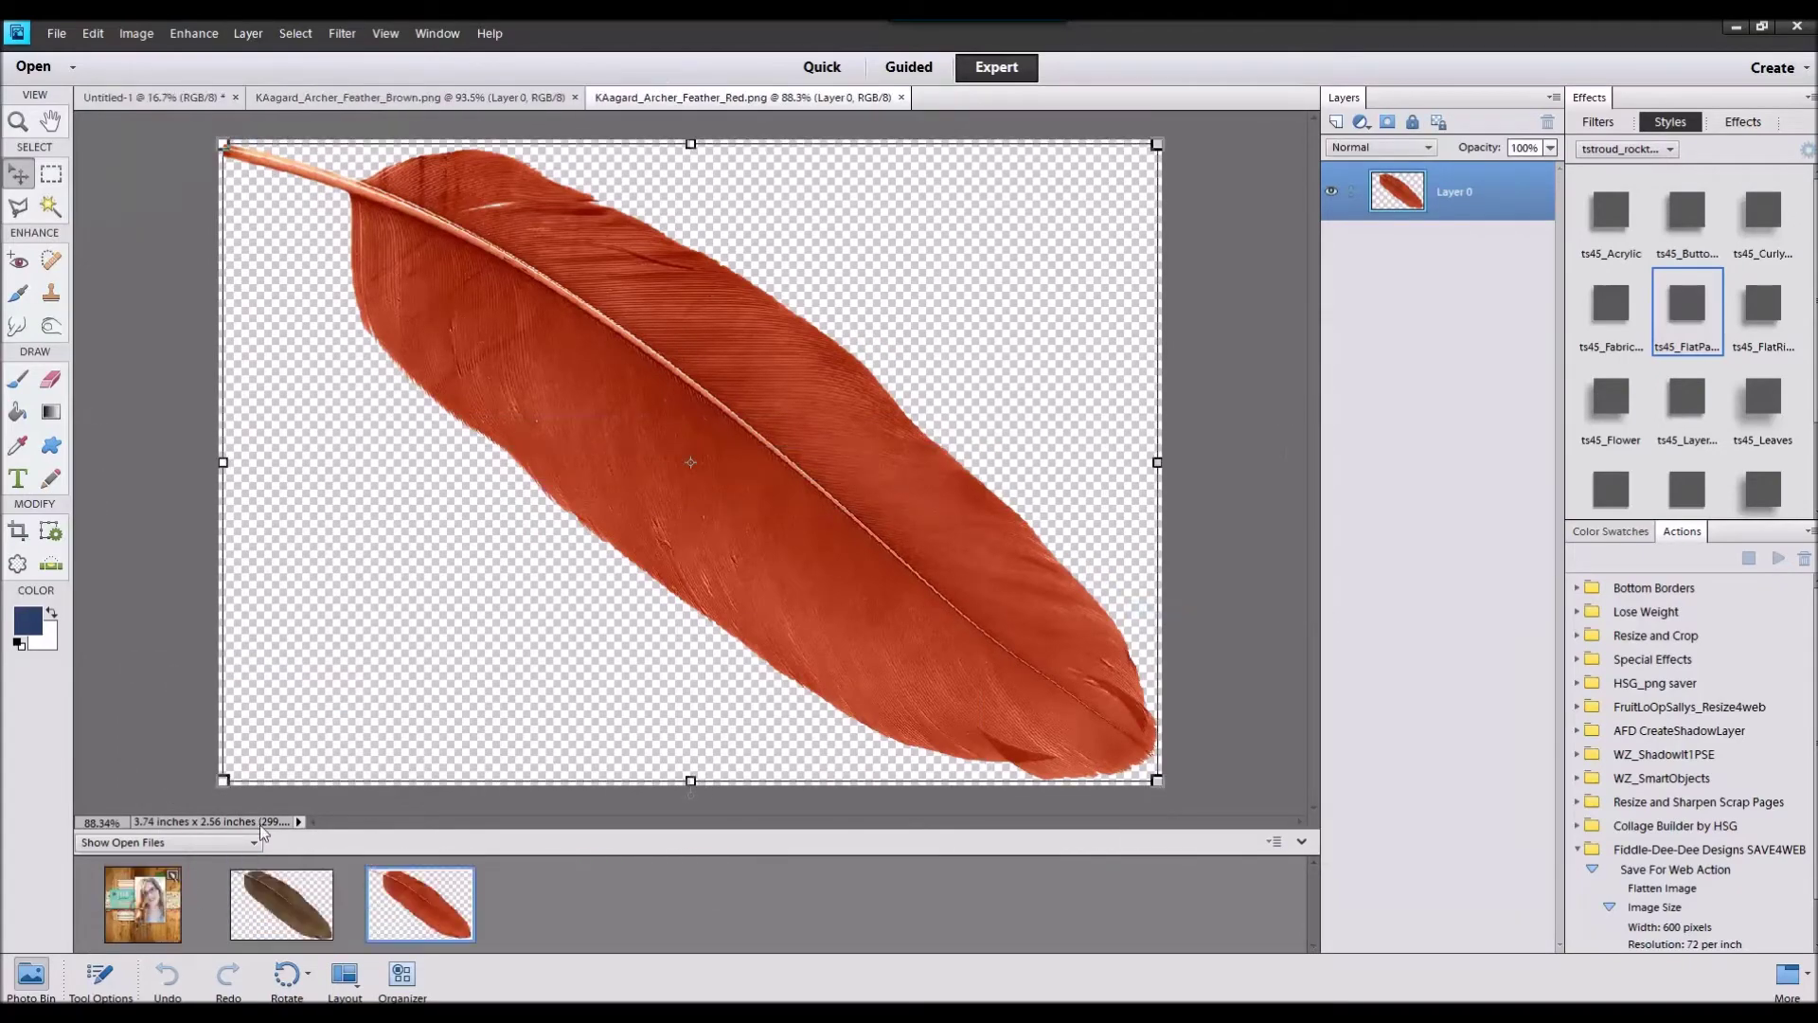
Step: Place the red feather and then the brown feather into the layout, above the journal card layers
double_click(161, 894)
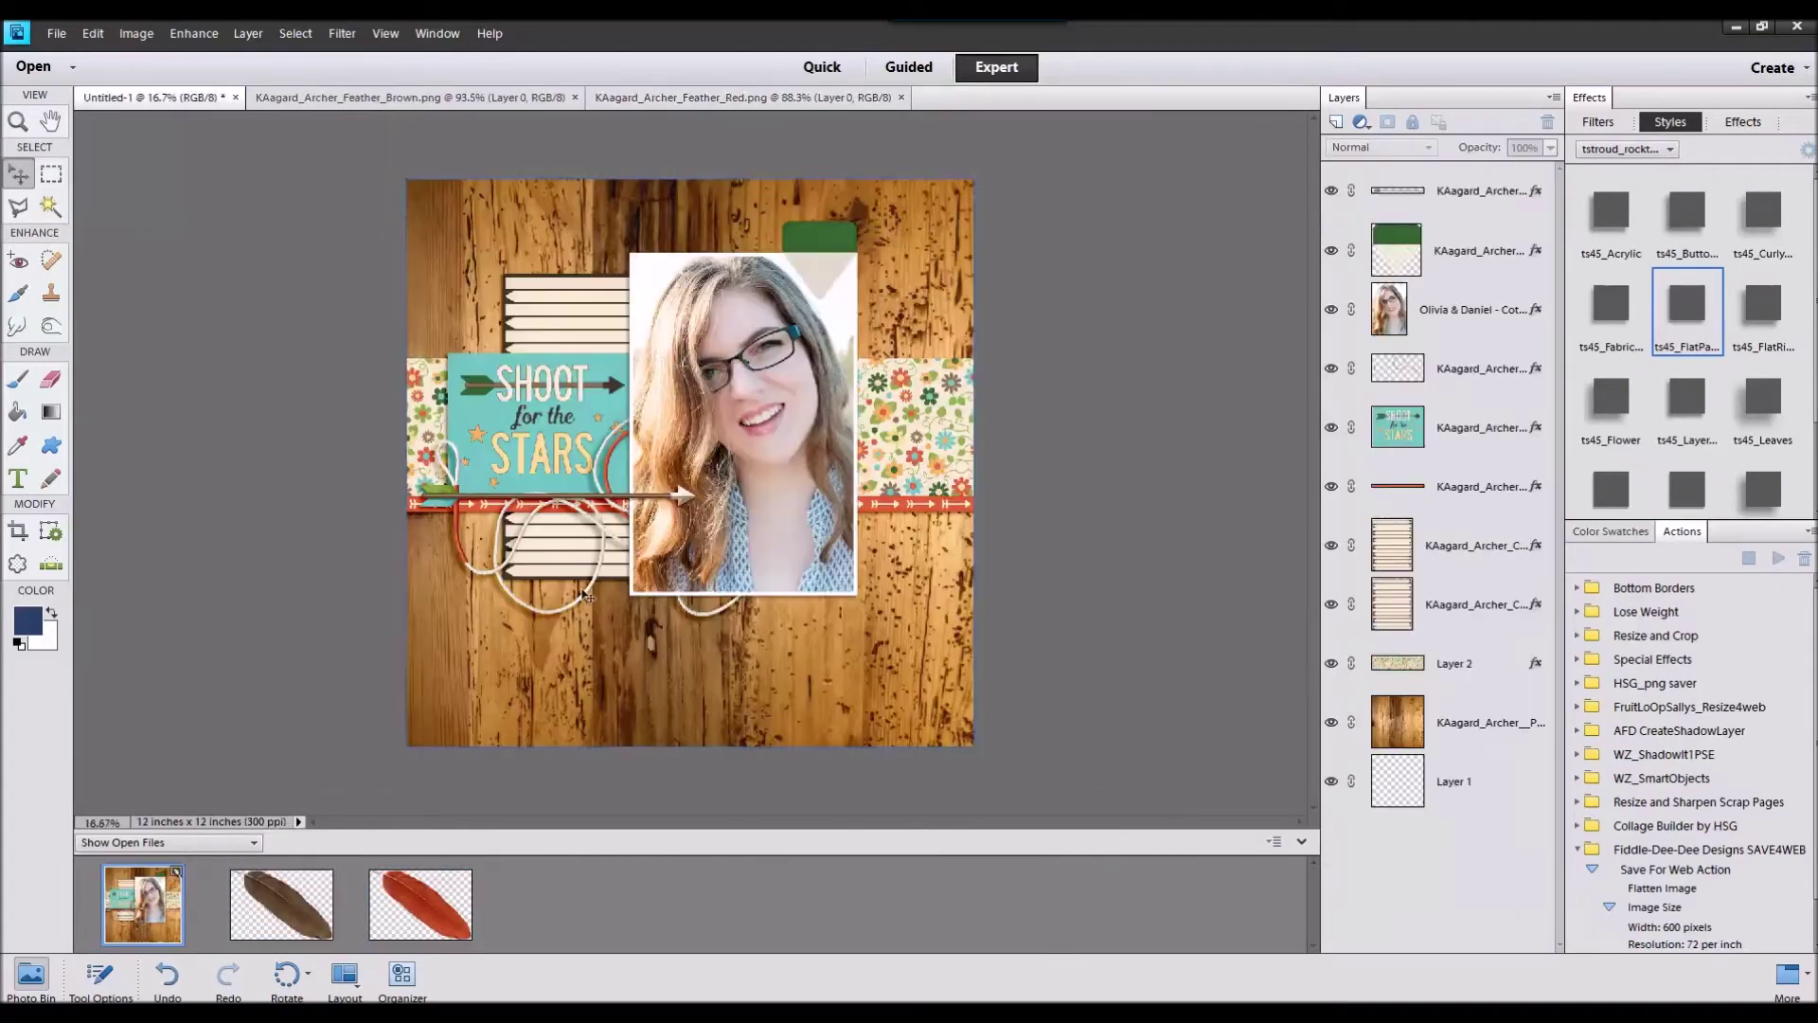
click(571, 417)
click(612, 324)
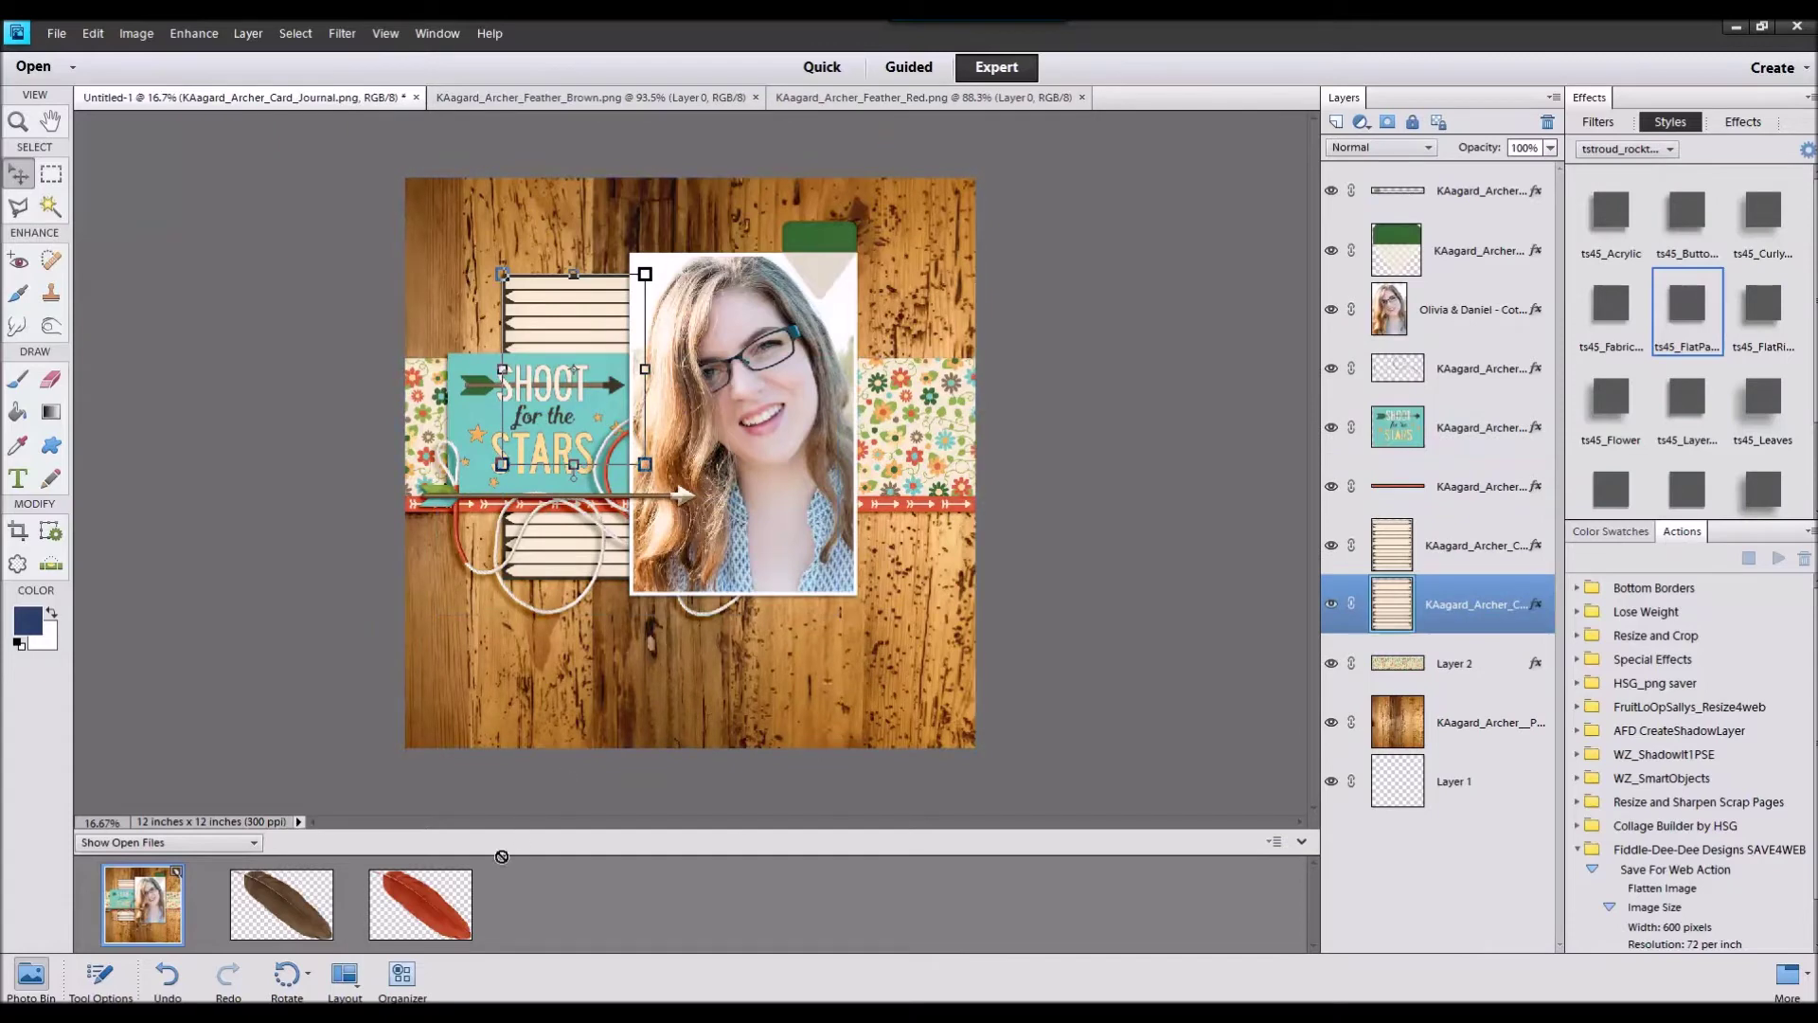
click(1463, 543)
drag(423, 898, 724, 478)
drag(281, 904, 739, 476)
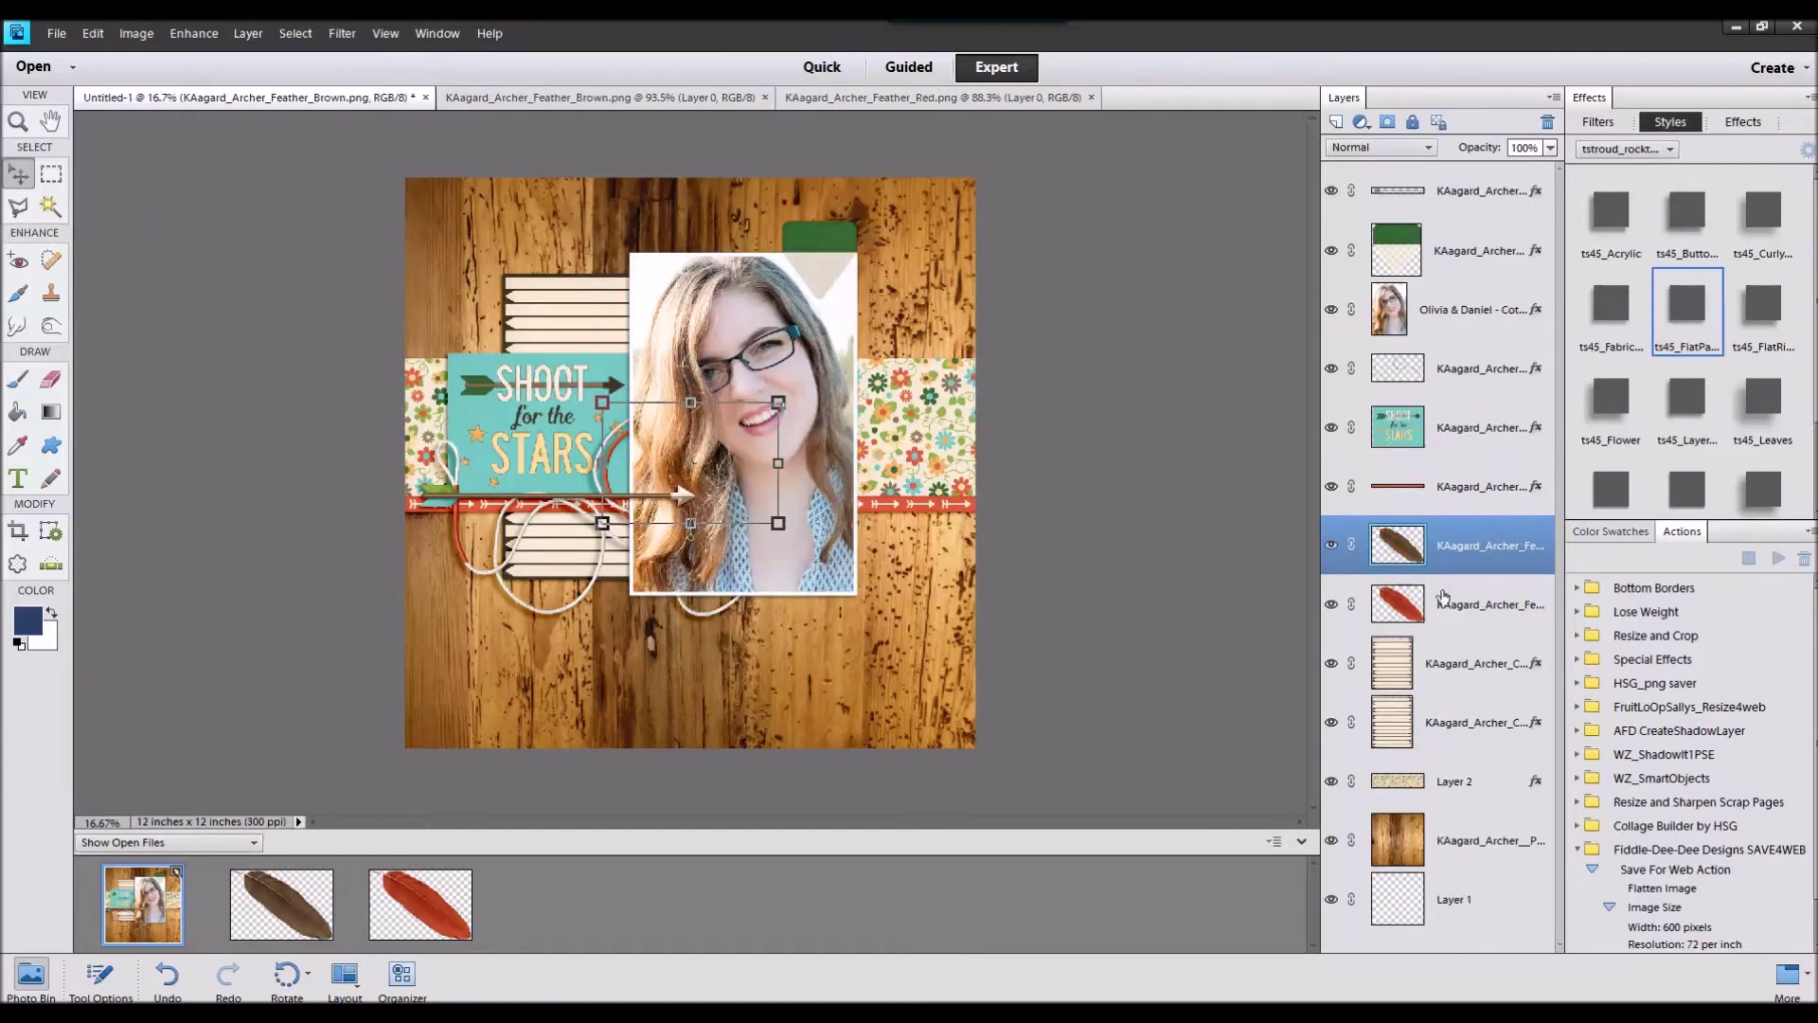
Step: Rotate both feathers together to a steeper angle and position them behind the photo's upper-left corner
shift+click(1440, 602)
drag(691, 537, 519, 325)
drag(694, 357, 675, 278)
drag(545, 368, 617, 308)
click(593, 419)
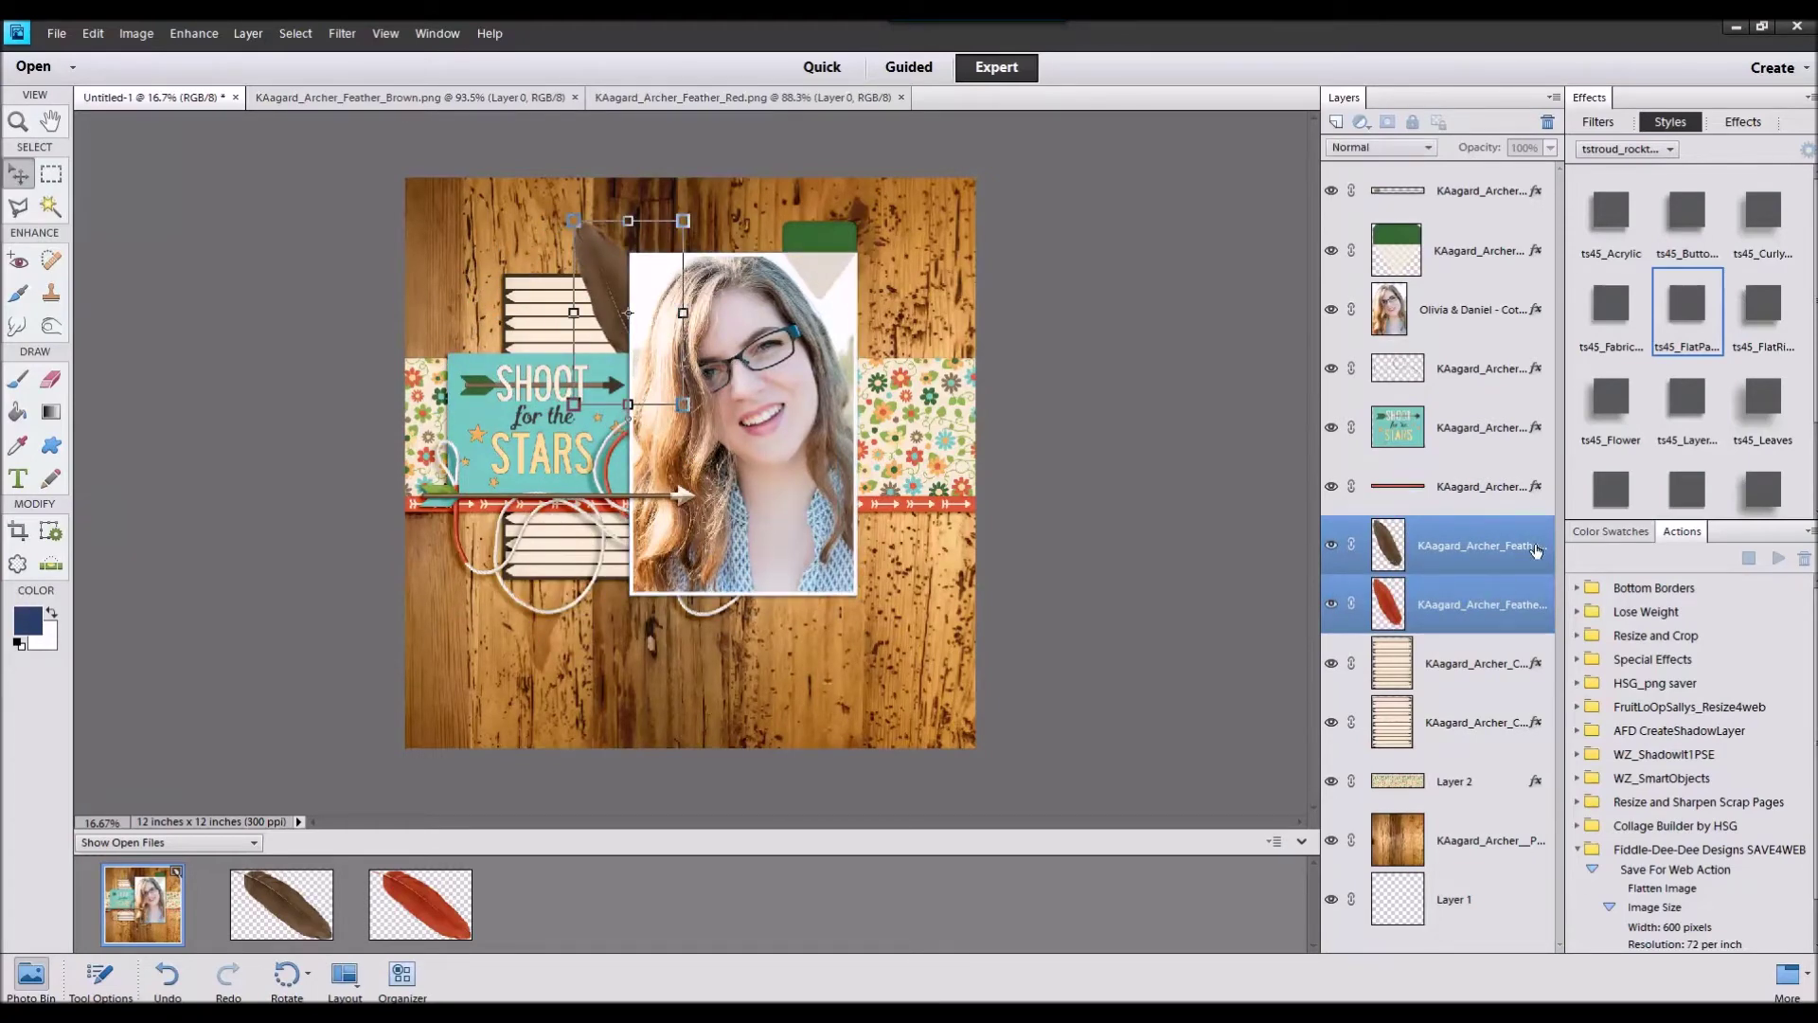
Step: Apply the ts45_Flower shadow style to the brown and red feathers
click(1481, 545)
click(1610, 403)
click(1475, 620)
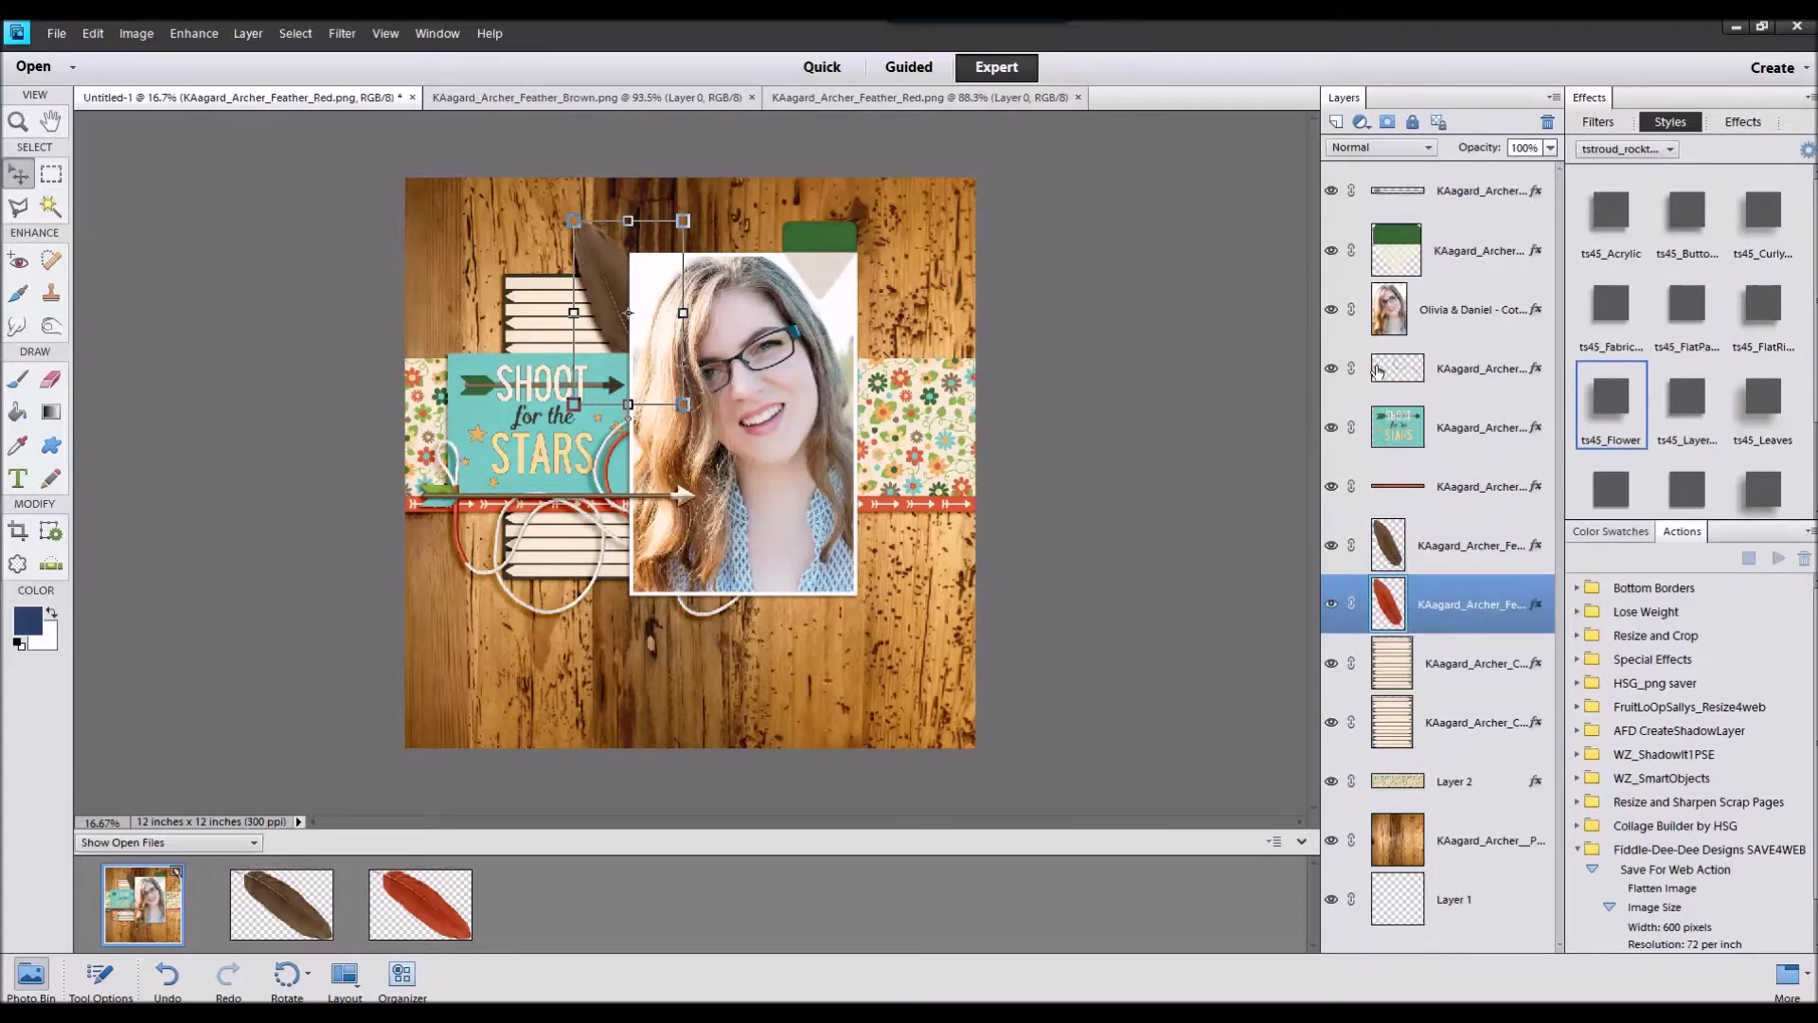
Step: Move the brown feather away from the red one and rotate it flatter so the two feathers fan out
click(1482, 546)
drag(591, 284, 553, 325)
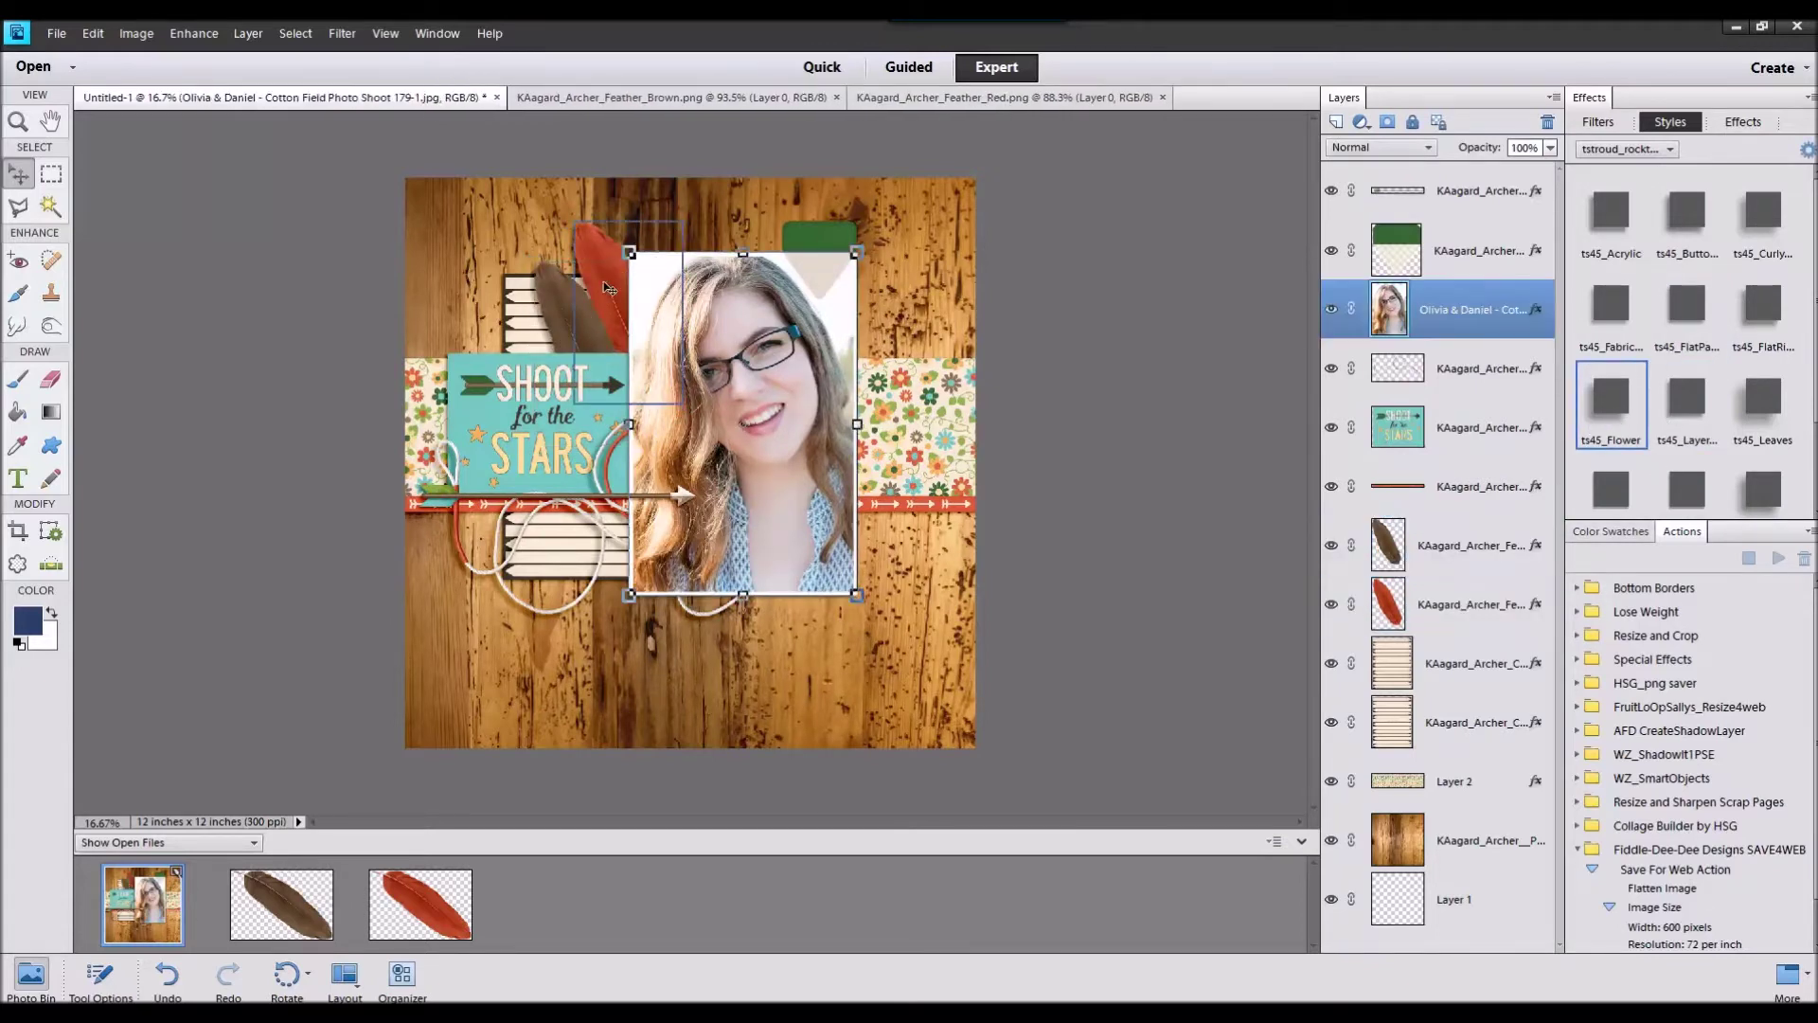
drag(647, 259, 615, 350)
click(663, 456)
Step: Restack both feathers between the string and teal card layers, then rotate and move them under the arrow beside the photo's lower-left side
ctrl+click(1487, 598)
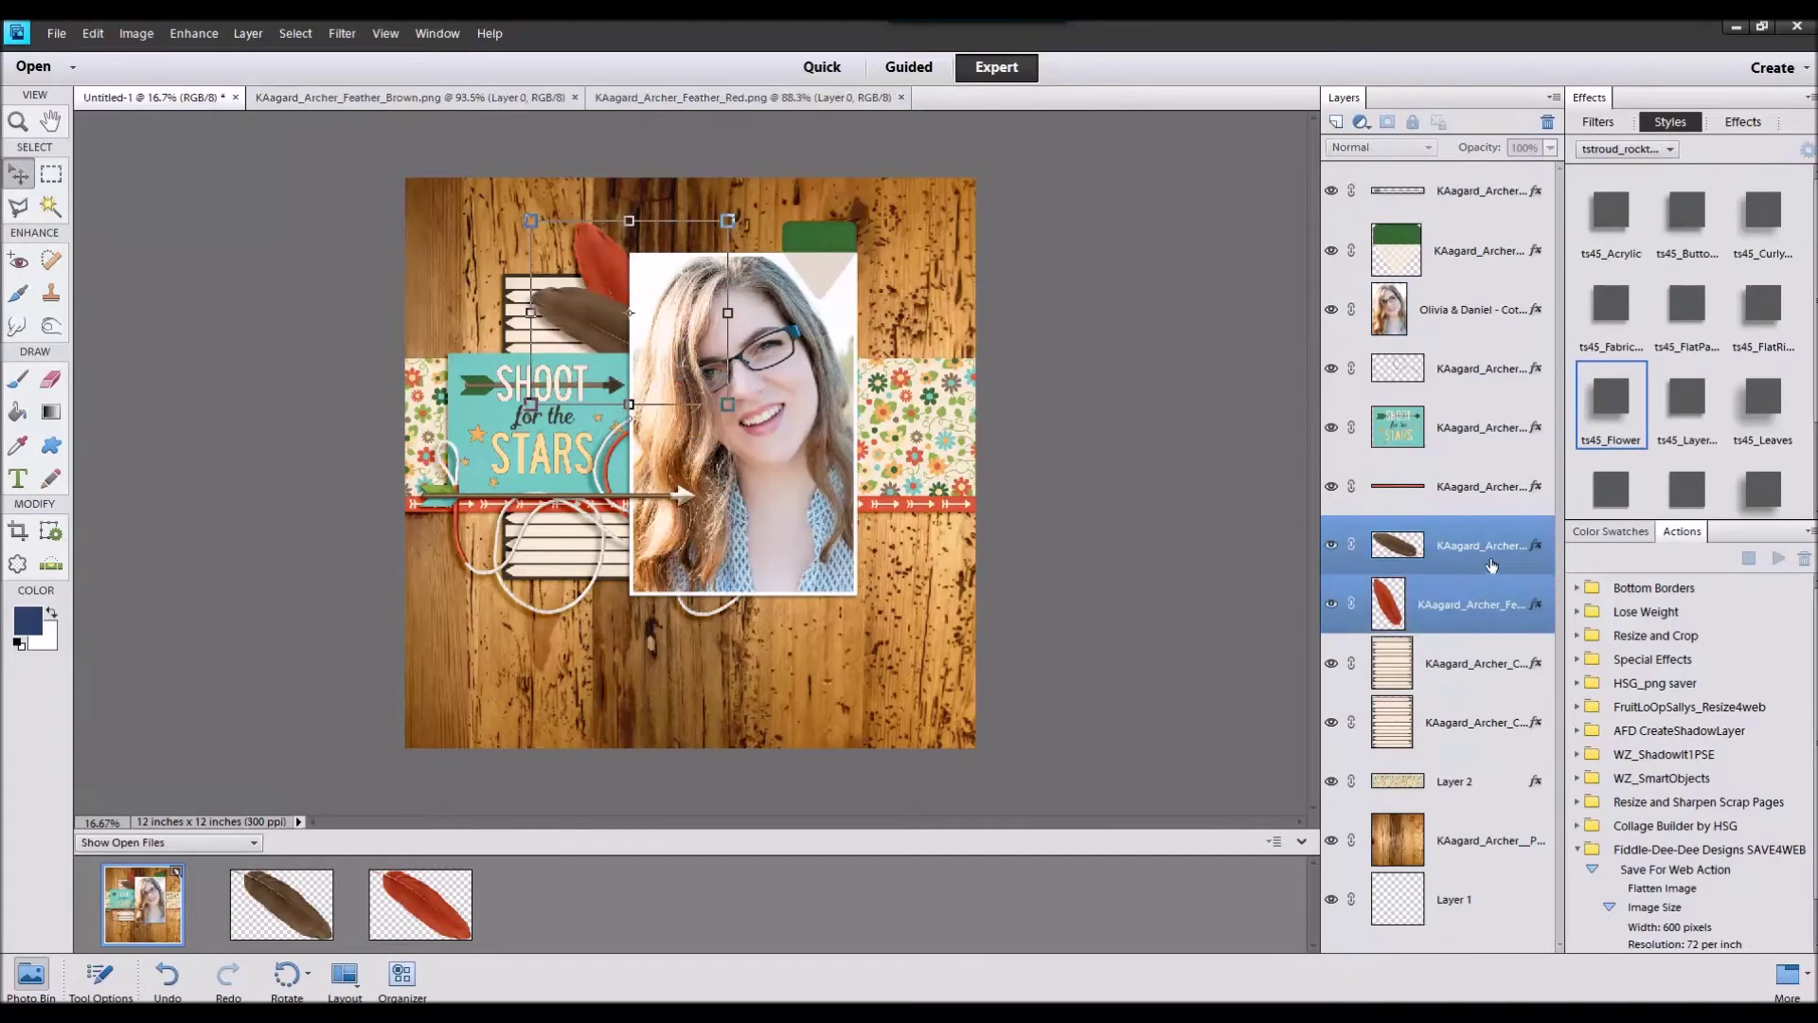
drag(1439, 555, 1438, 416)
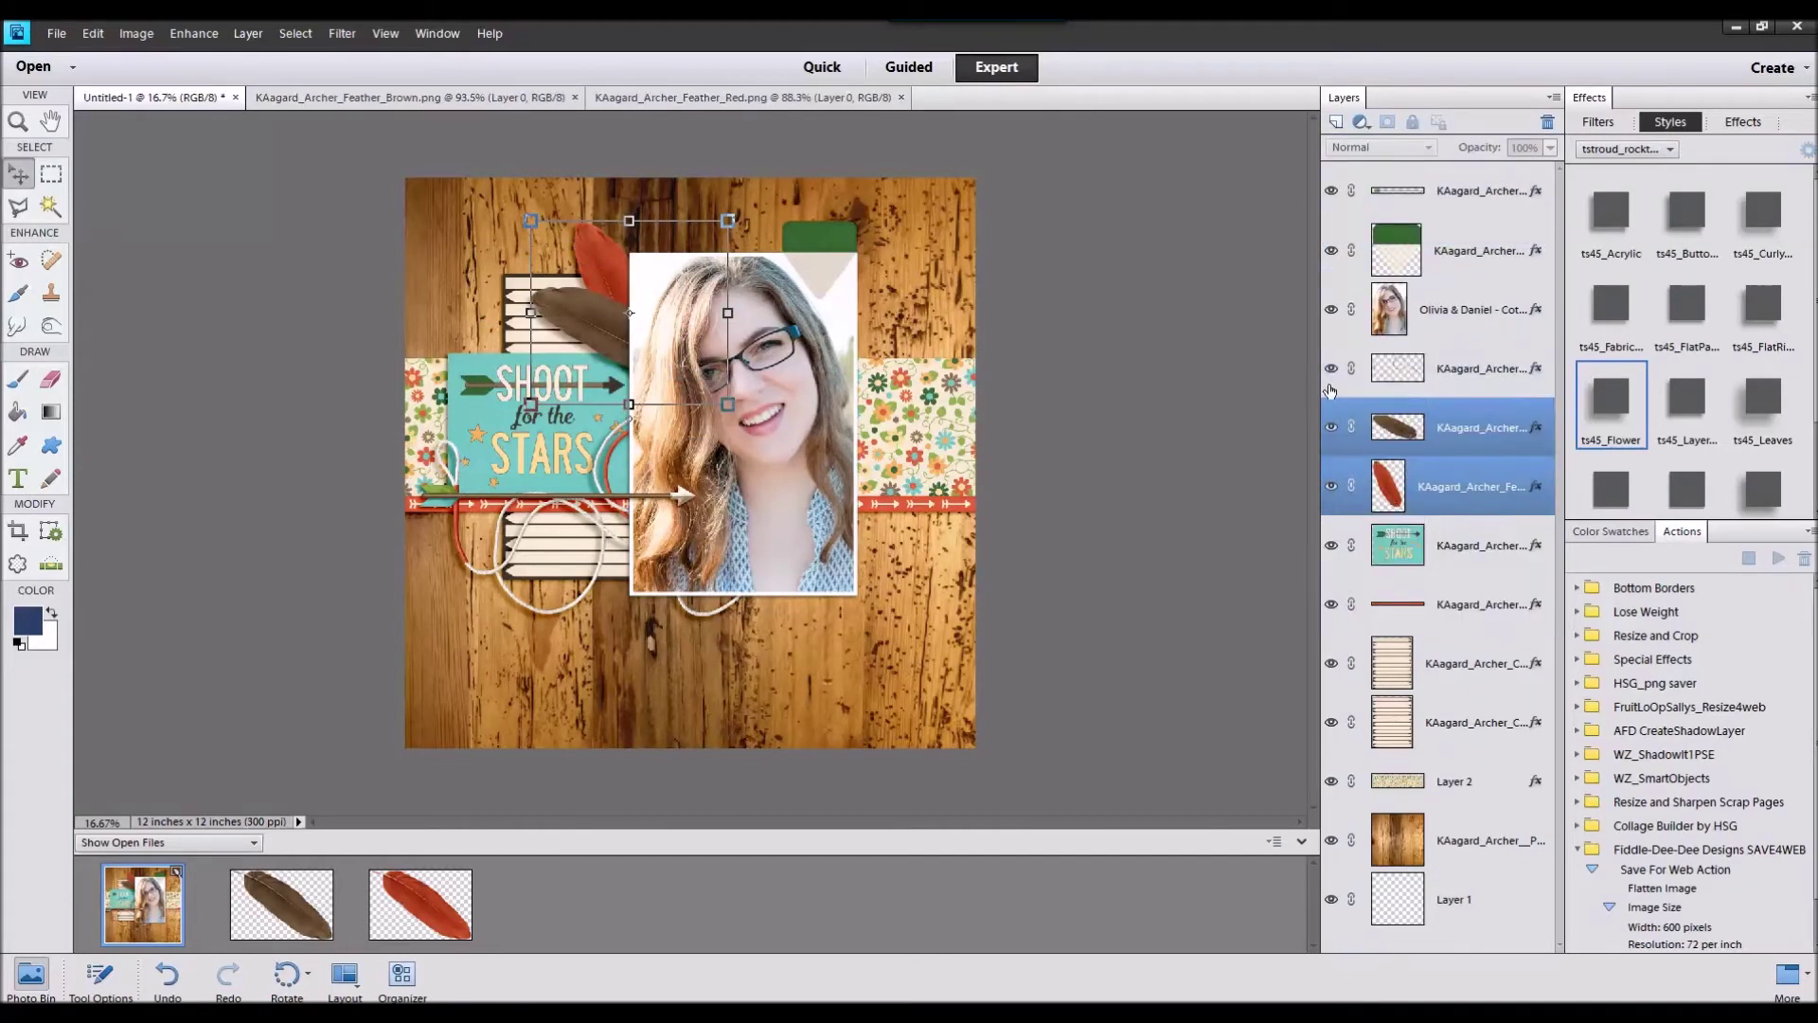
drag(535, 313, 533, 549)
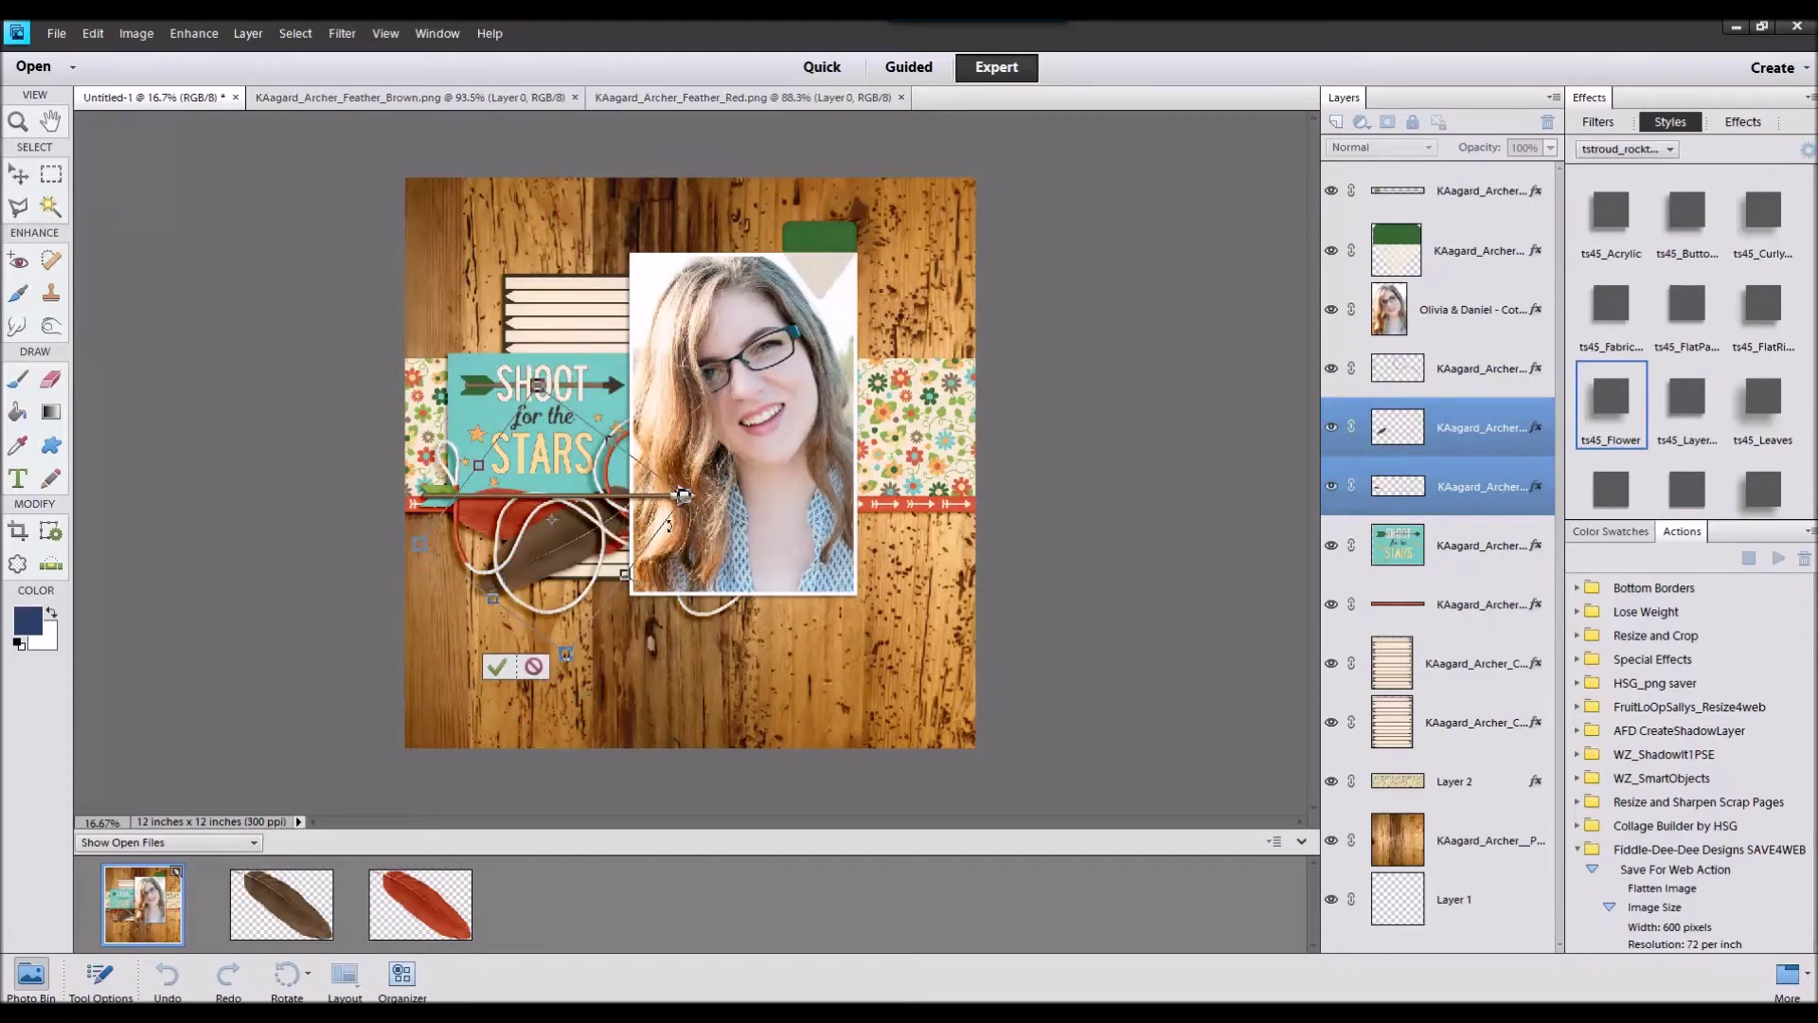
mouse_move(685, 494)
mouse_down()
mouse_move(645, 502)
mouse_move(655, 475)
mouse_up()
drag(548, 529, 601, 518)
click(552, 634)
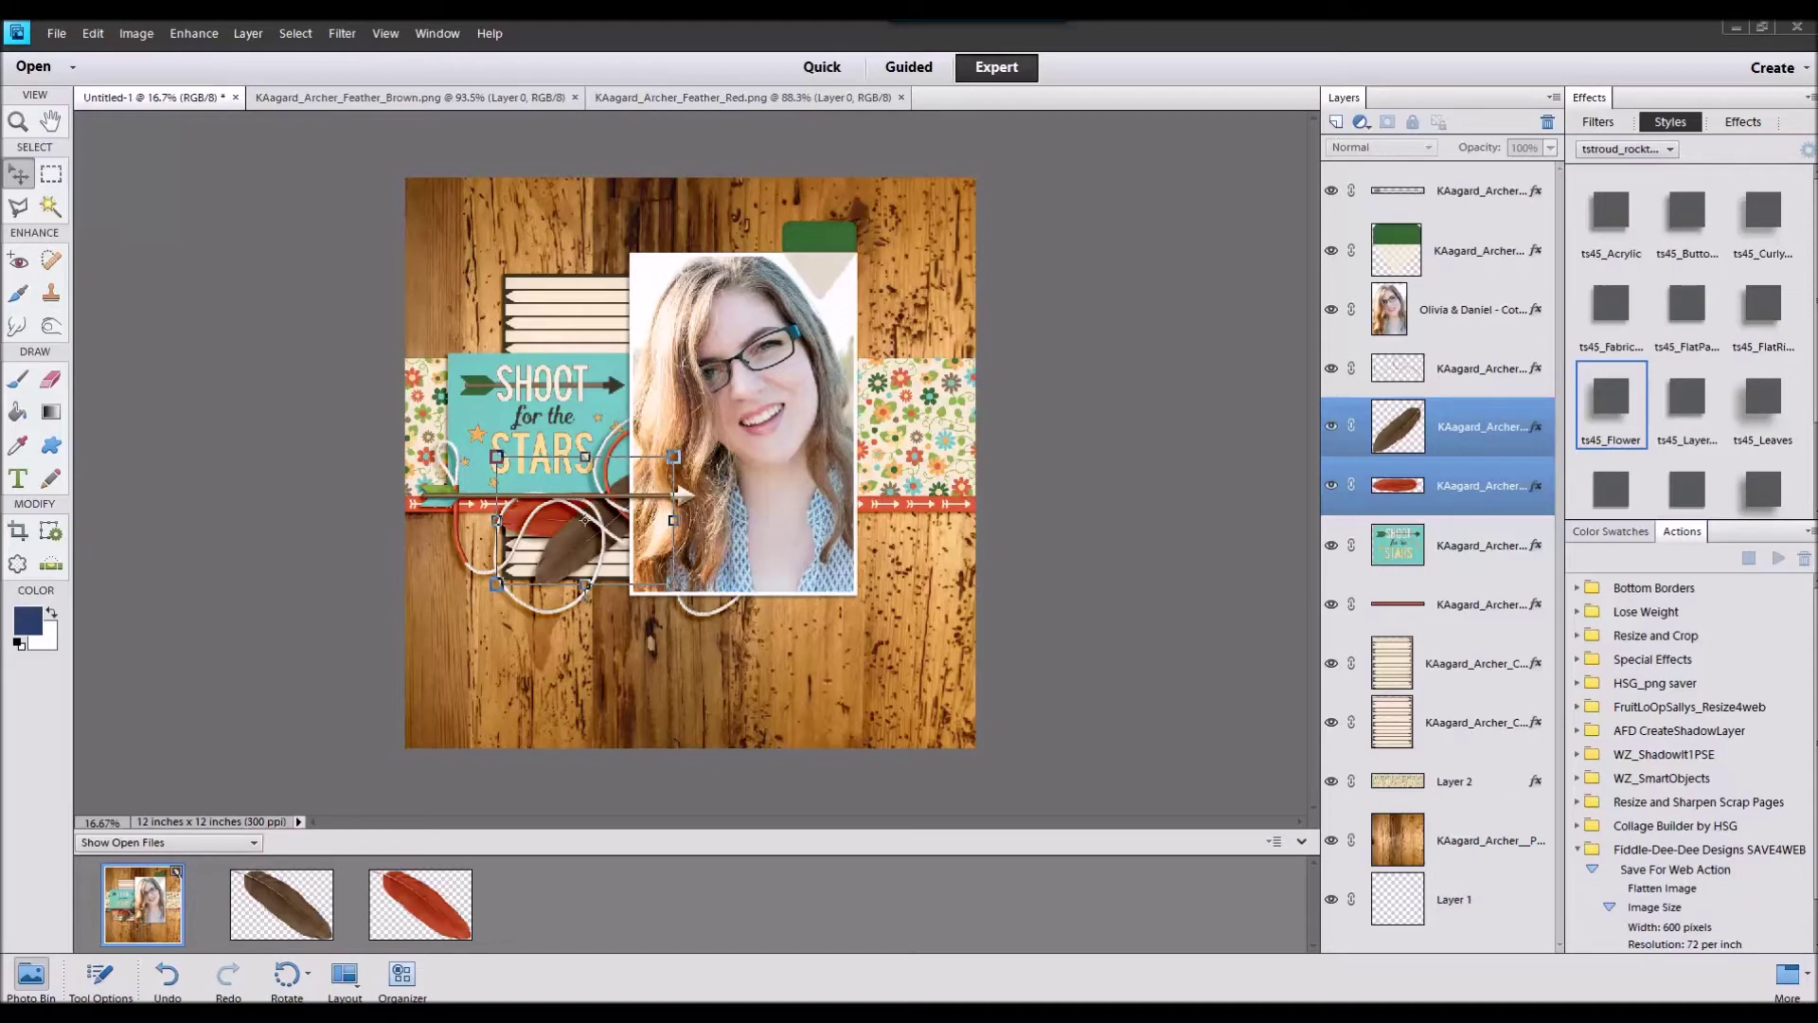
Step: Open the tan paper flower image and add it to the scrapbook page directly above the photo layer
scroll(1465, 243, up, 5)
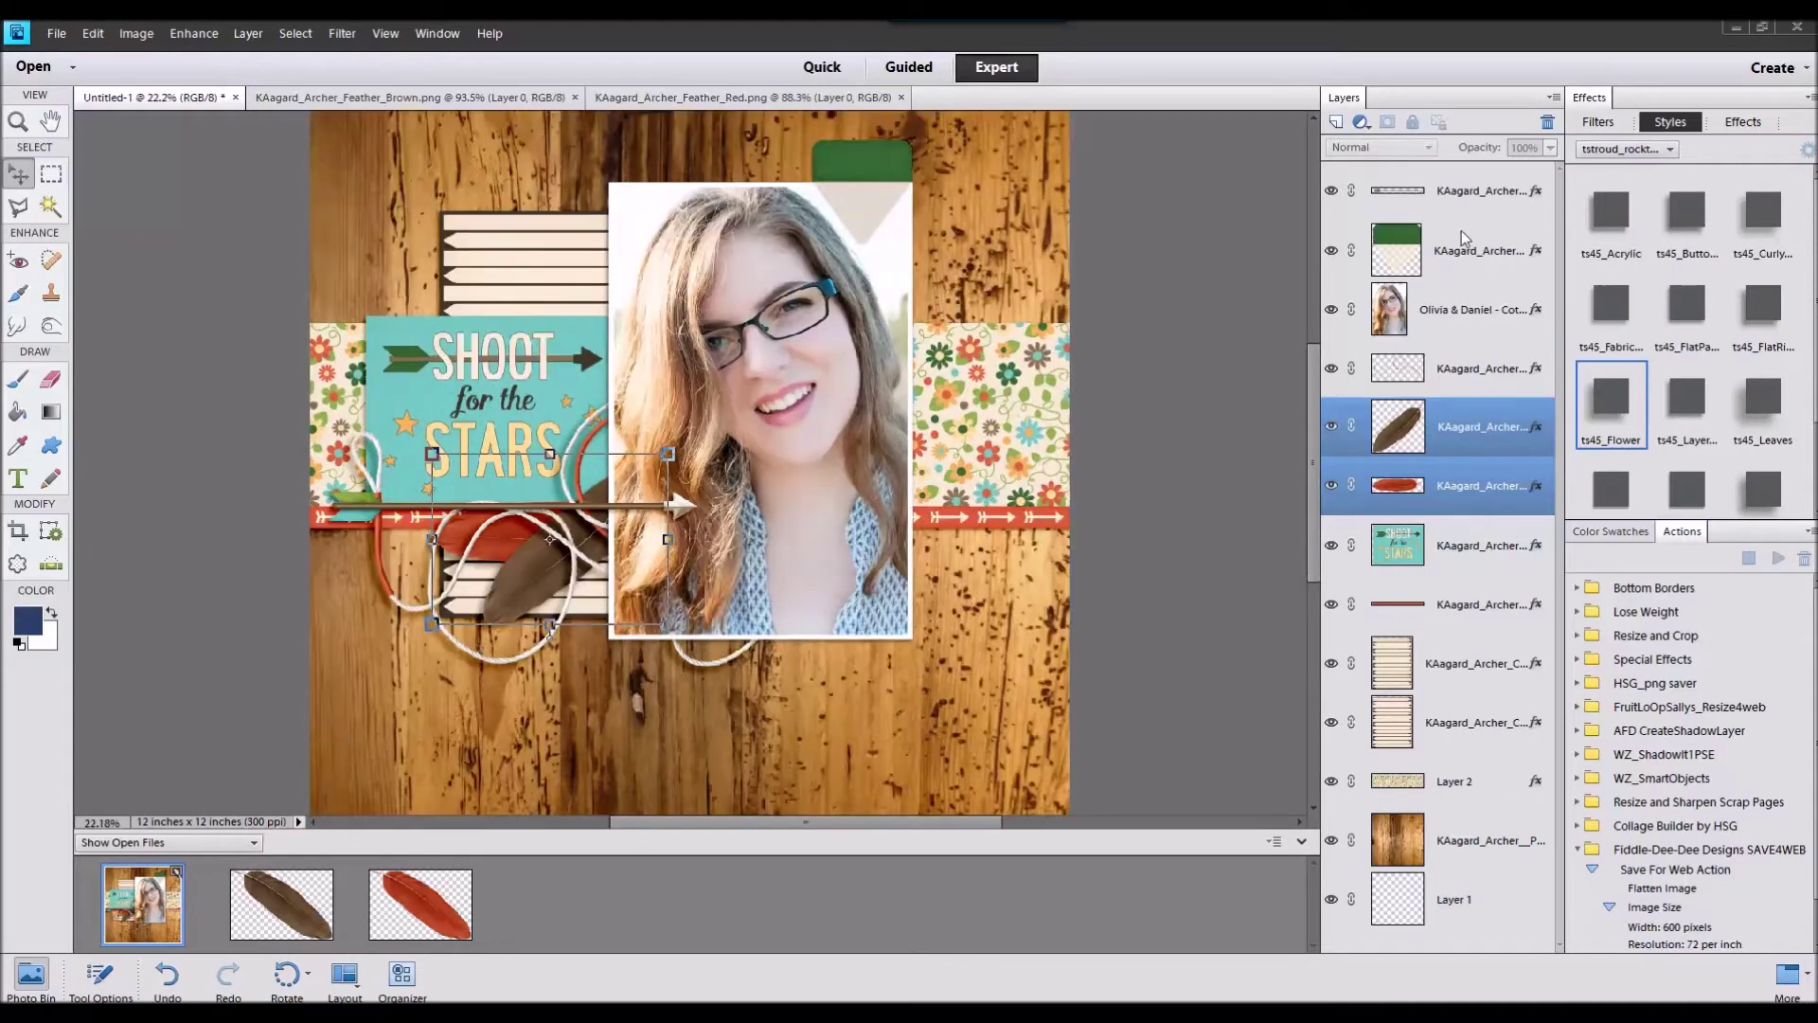
scroll(1237, 325, down, 3)
click(871, 360)
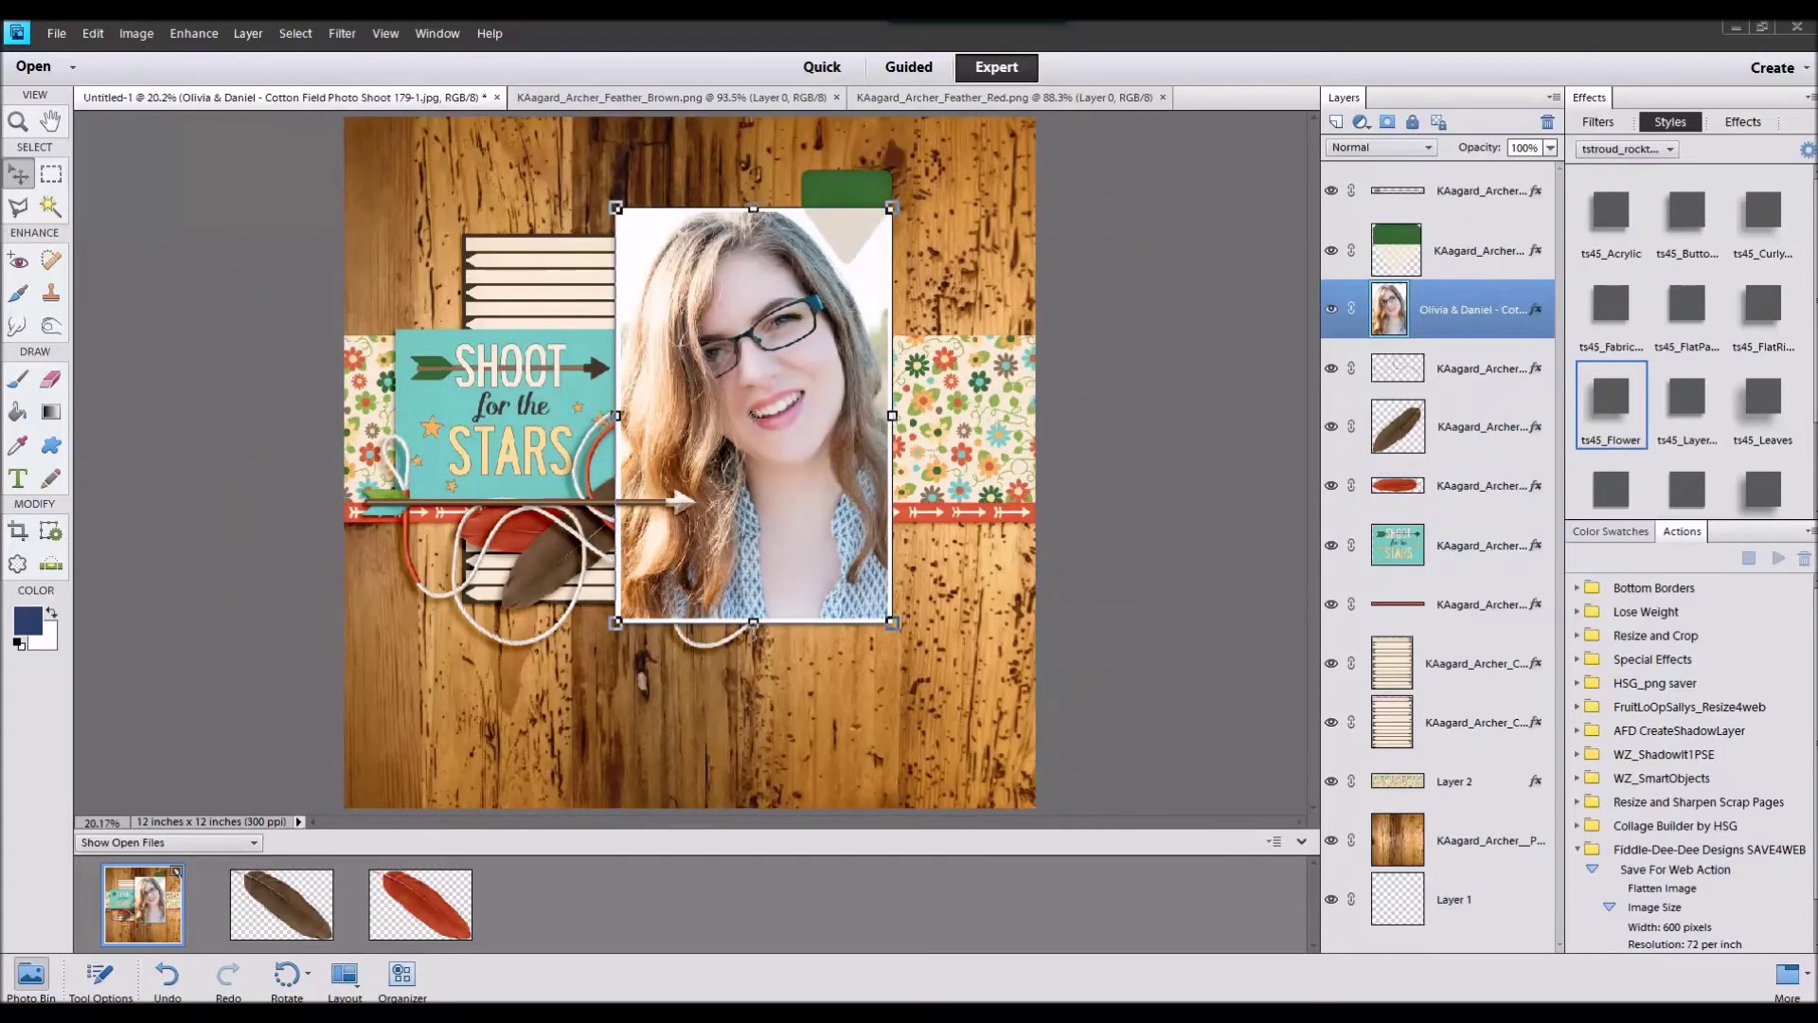
drag(1174, 880, 1234, 858)
double_click(159, 890)
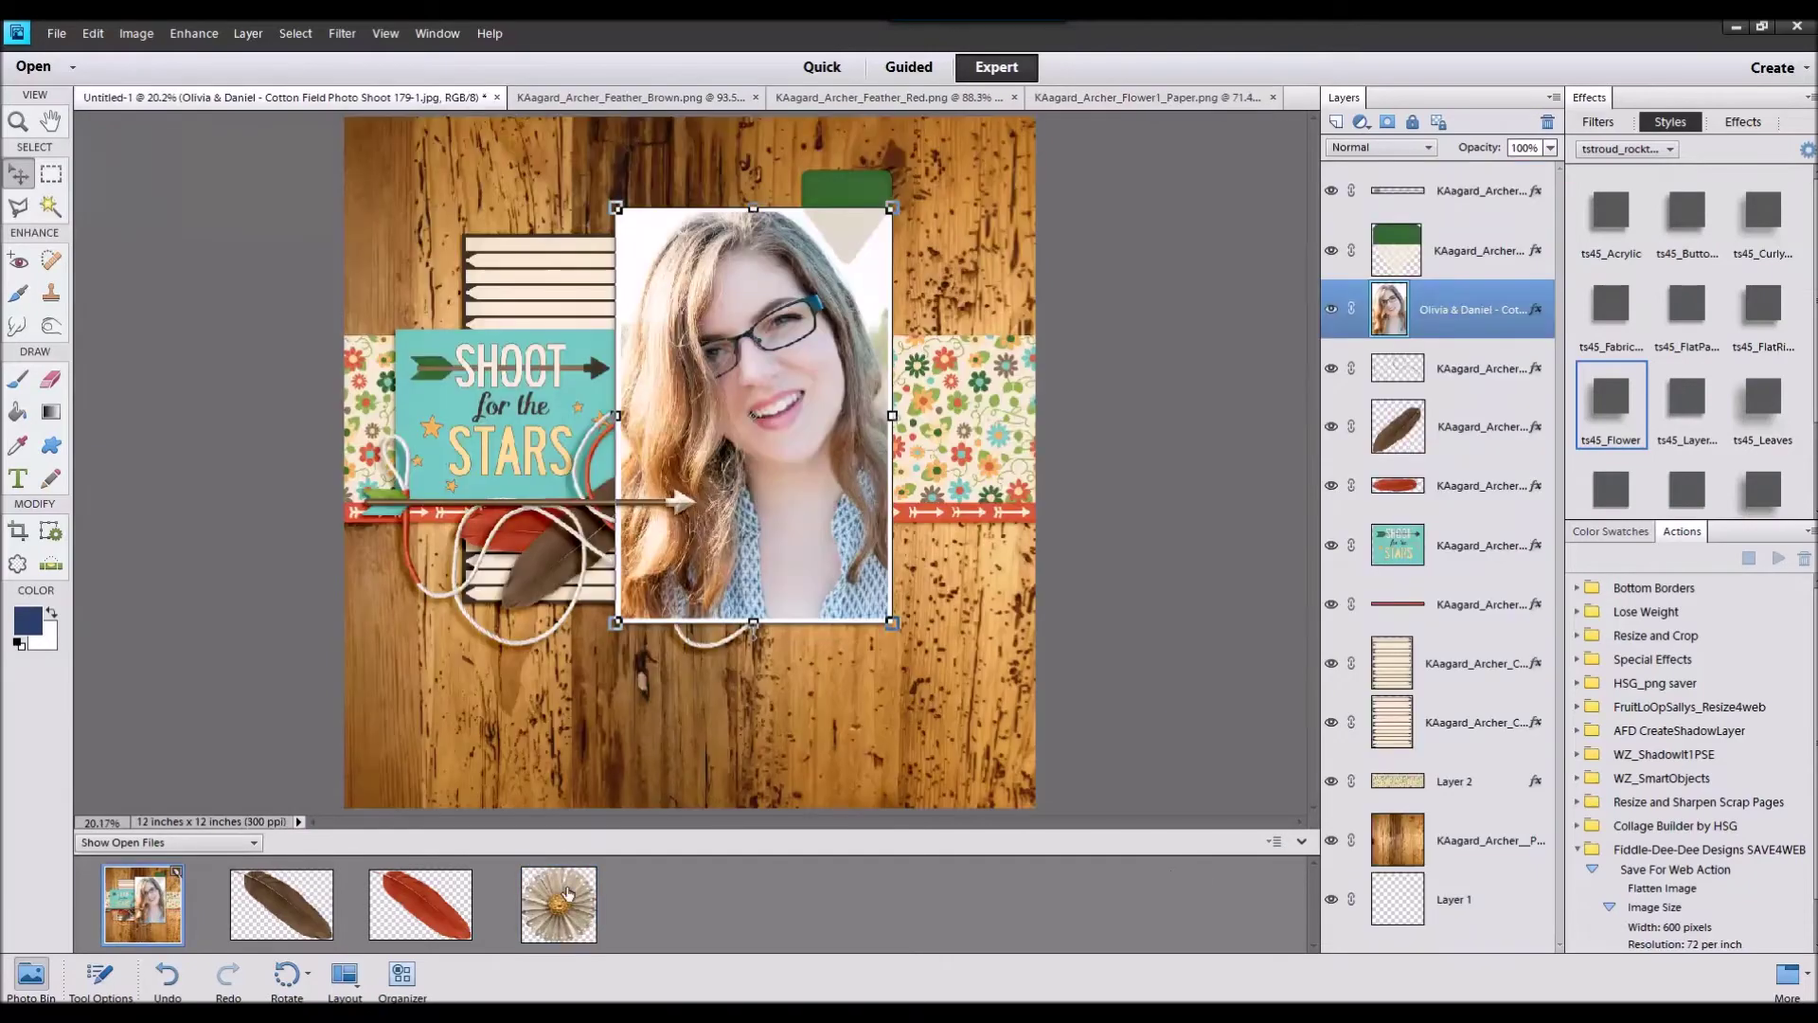
drag(564, 890, 917, 509)
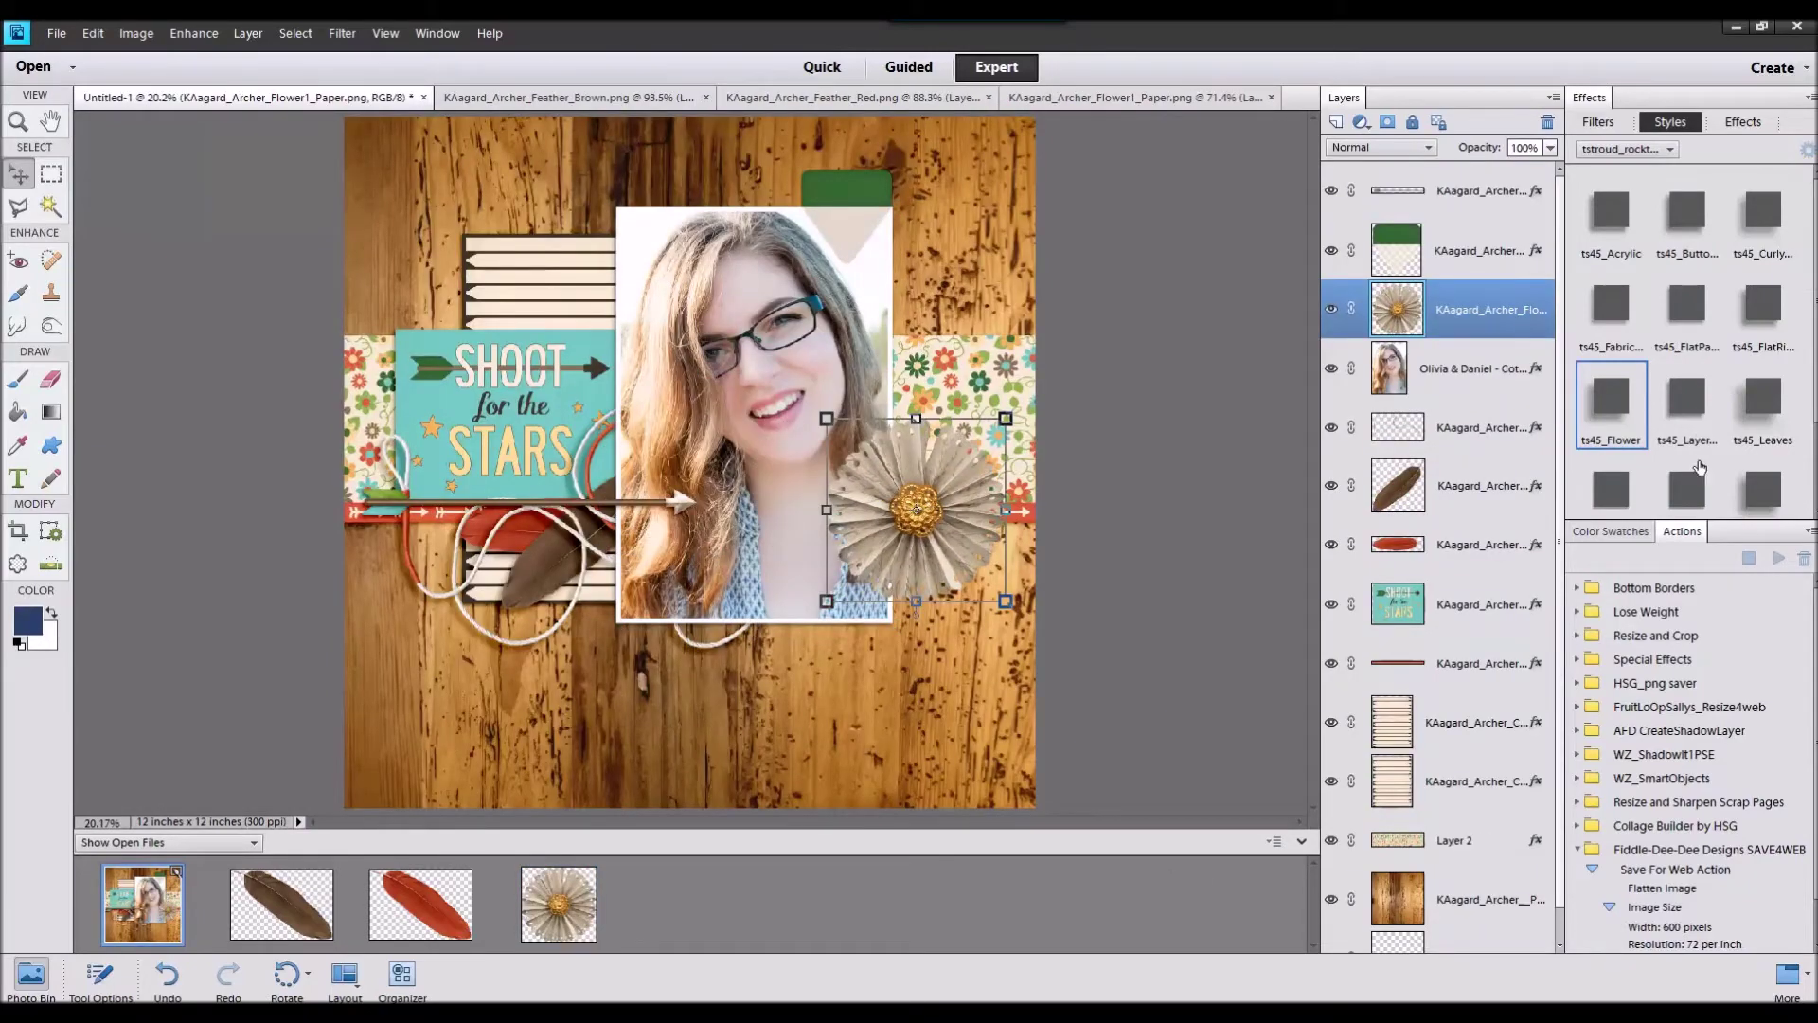
Step: Apply the ts45_Flower shadow style to the tan paper flower, then shrink it and place it over the photo's lower-right edge
click(1631, 417)
drag(1008, 417, 943, 482)
drag(886, 546, 930, 493)
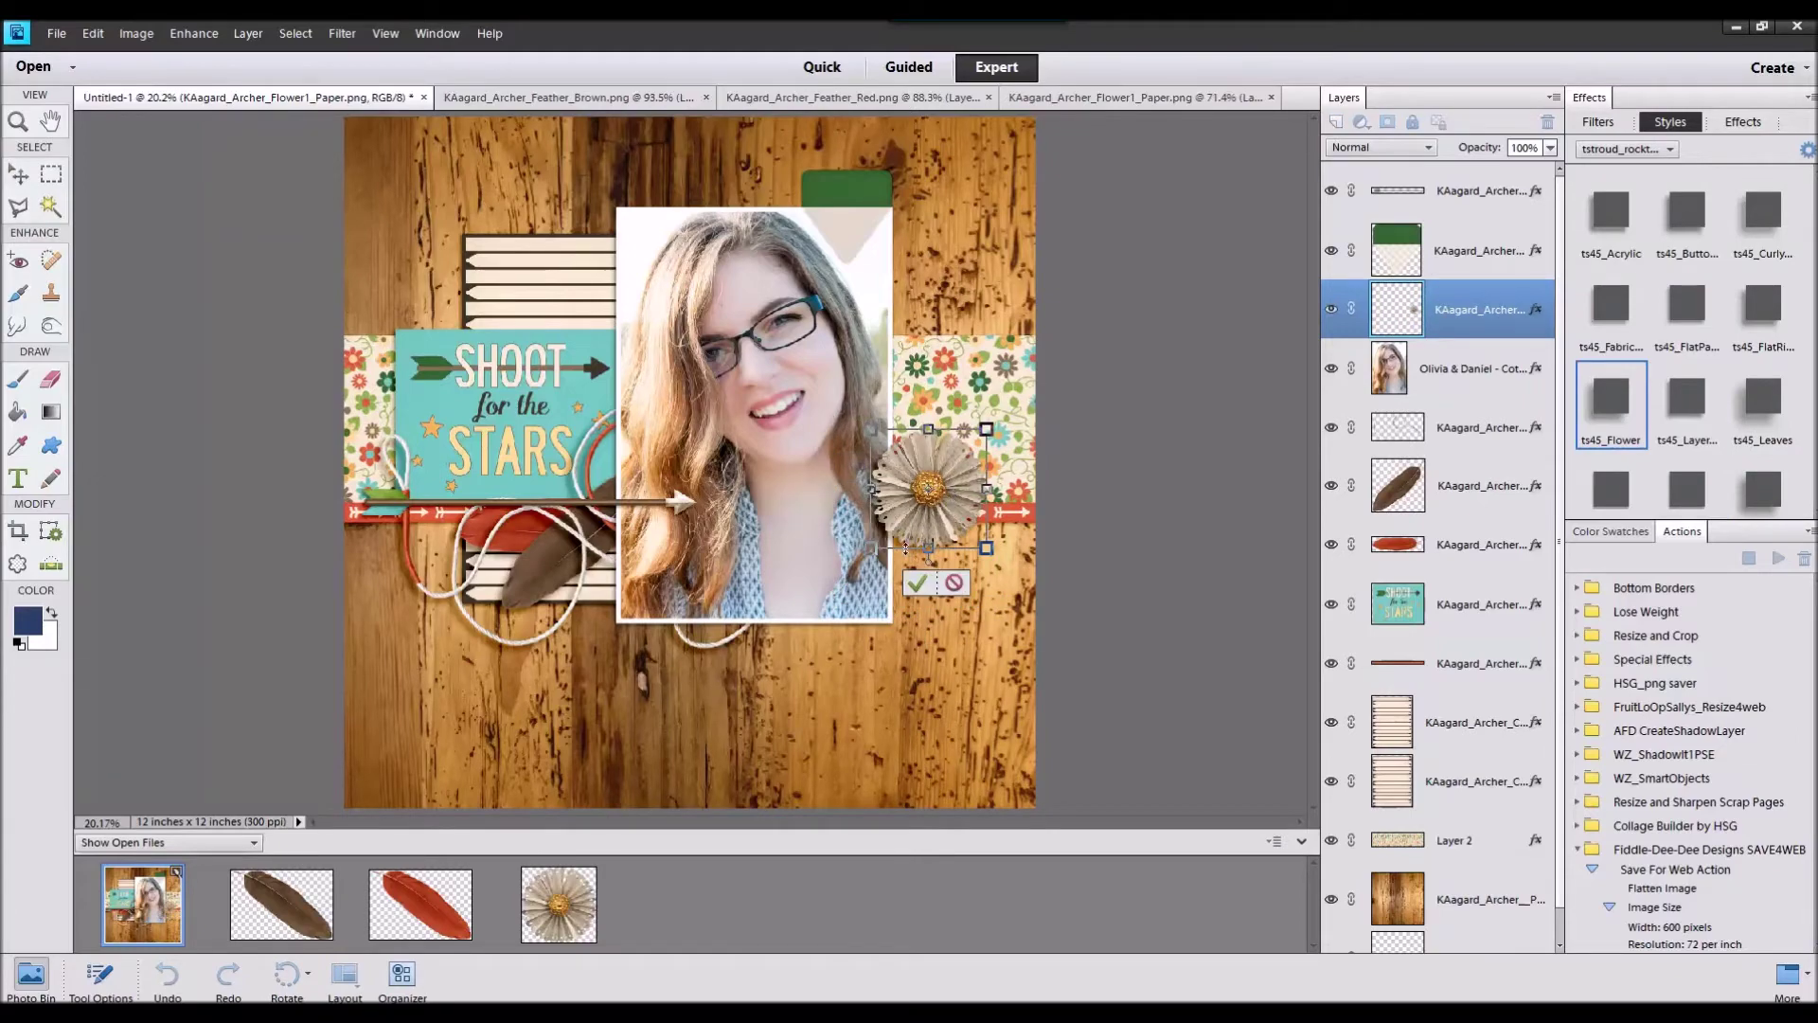
click(916, 583)
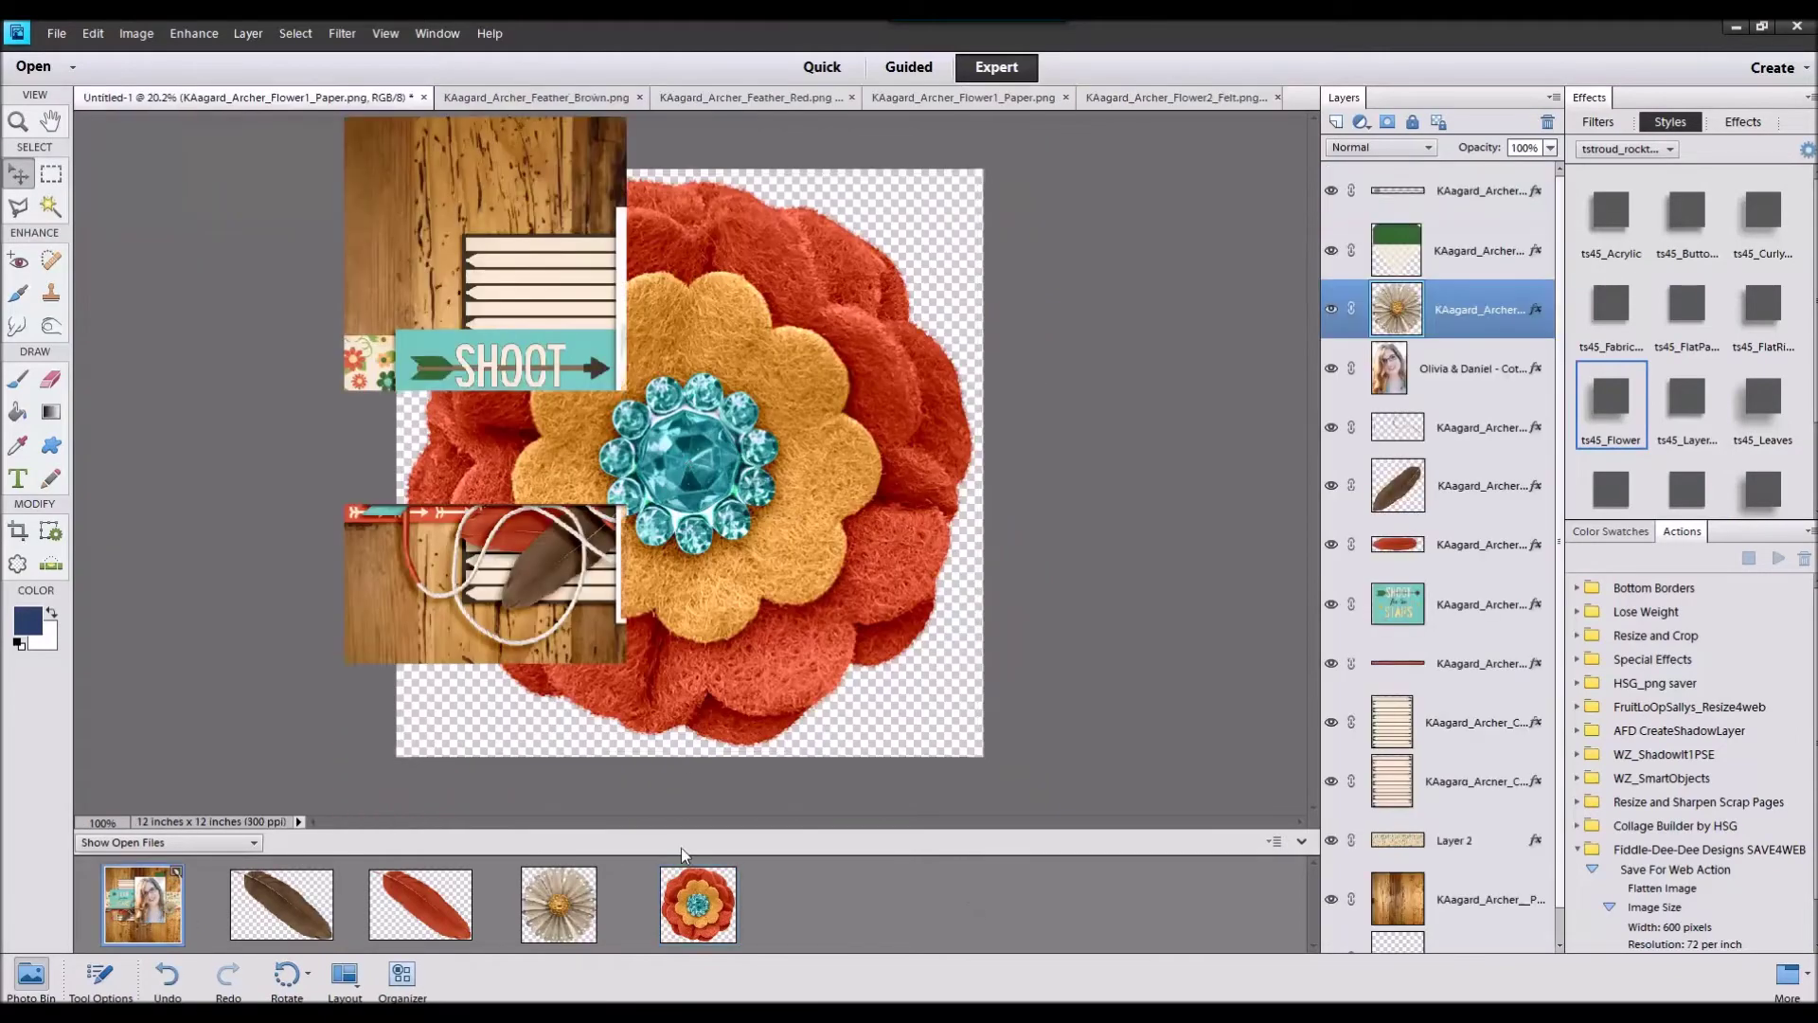
Step: Add the red felt flower with the ts45_Flower shadow style, shrunk and tucked beneath the tan paper flower's lower side
drag(681, 848, 661, 413)
click(1595, 416)
drag(690, 473, 971, 571)
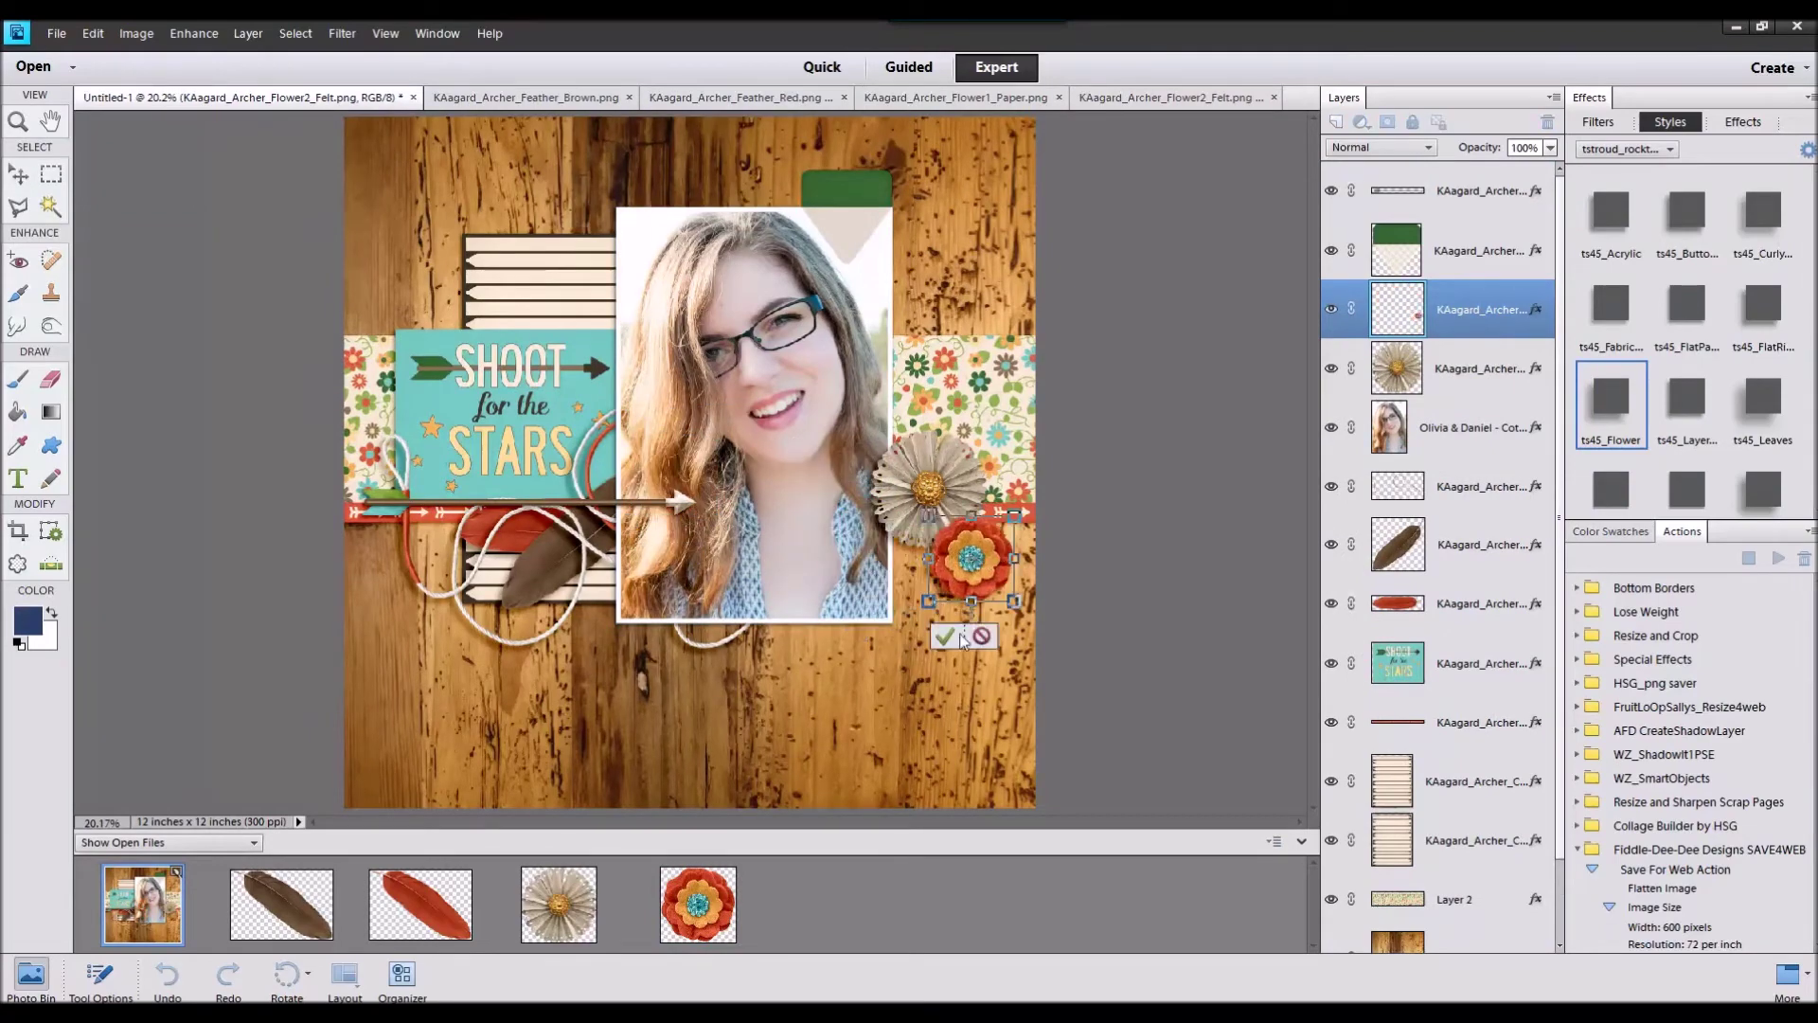
click(945, 636)
key(ctrl+[)
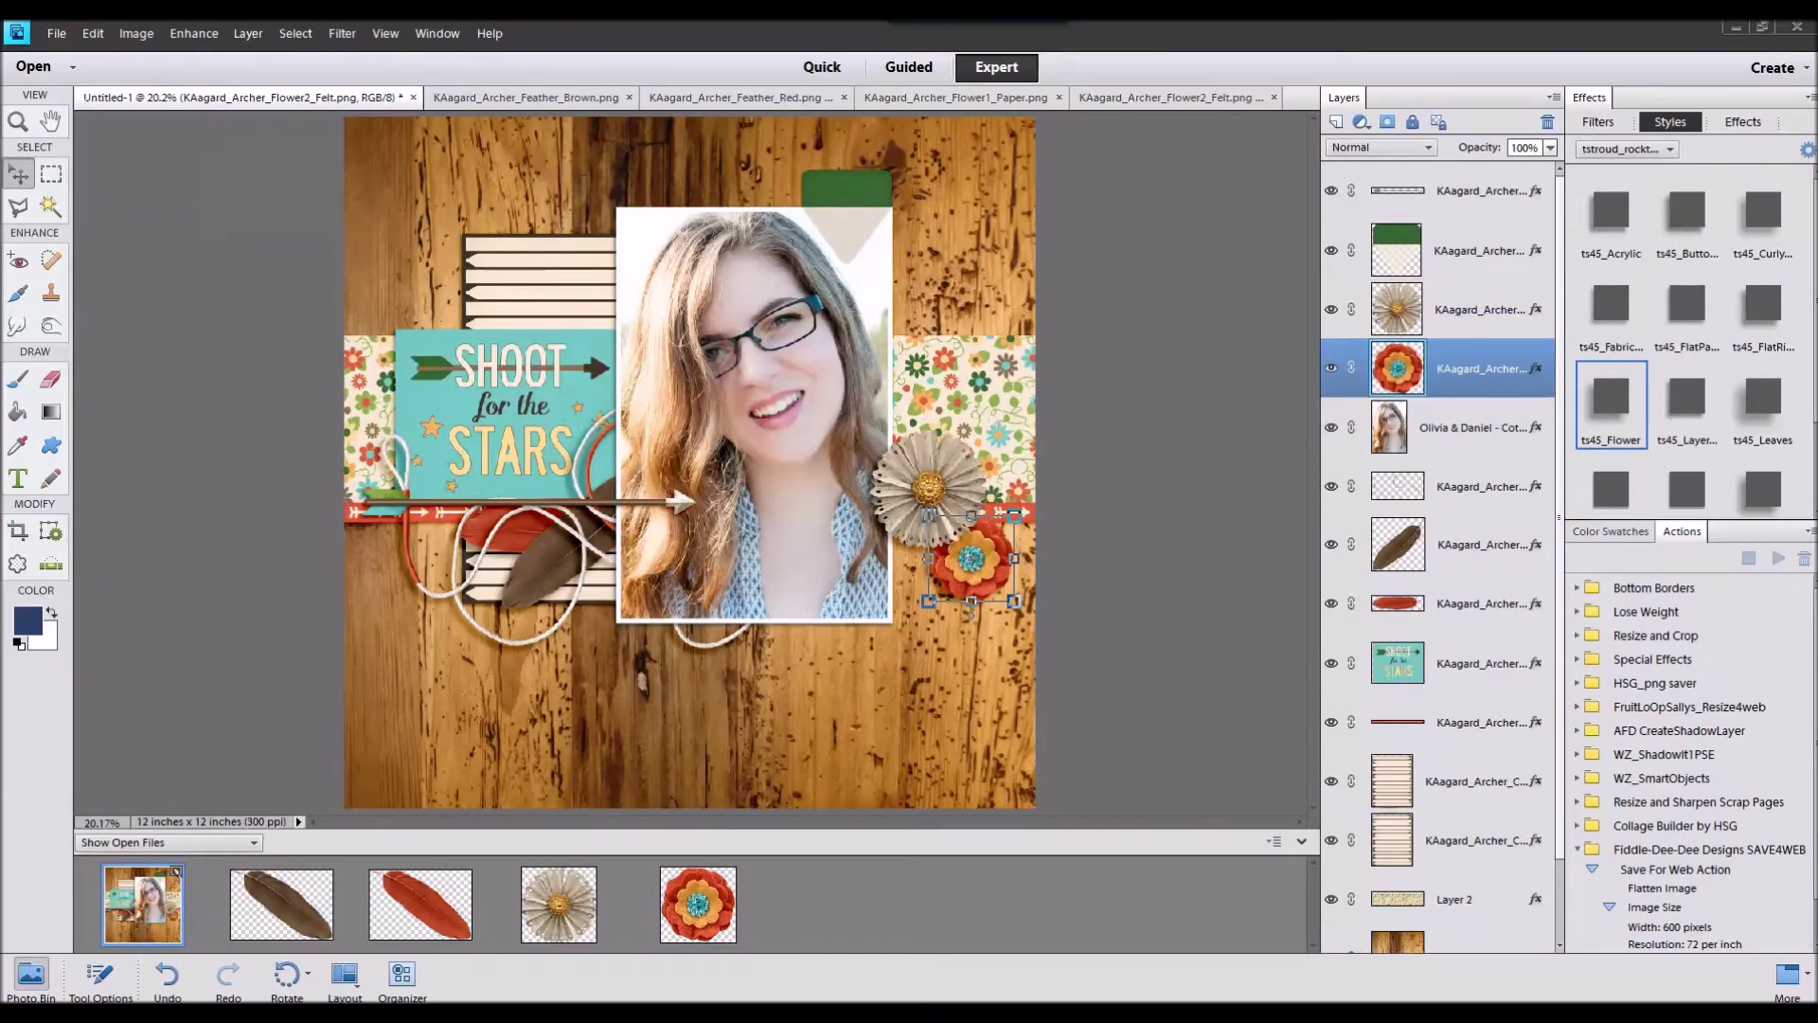
Step: Add the red ribbon flower just above the red arrow strip layer, peeking out behind the teal card's upper-left corner
click(1487, 694)
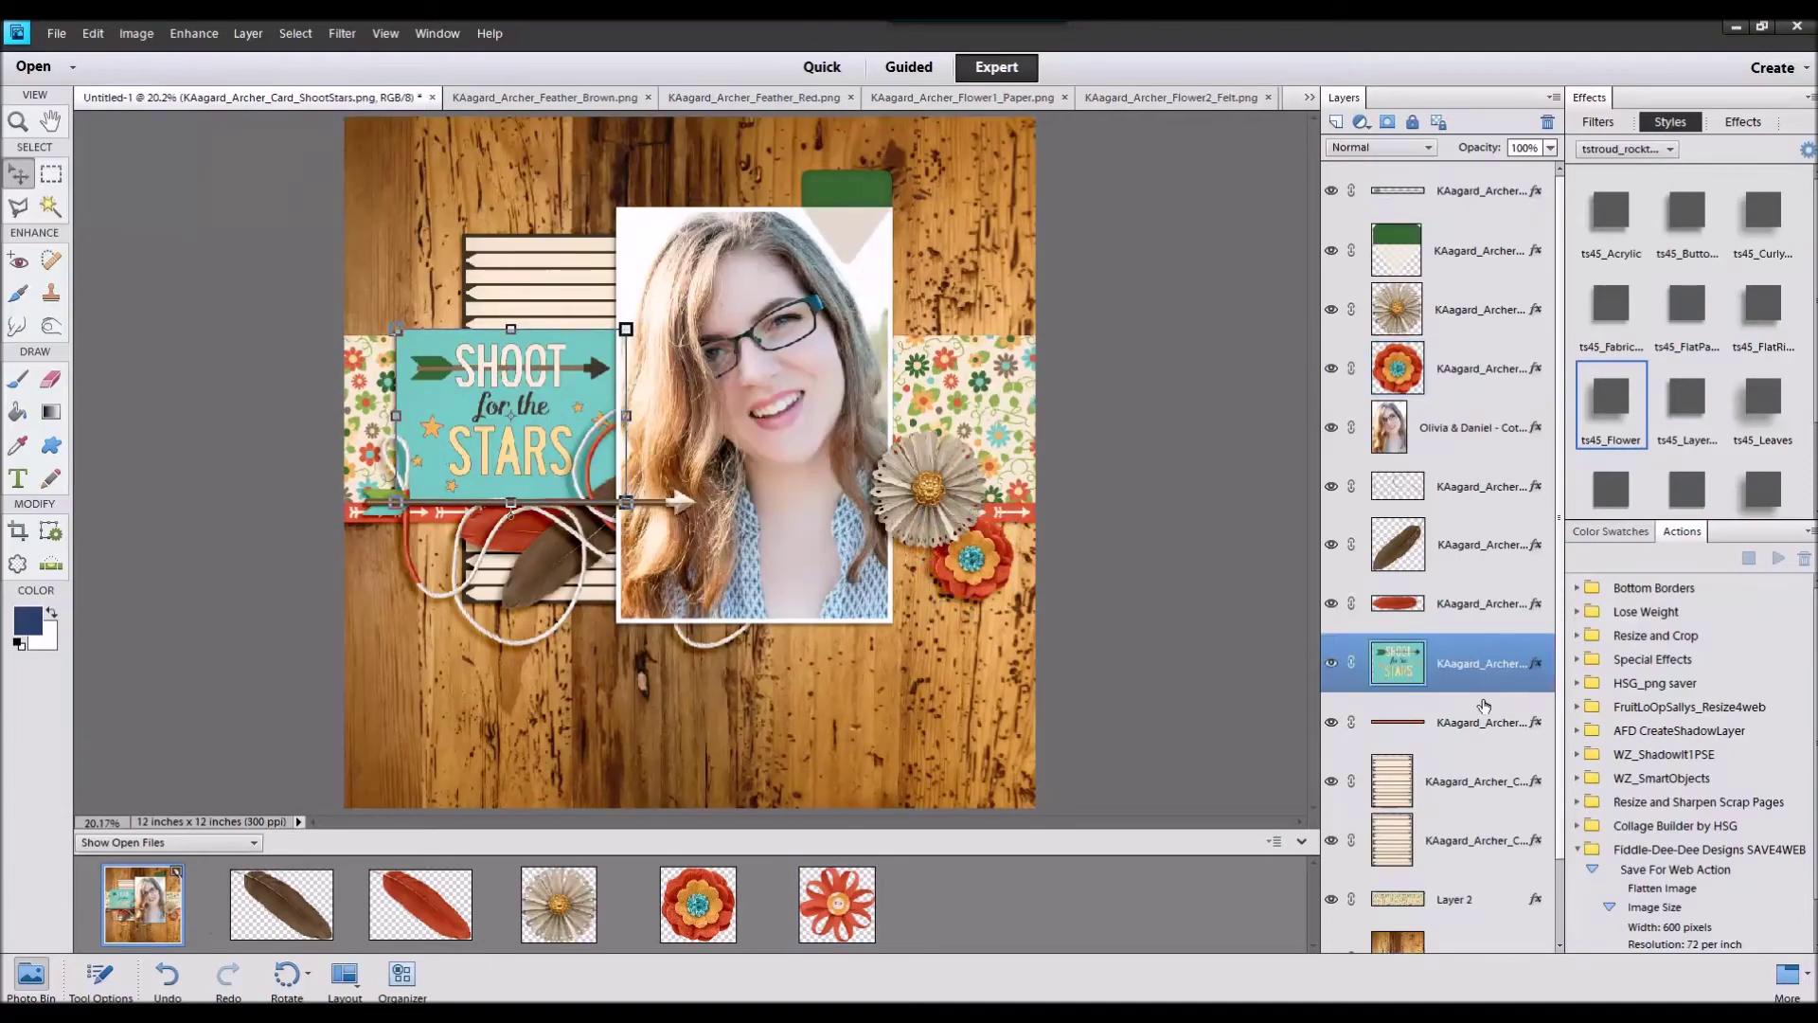
click(1485, 716)
drag(841, 915, 441, 361)
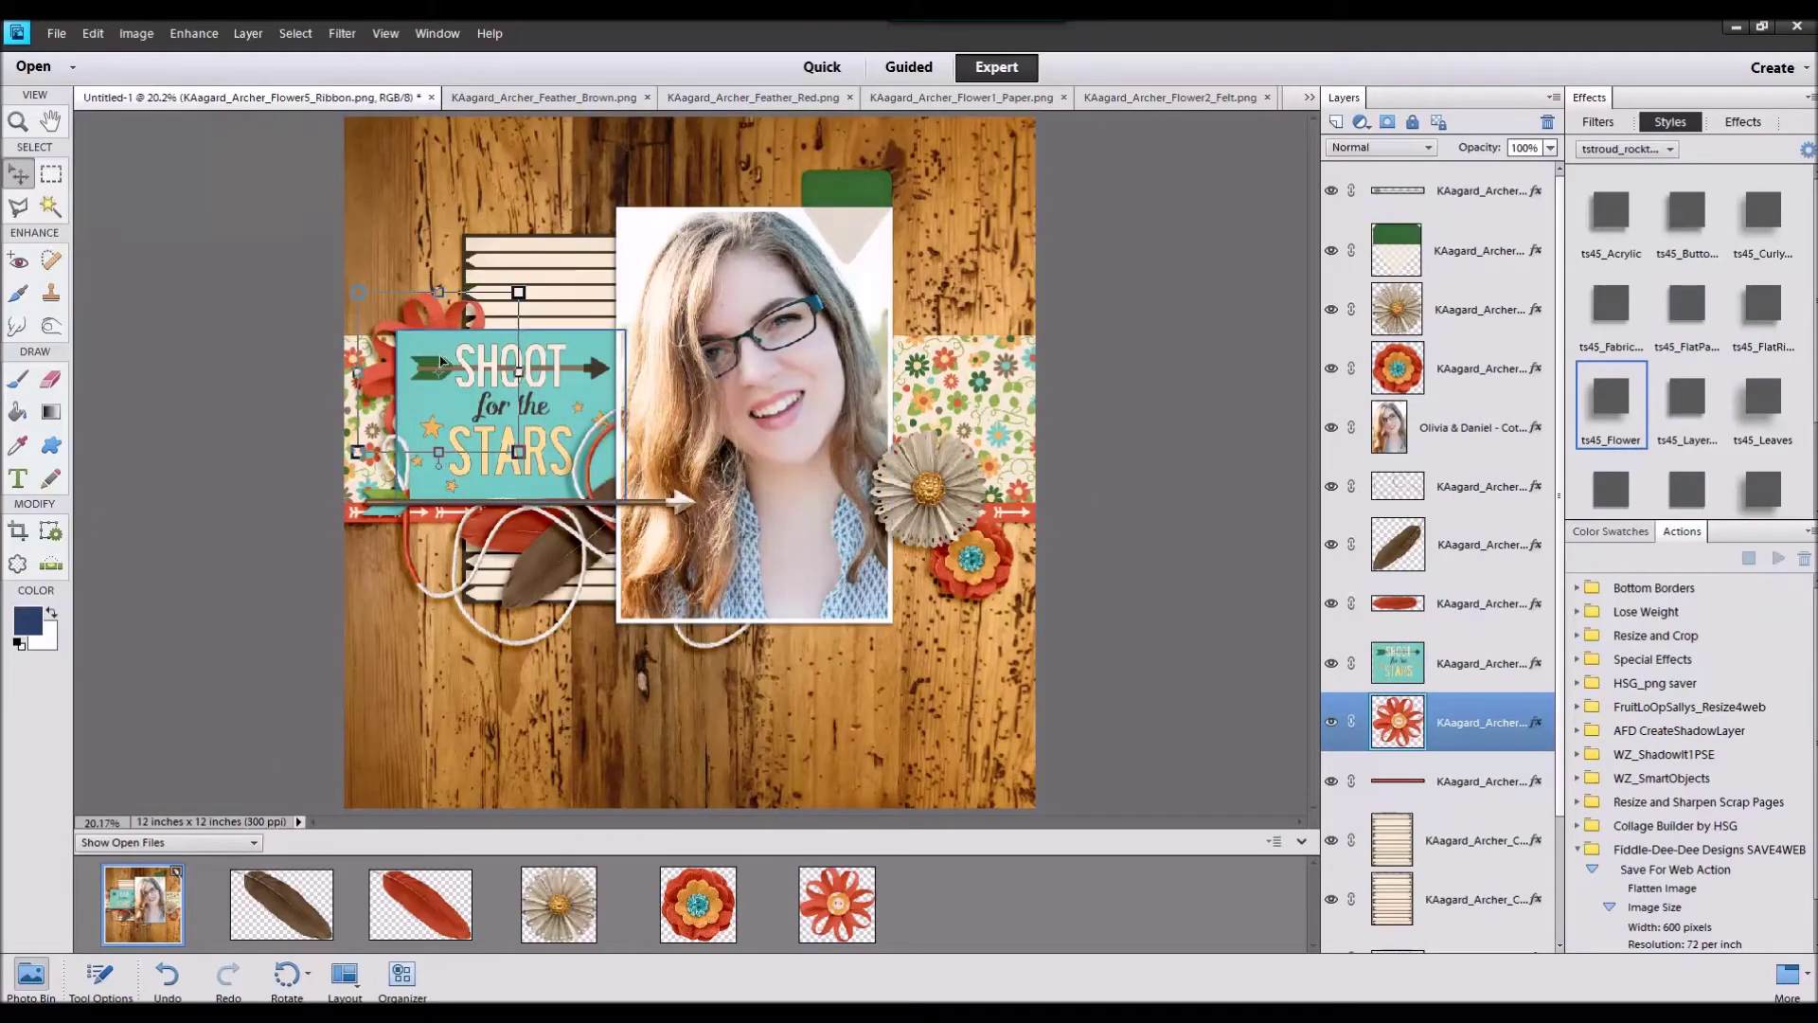
Step: Open the teal and orange paper flower image and add it to the page above the red ribbon flower
drag(1817, 833, 1046, 869)
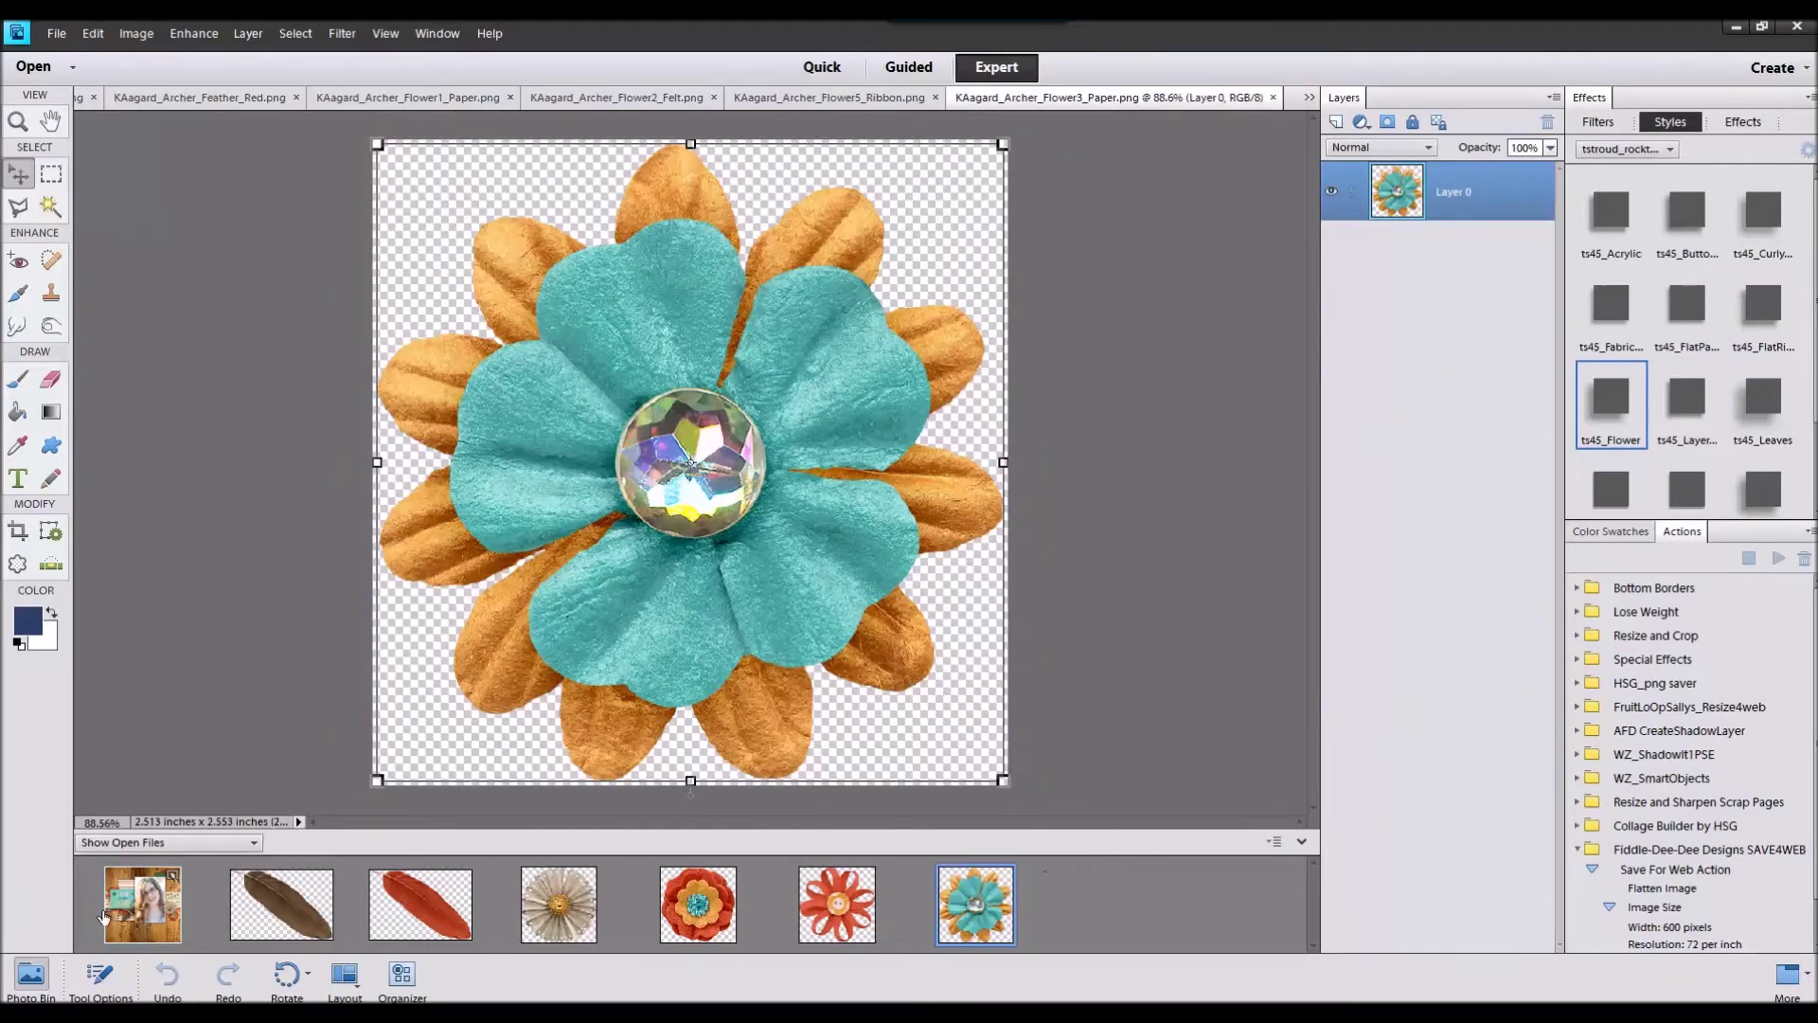
drag(104, 914, 104, 913)
drag(723, 438, 610, 591)
click(95, 36)
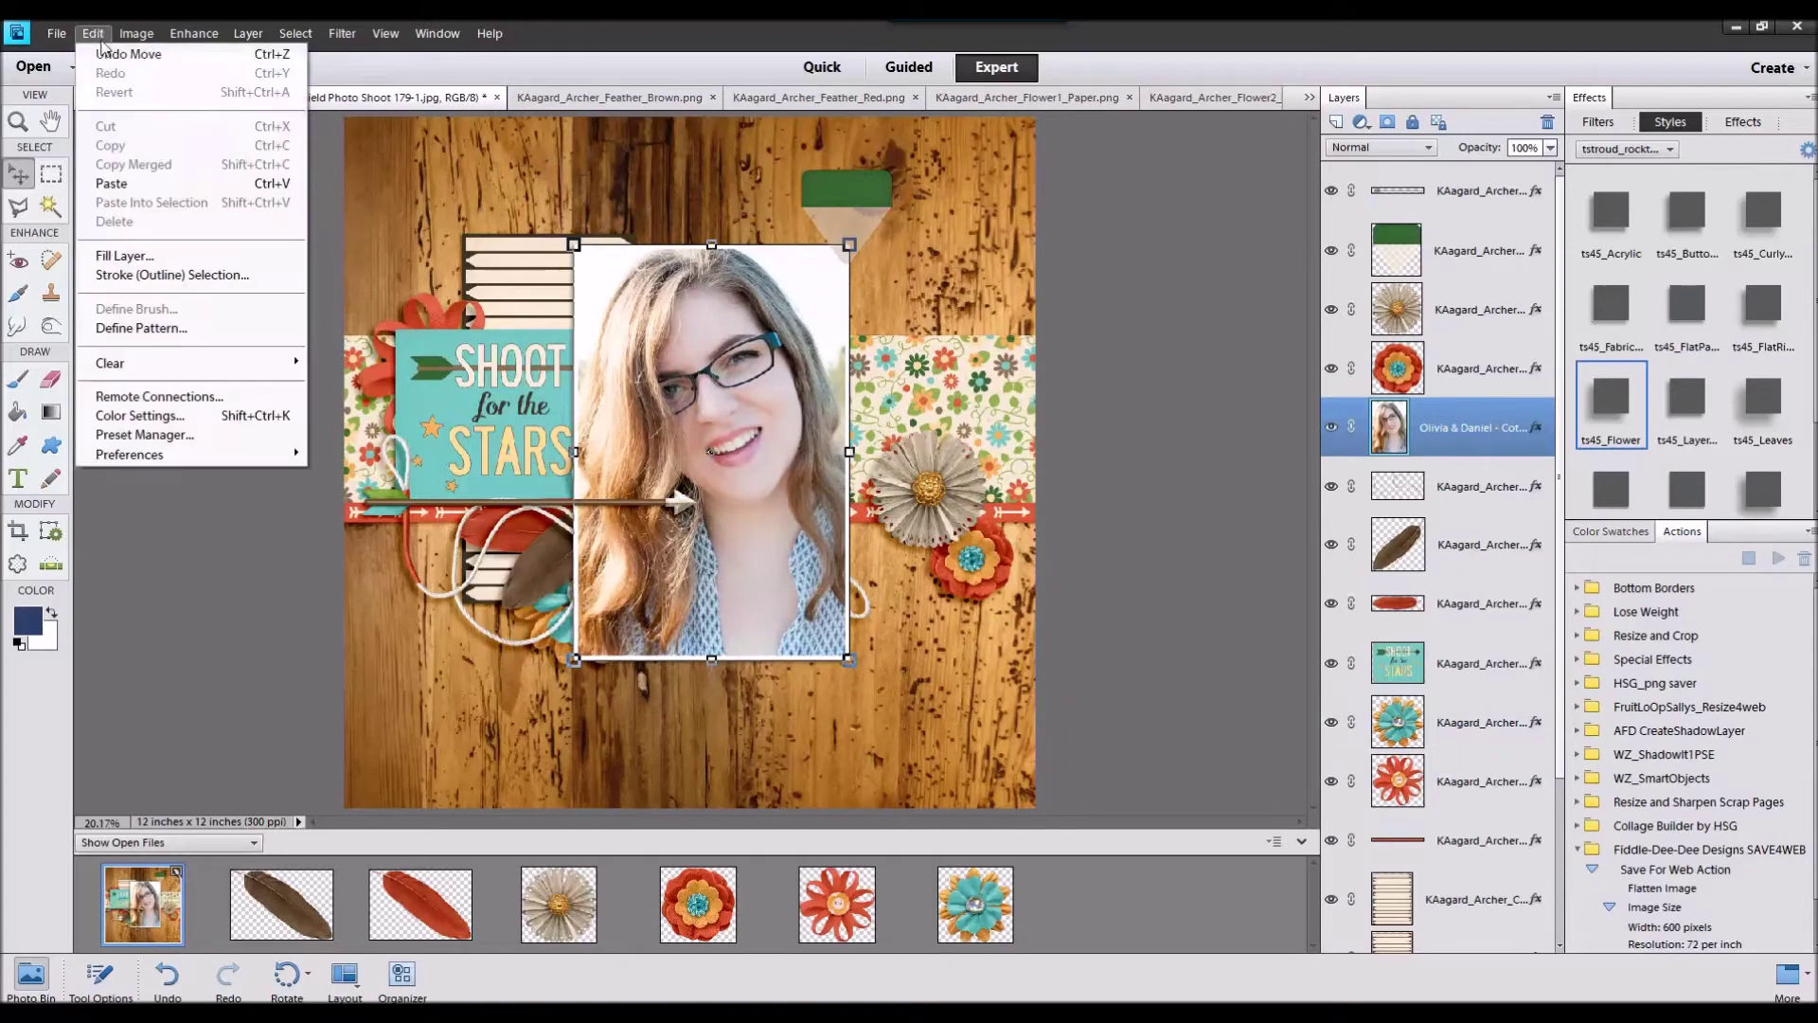
click(128, 54)
Step: Move the teal paper flower beside the brown feather so it tucks behind the photo's lower-left edge
click(564, 615)
drag(573, 638, 613, 606)
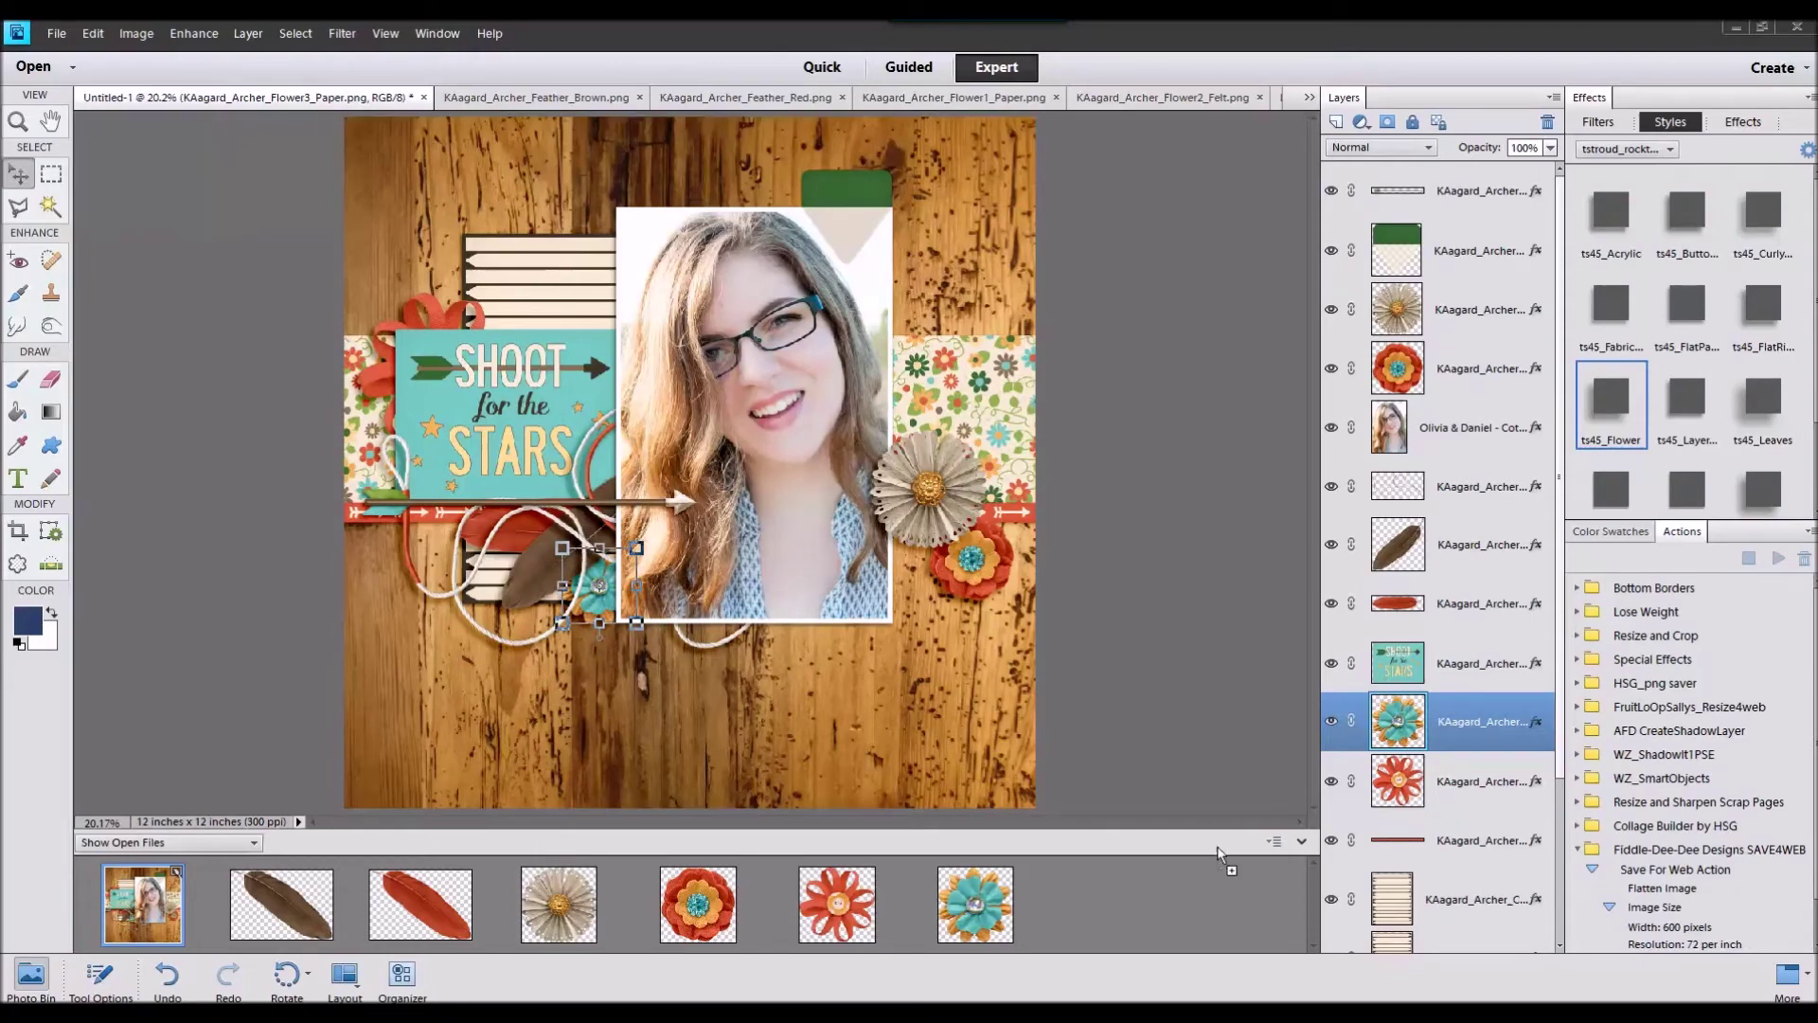
Step: Open the green gingham flower image and close the feather and other flower files
drag(1218, 849, 1189, 880)
right_click(989, 918)
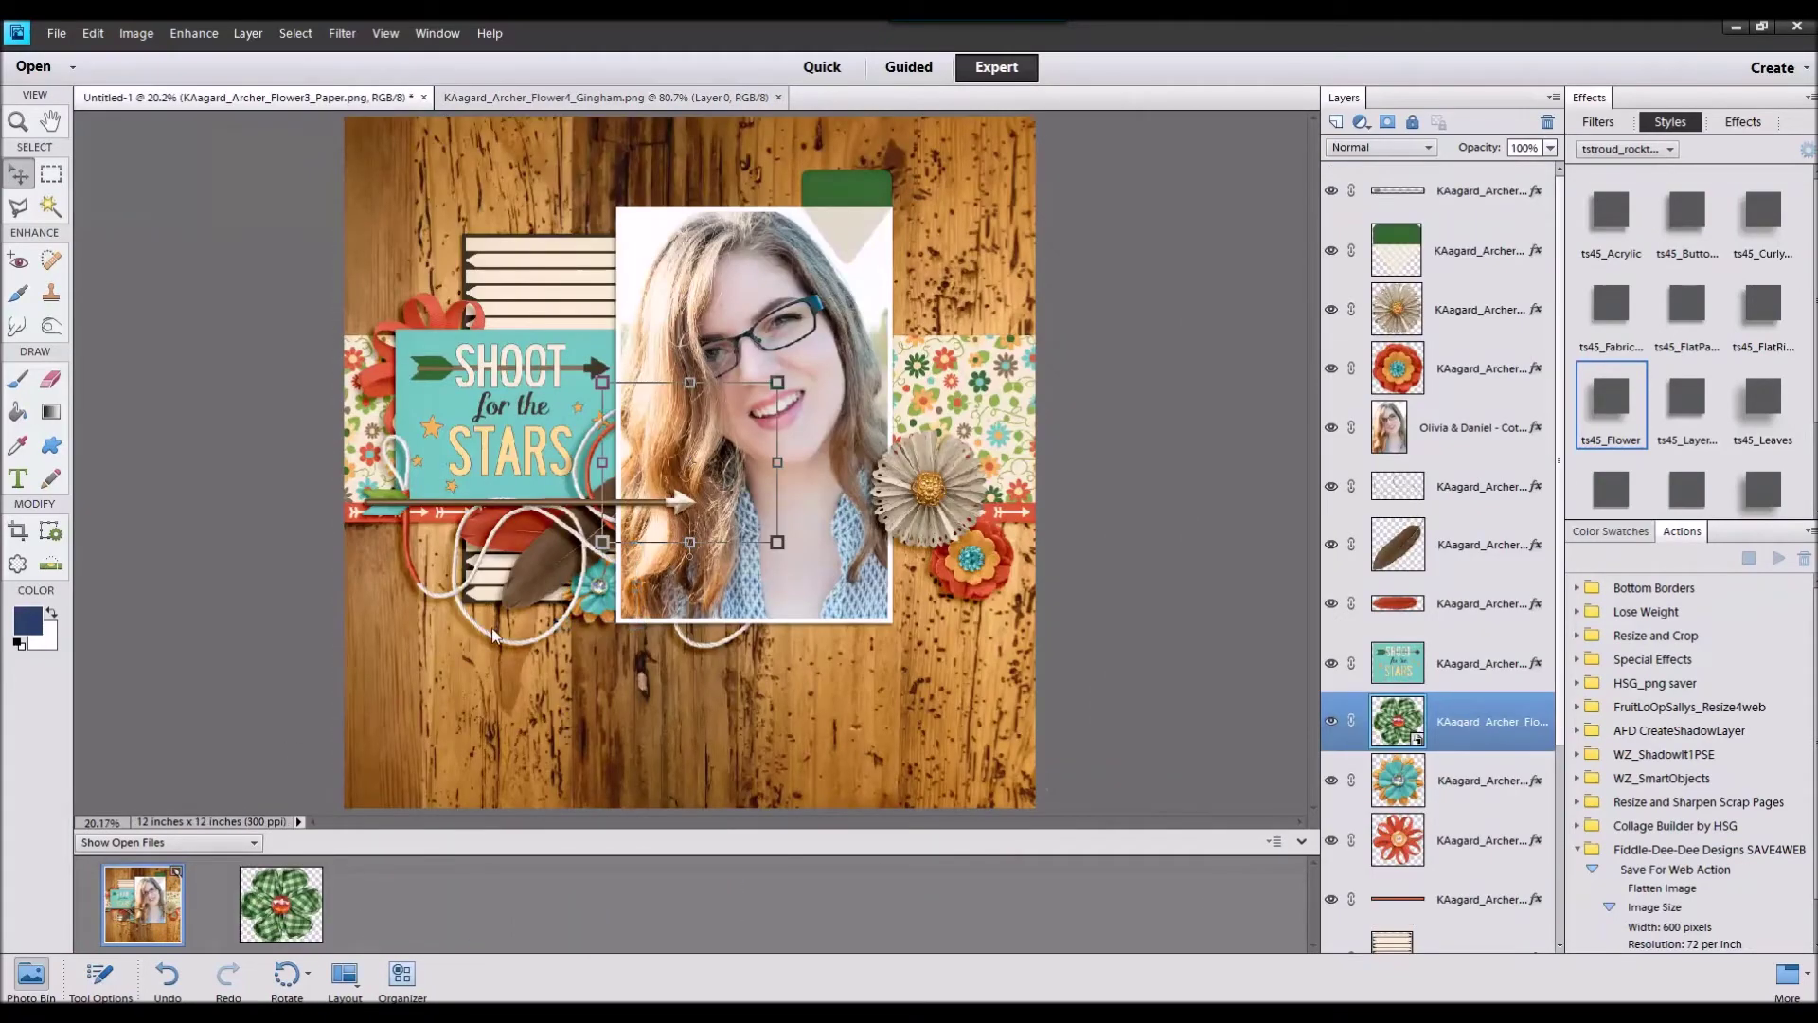
Step: Shrink the green gingham flower, rotate it slightly and tuck it behind the tan paper flower's right side
drag(771, 387, 878, 597)
drag(845, 662, 999, 523)
drag(1041, 458, 1038, 458)
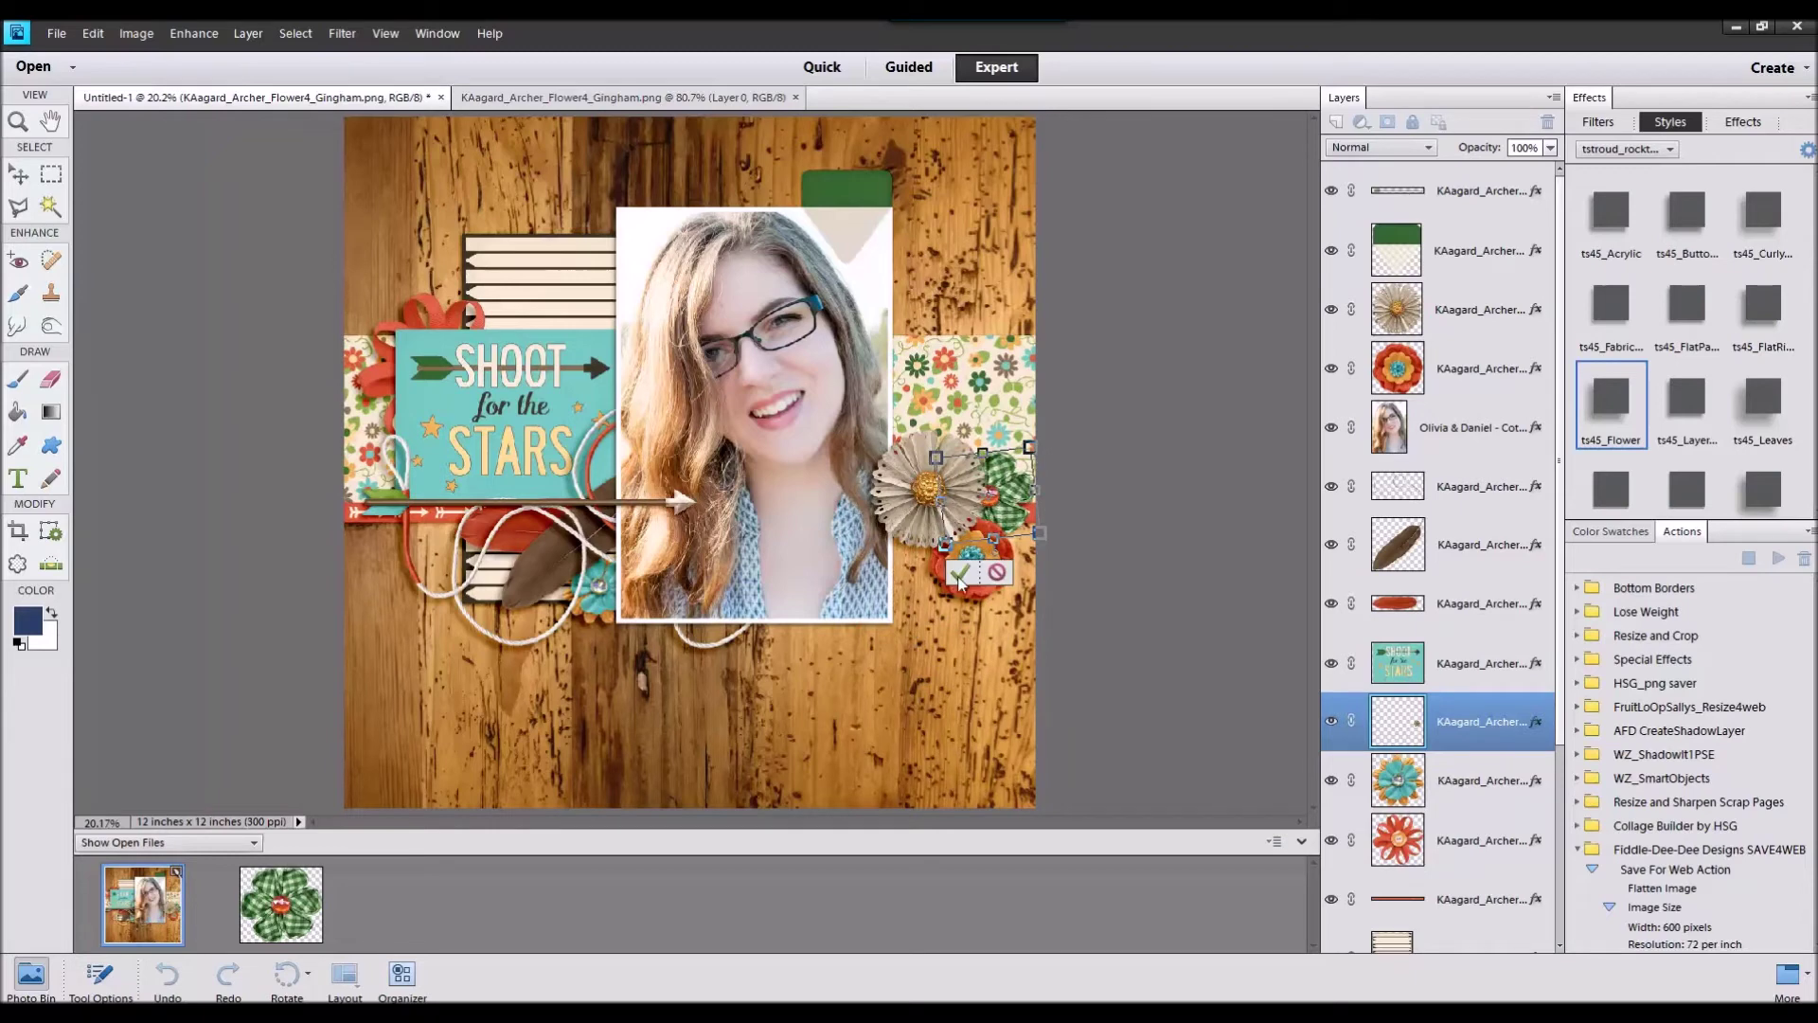
key(Return)
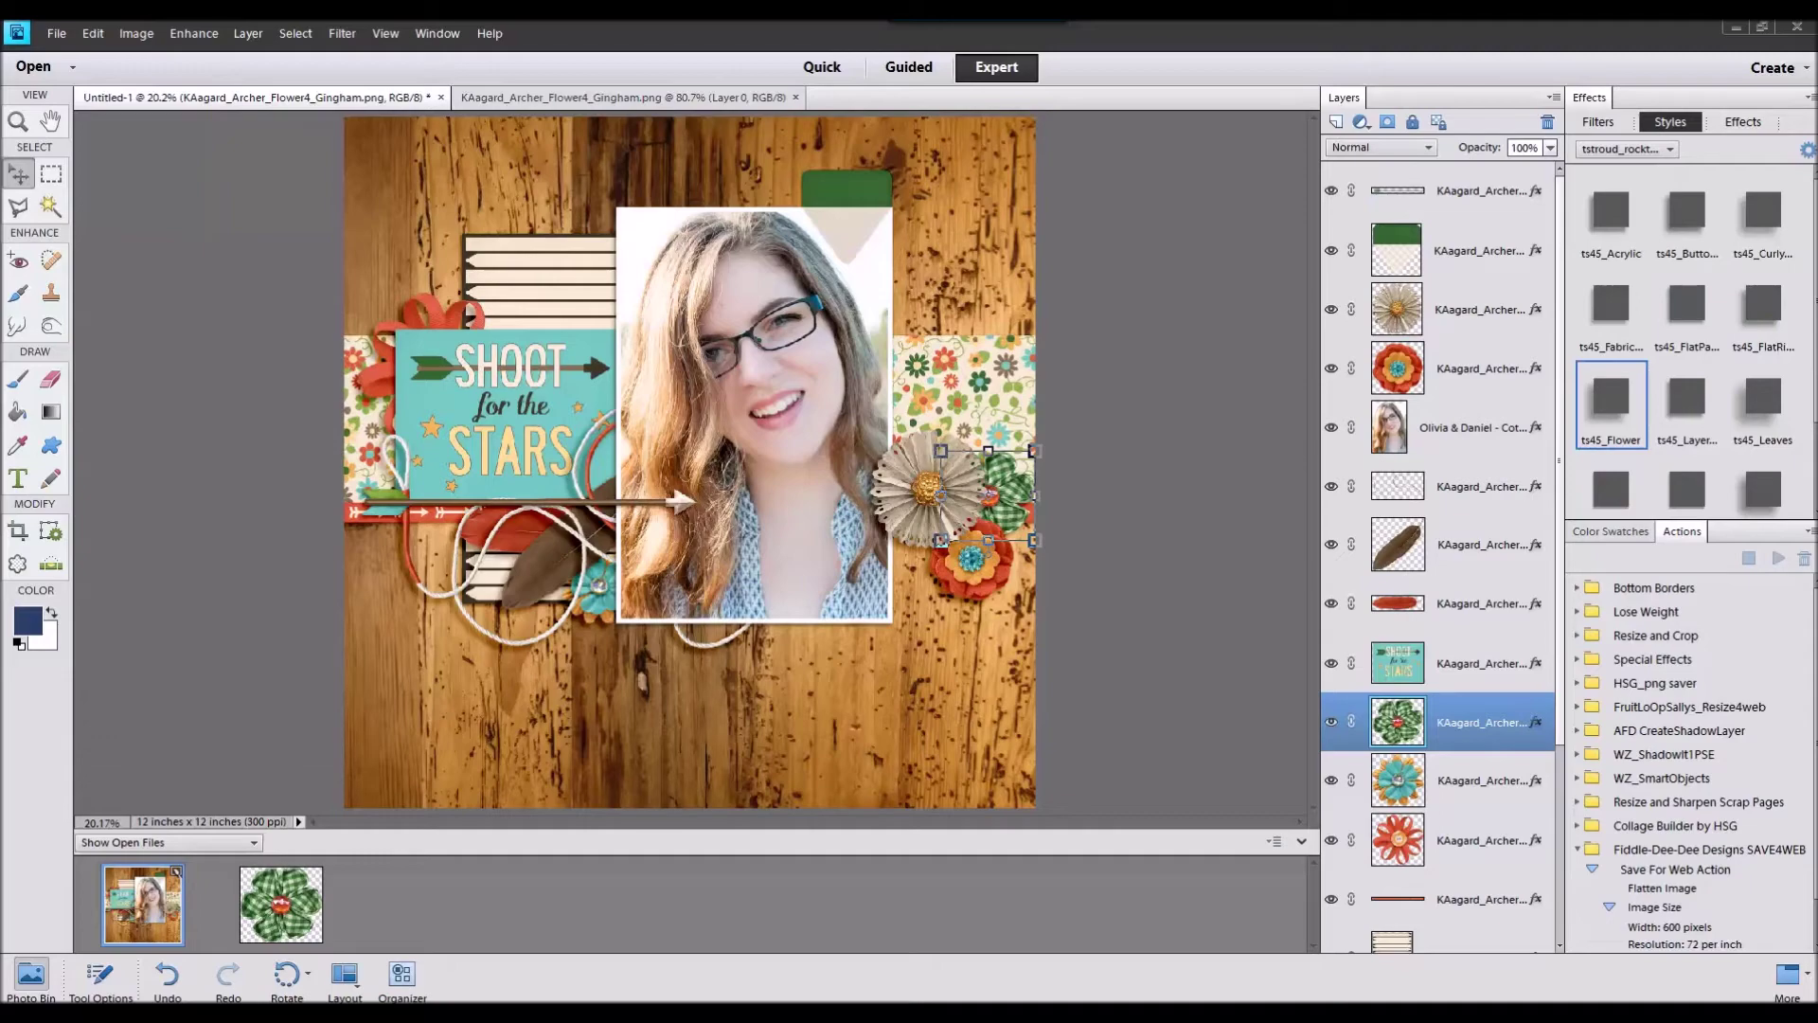
Step: Add the paper frame beneath the teal card layer and position it behind the photo's upper part
double_click(142, 904)
drag(419, 904, 597, 486)
drag(598, 624, 665, 527)
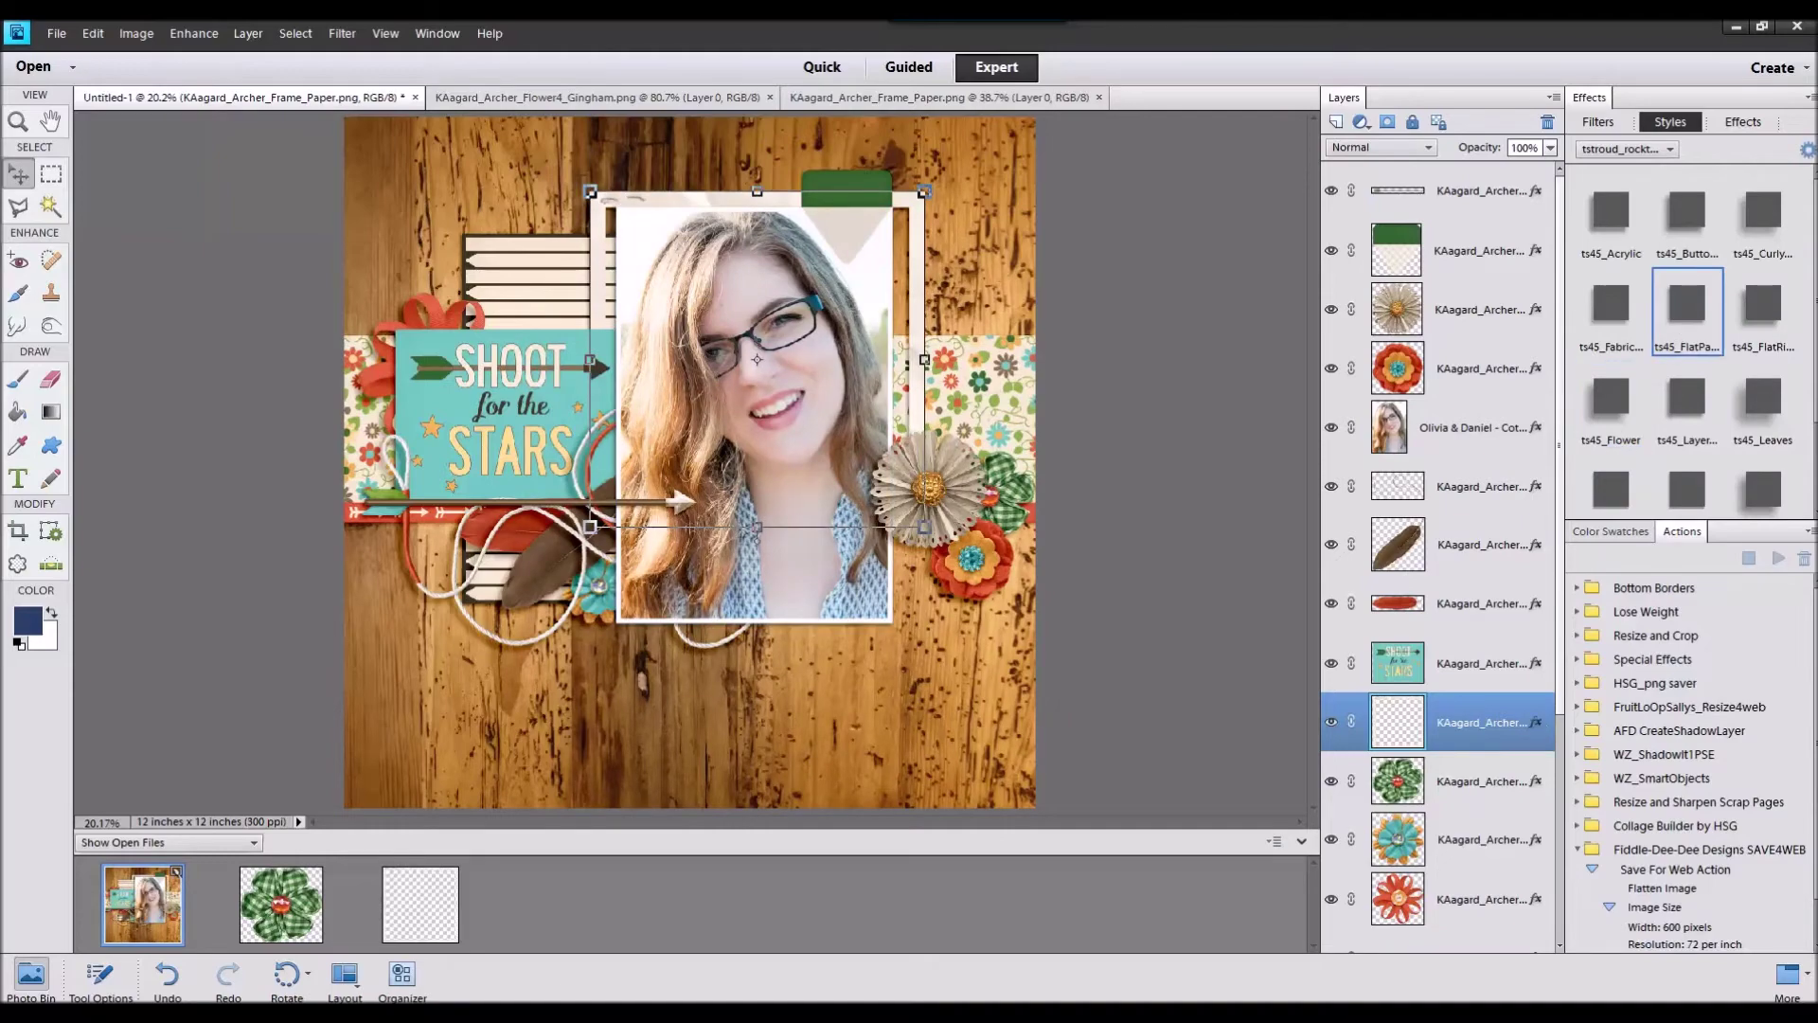
Step: Add the pennant banner above the frame layer, shrink it below the photo's lower-left corner, and apply the ts45_Leaves shadow style
click(1137, 822)
double_click(112, 897)
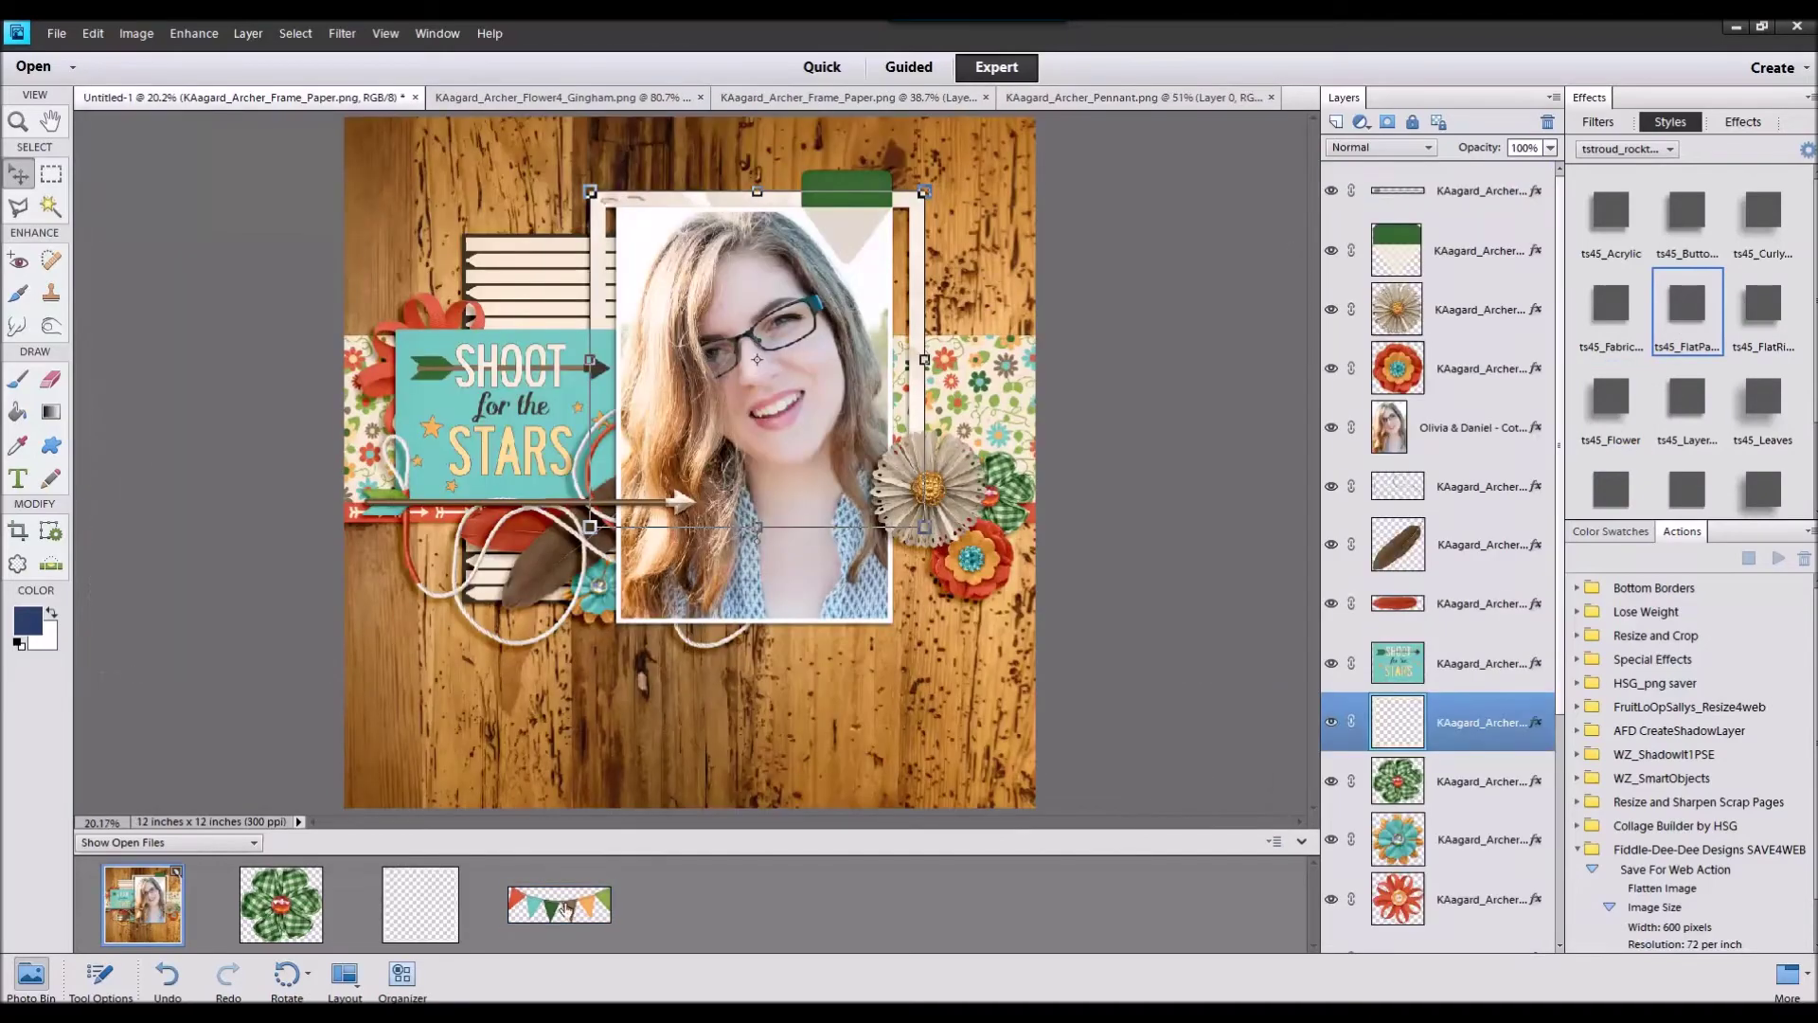
drag(559, 904, 819, 444)
drag(910, 405, 812, 624)
drag(703, 672, 644, 652)
click(662, 738)
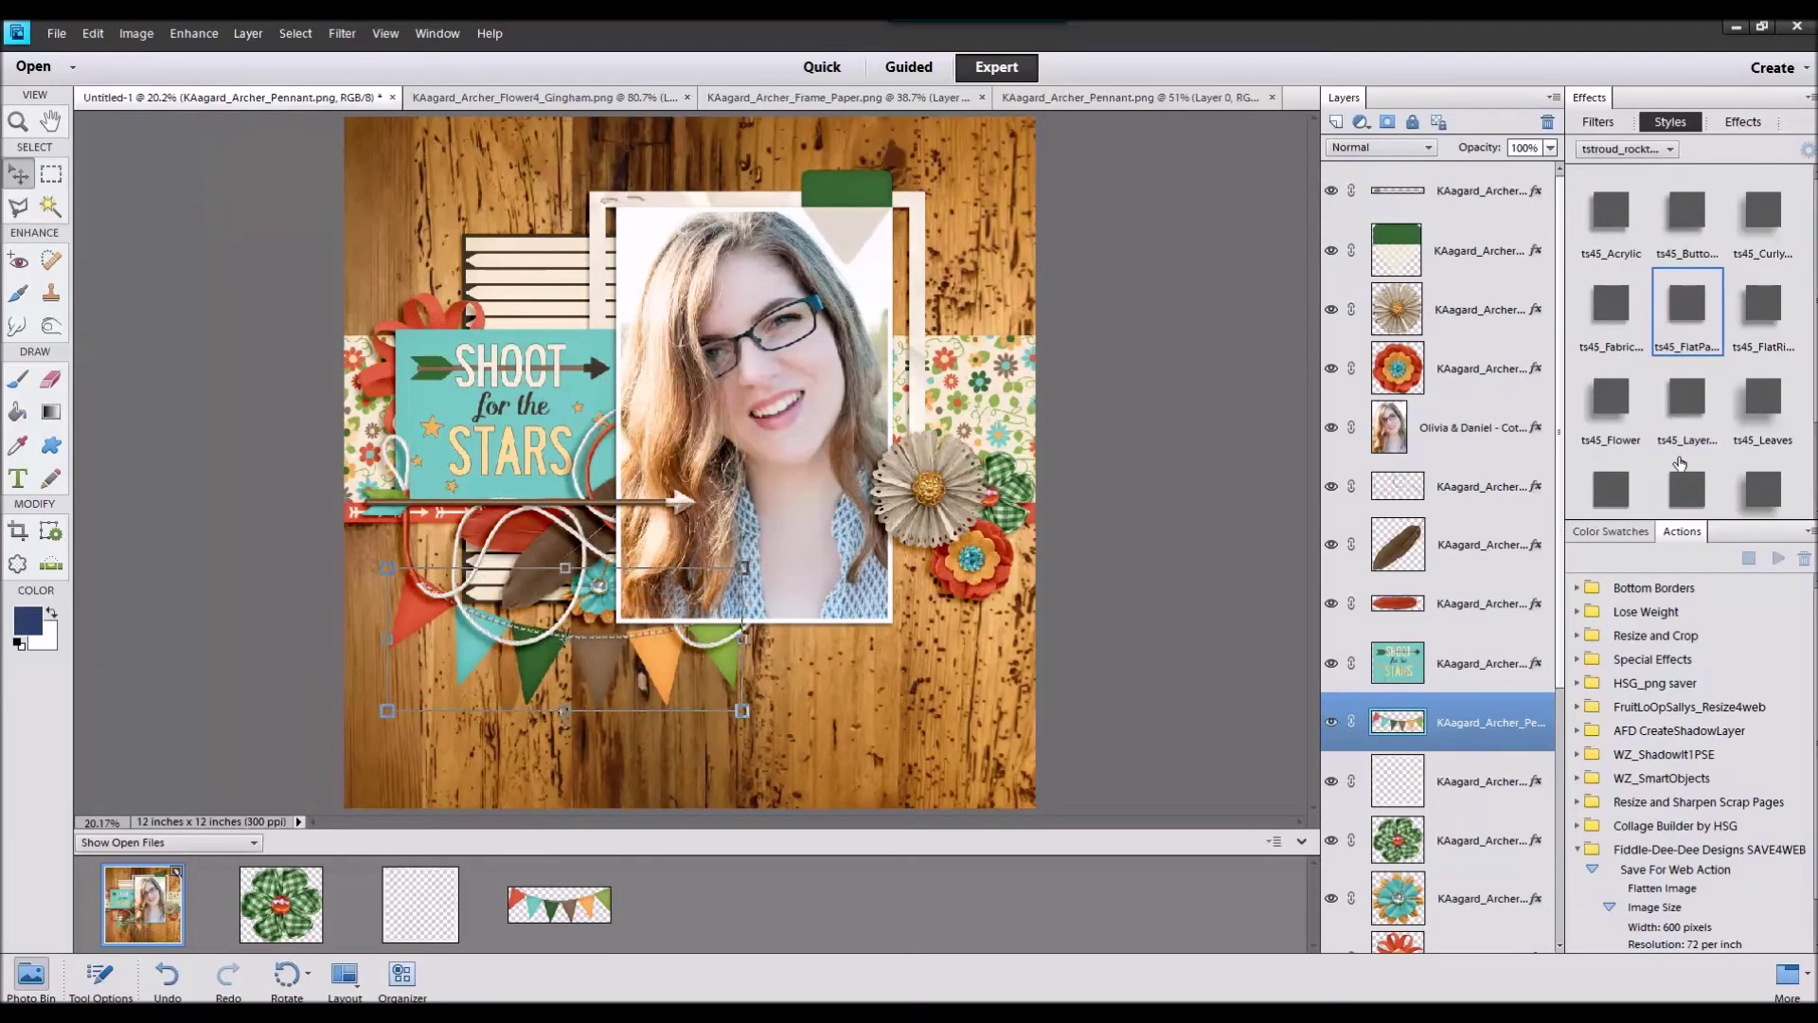
click(1754, 378)
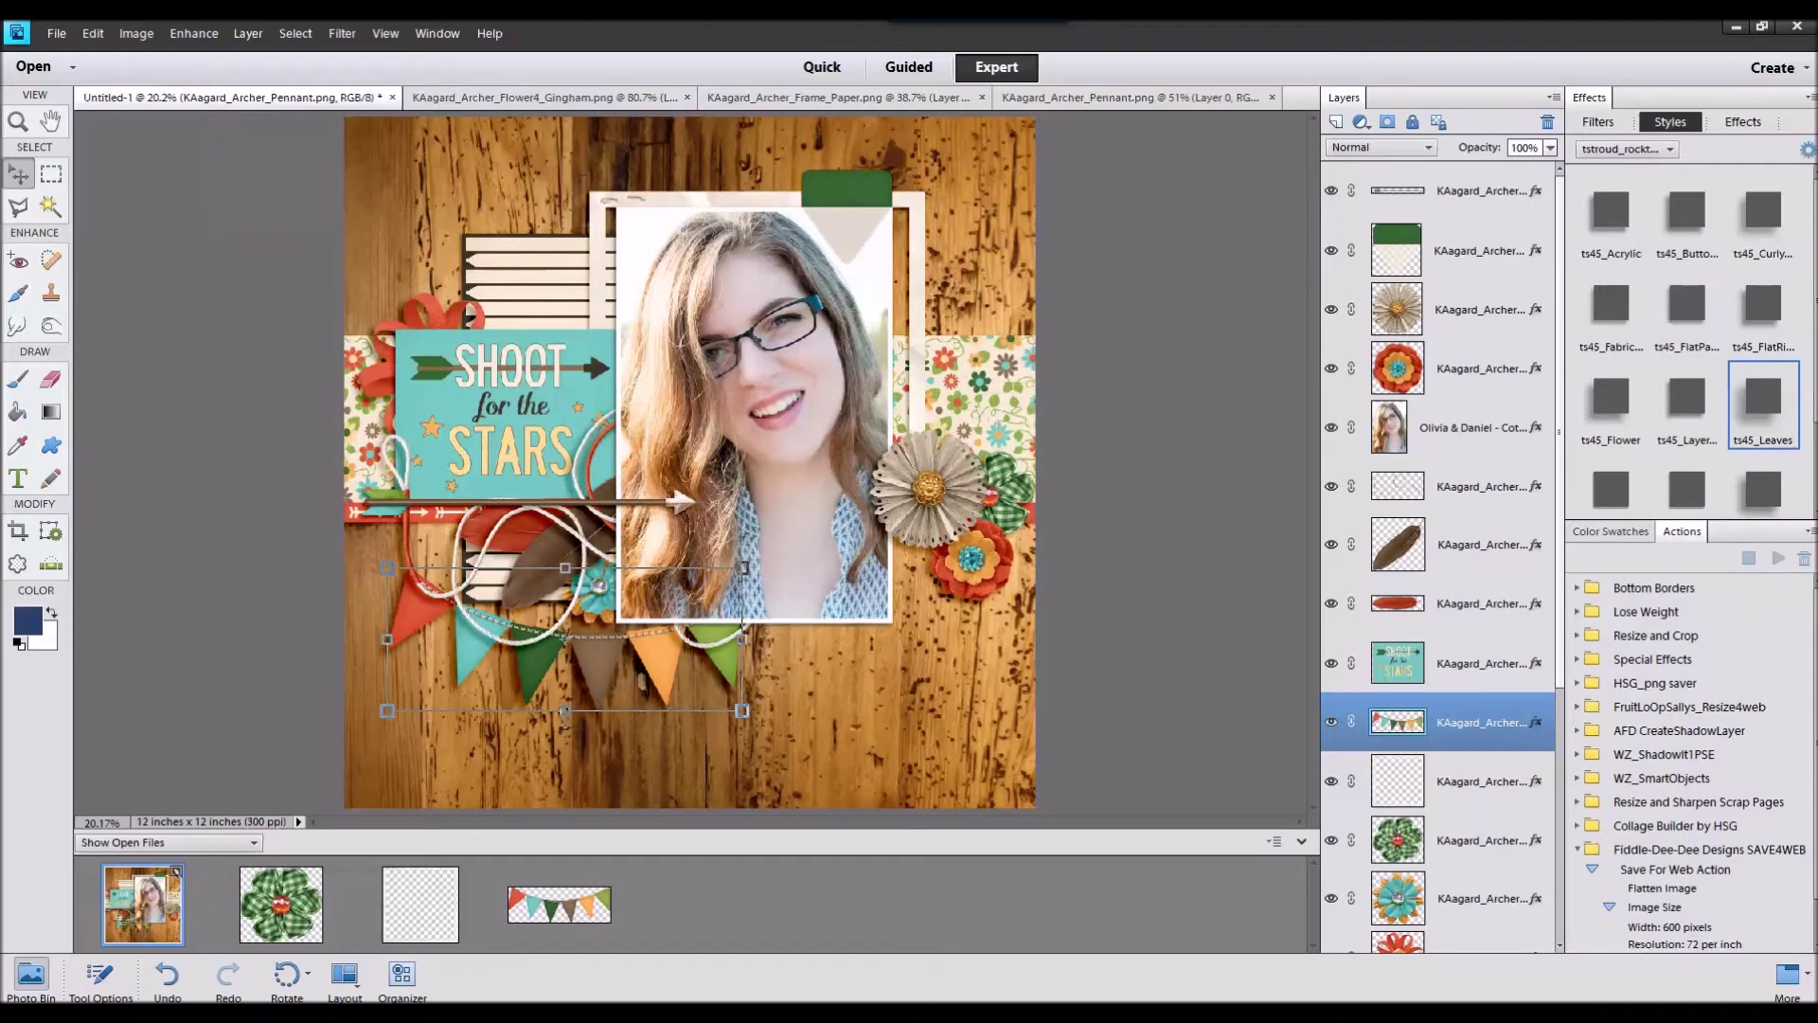
Step: Open the two leaf images, then close the gingham flower, frame, pennant and Leaves1 files
drag(1237, 904, 1231, 907)
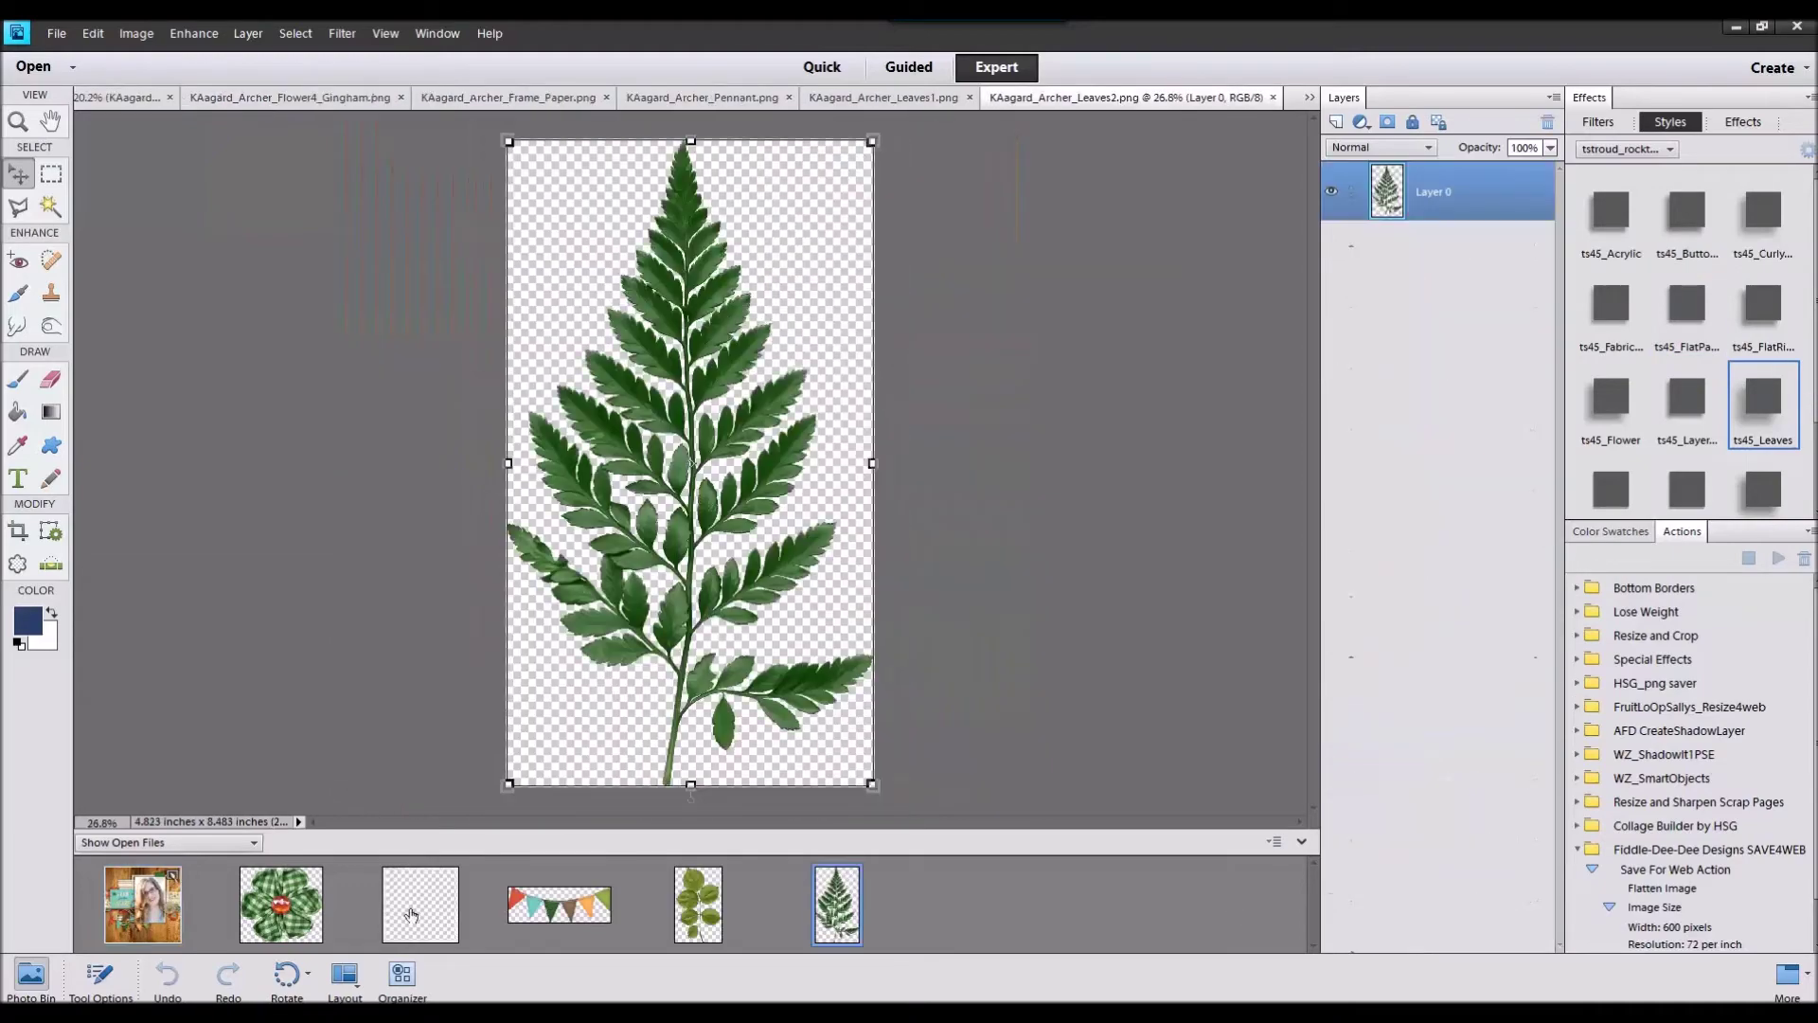
click(281, 904)
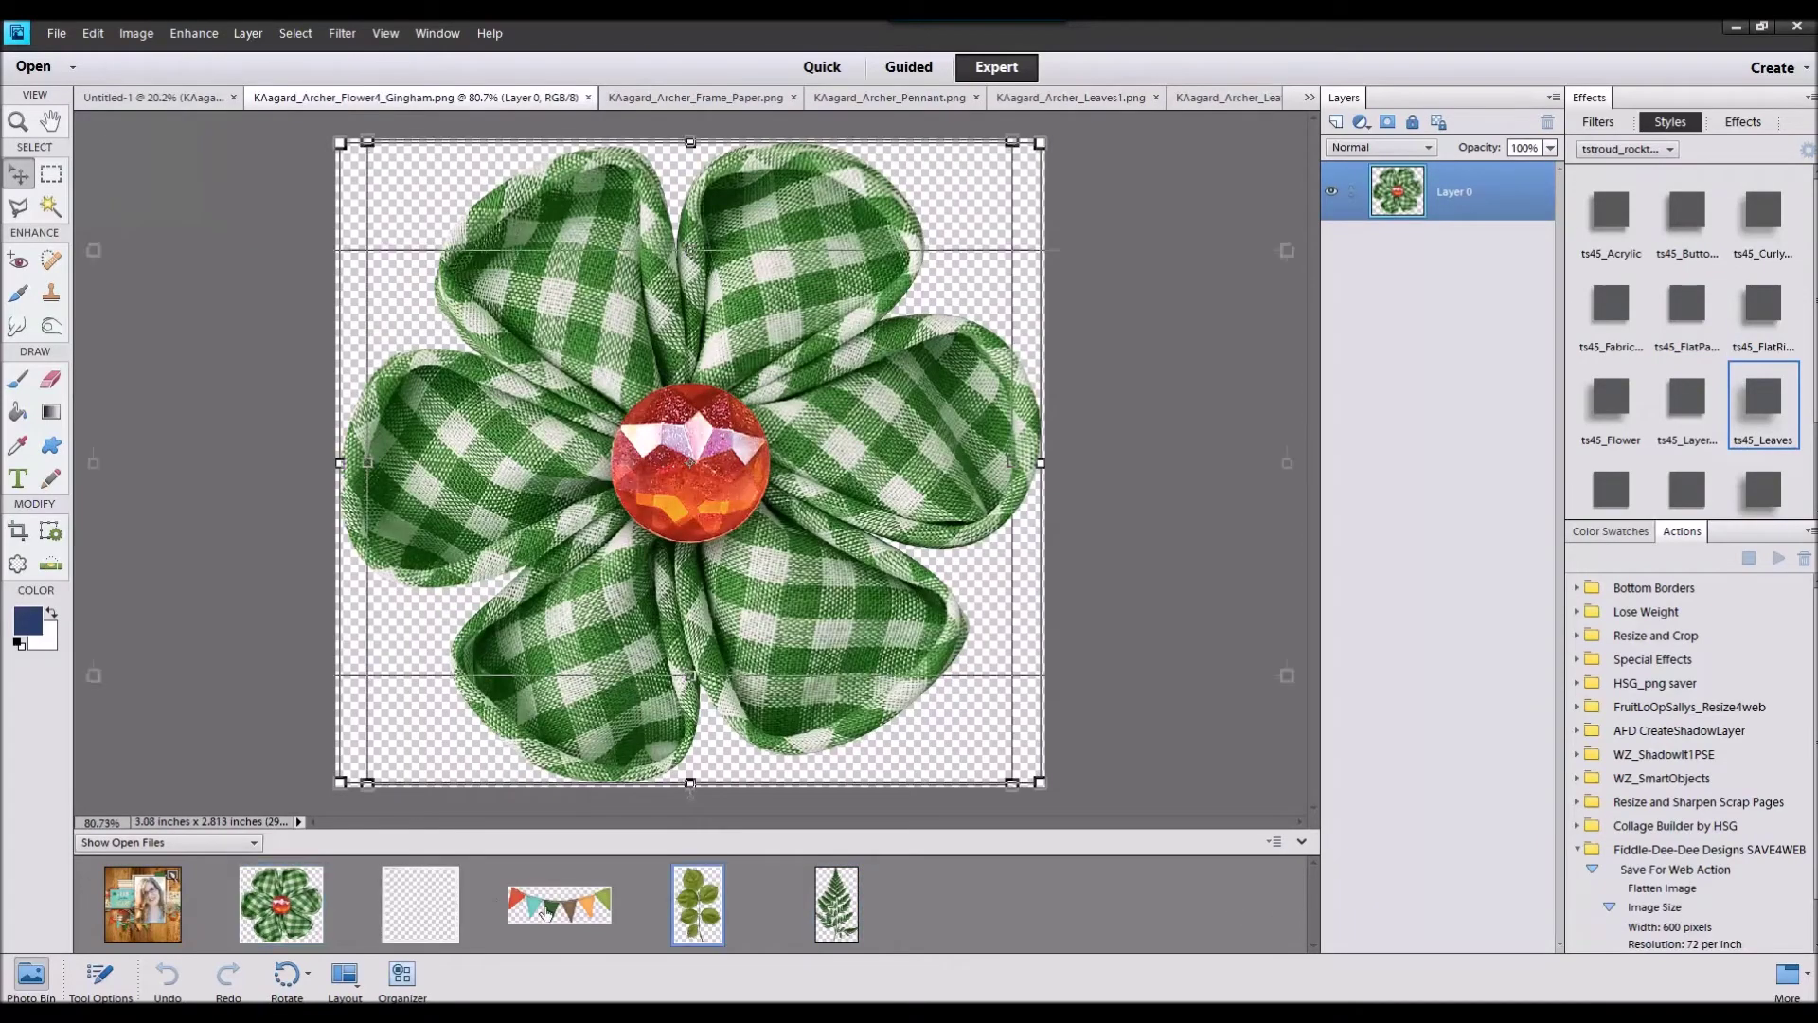
shift+click(697, 905)
right_click(330, 905)
click(376, 646)
Step: Add the fern leaf to the page between the red ribbon flower and red arrow strip layers
click(142, 905)
key(alt+bracketleft)
key(alt+bracketleft)
key(alt+bracketleft)
key(alt+bracketleft)
key(alt+bracketleft)
drag(301, 931, 643, 556)
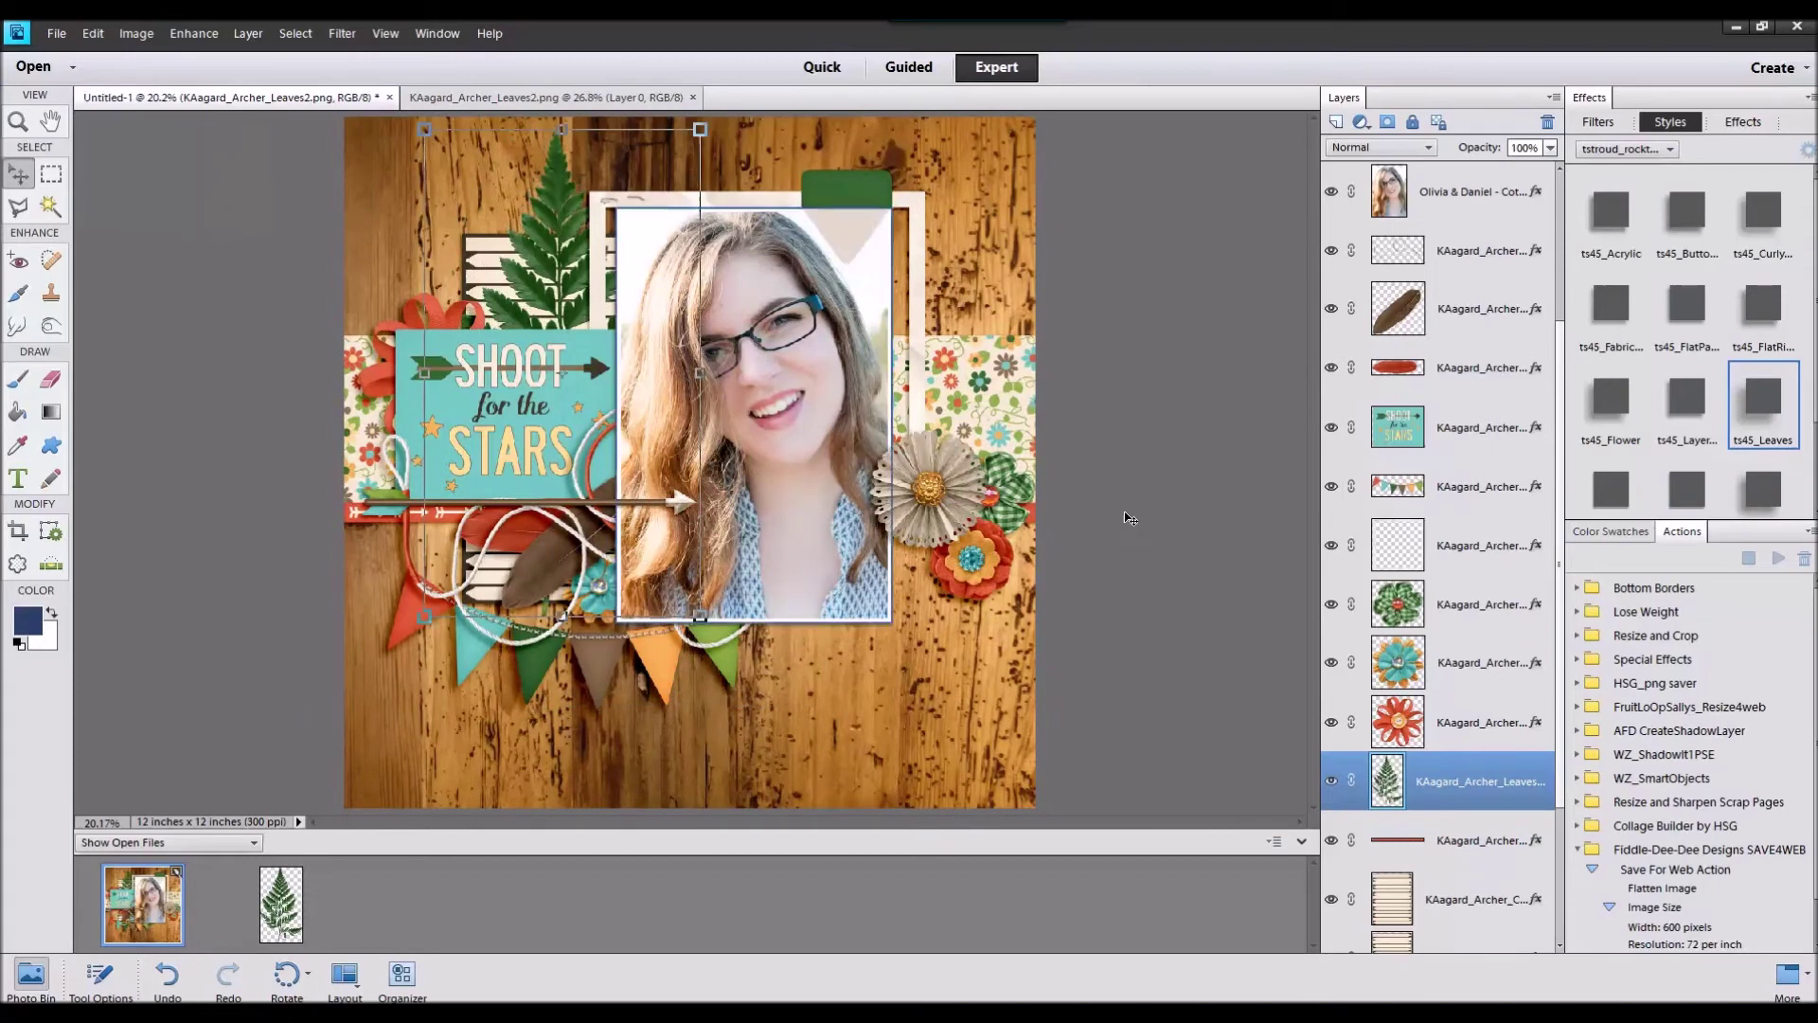
Step: Apply the ts45_Leaves shadow style to the fern, then shrink and rotate it behind the red ribbon flower
double_click(1763, 413)
drag(699, 132, 486, 301)
click(475, 565)
Step: Add the round-leaf sprig above the fern layer, then shrink, rotate and tuck it behind the teal card's upper-left corner
double_click(164, 909)
drag(424, 907, 653, 445)
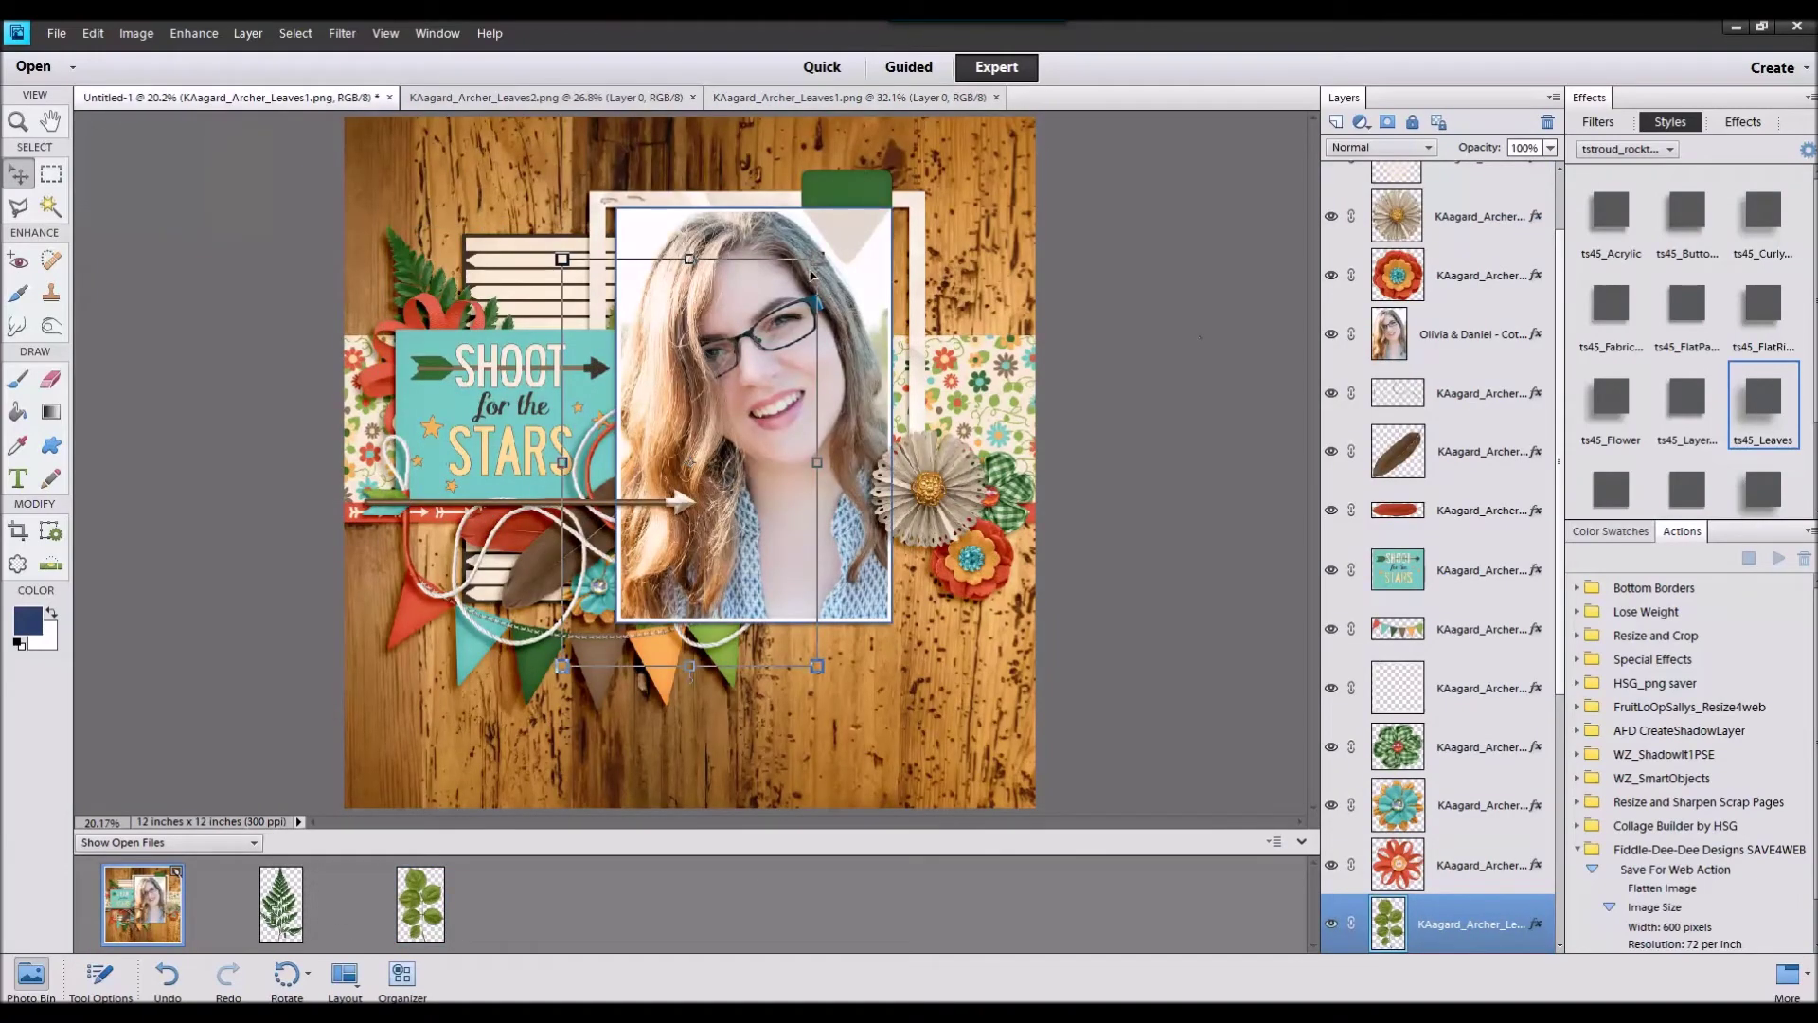
drag(817, 259, 745, 374)
drag(693, 454, 524, 319)
drag(615, 207, 500, 316)
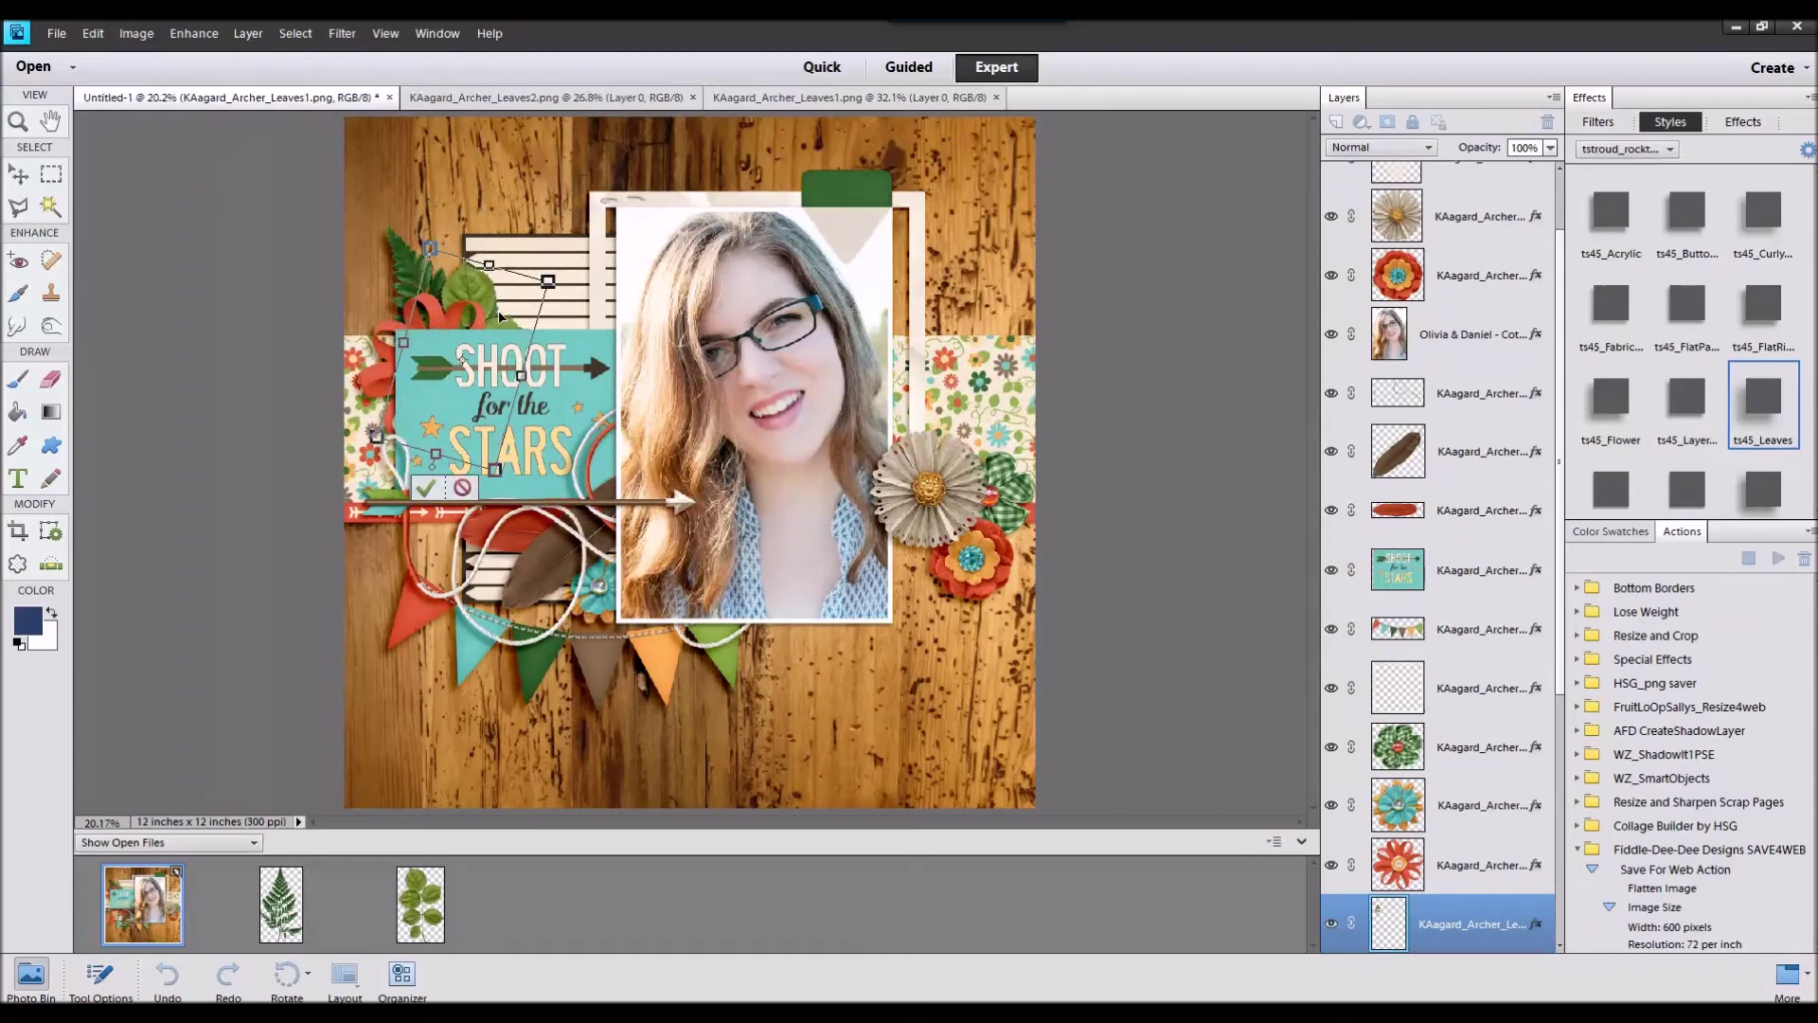
click(426, 488)
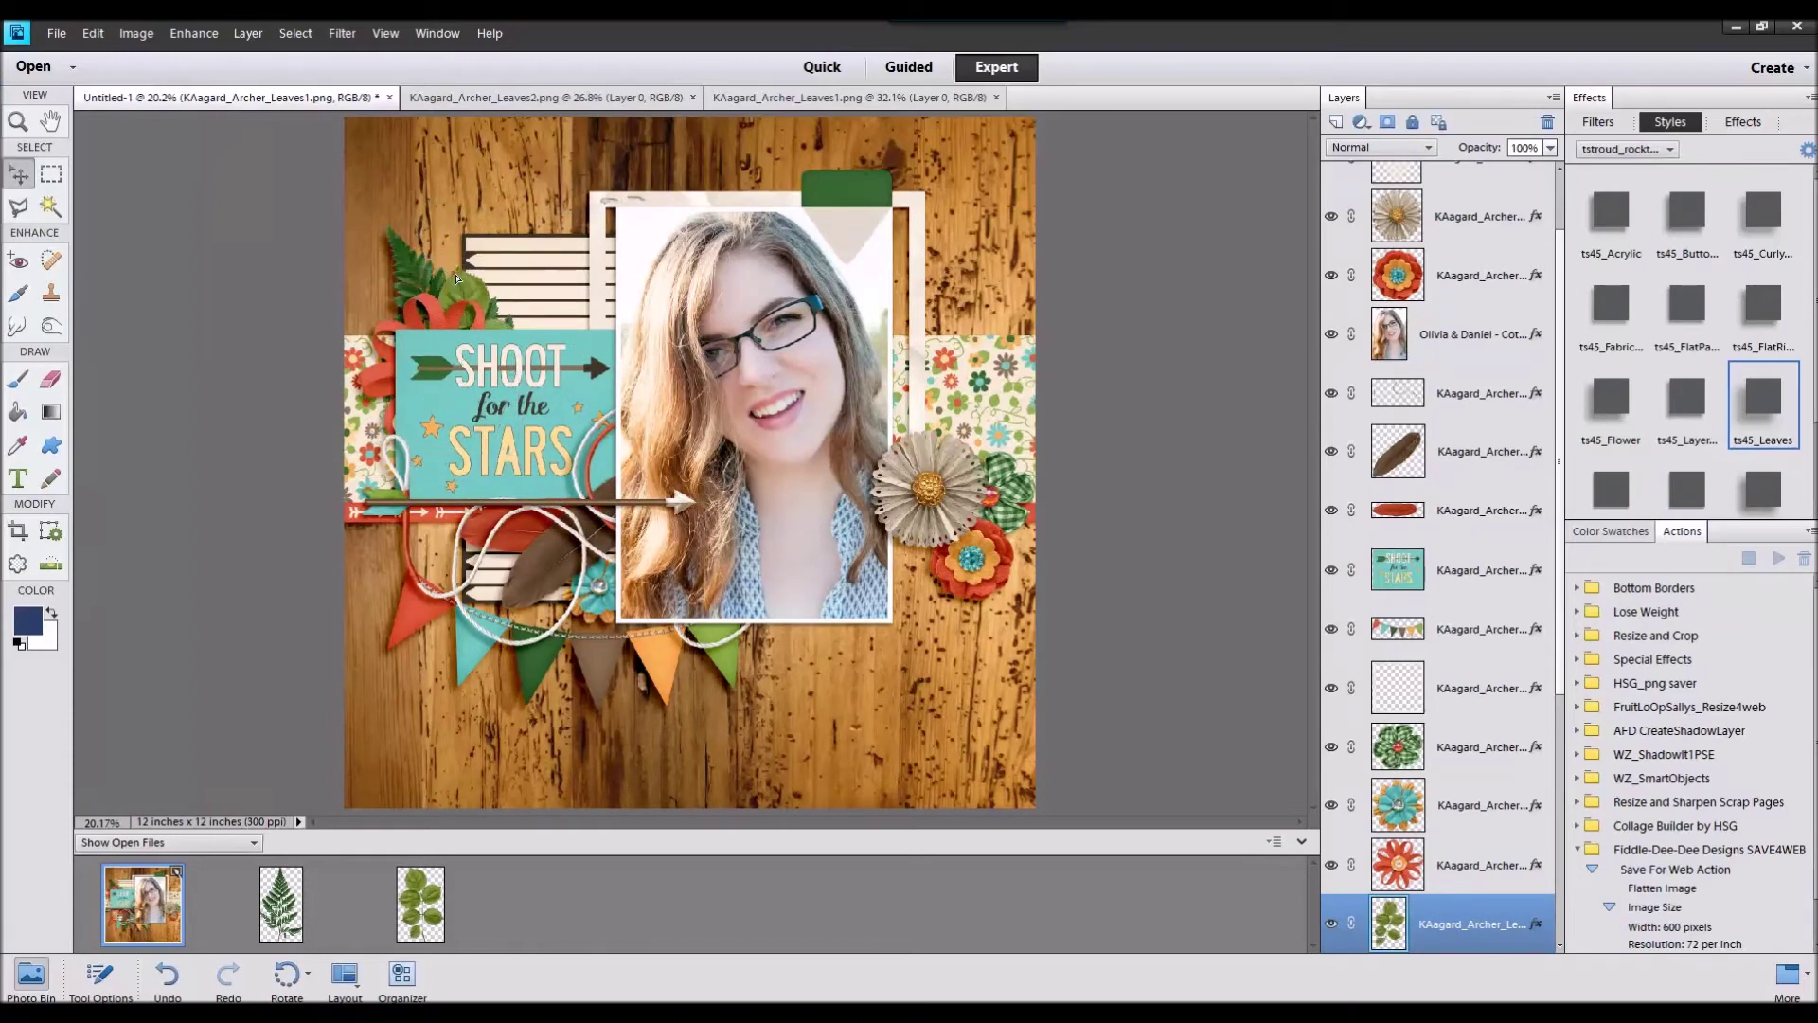
Step: Duplicate the fern and round-leaf sprig together, then rotate and position the copies behind the teal card's lower-left area
scroll(1454, 894, down, 2)
shift+click(1454, 880)
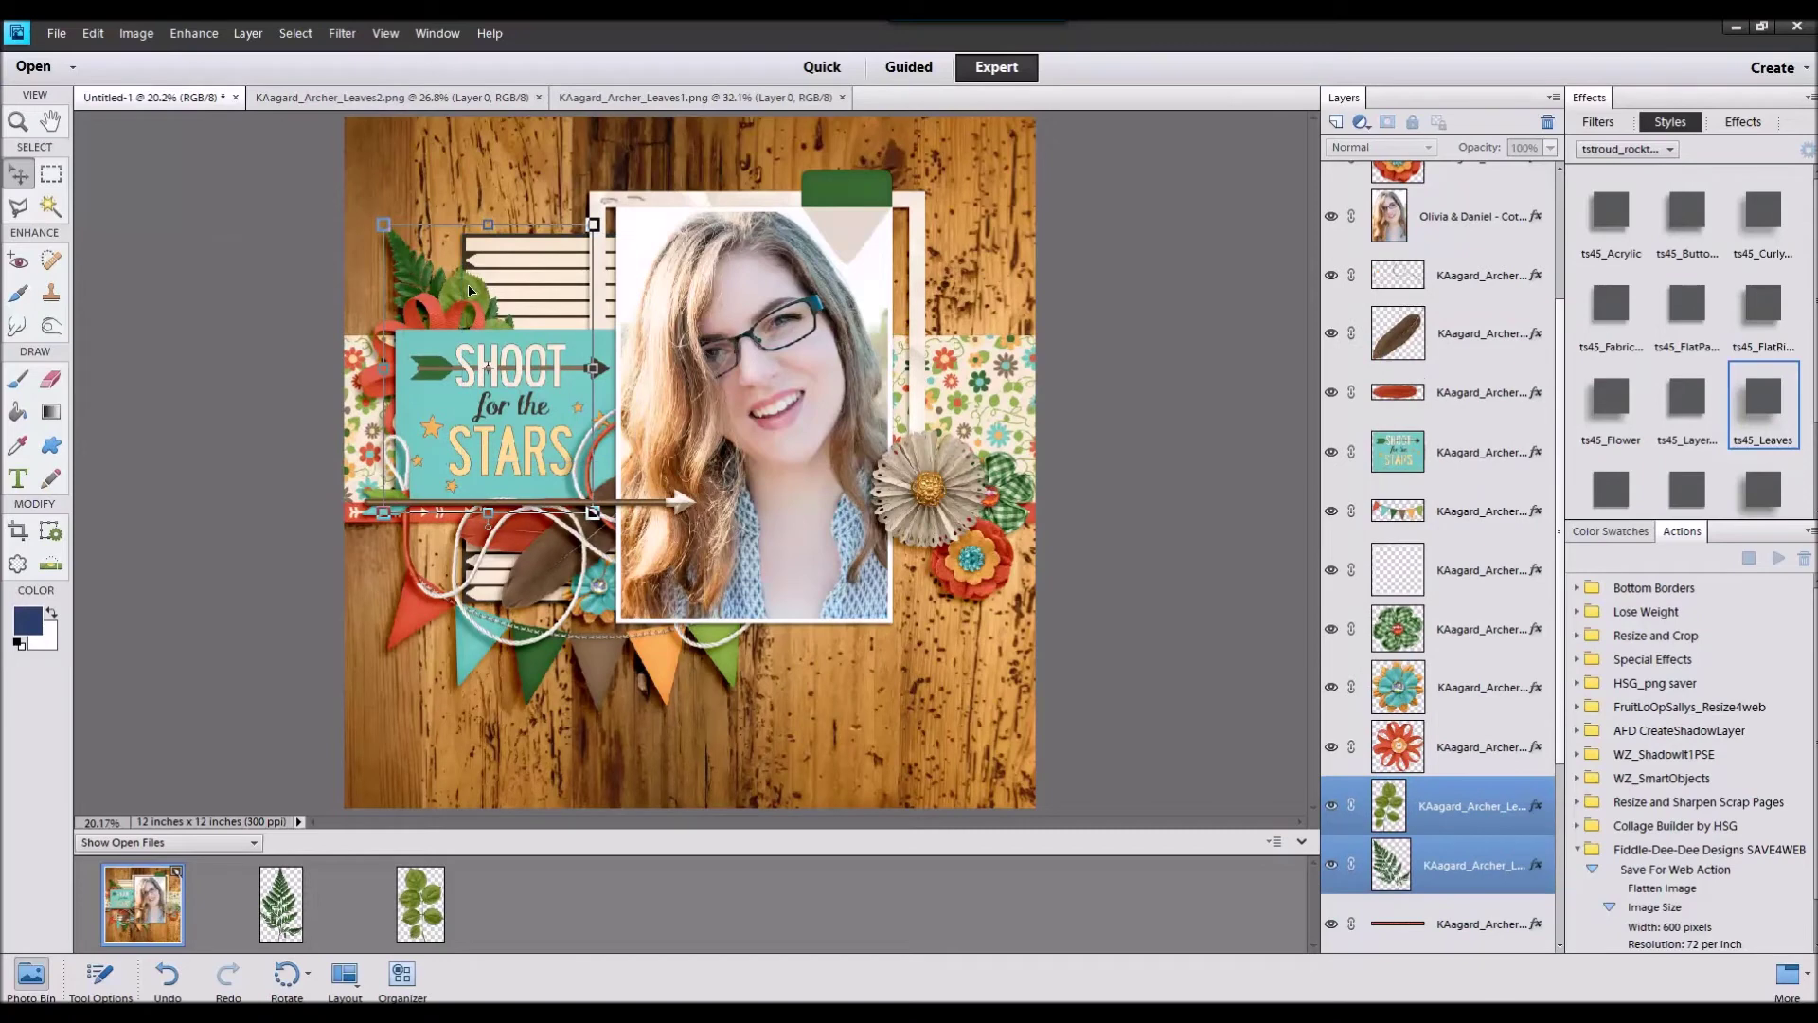
drag(468, 290, 438, 393)
drag(568, 329, 541, 313)
drag(501, 426, 709, 454)
click(405, 630)
Step: Make another copy of both leaves, then rotate and place it behind the flower cluster at the photo's lower-right side
drag(729, 338, 743, 521)
key(Escape)
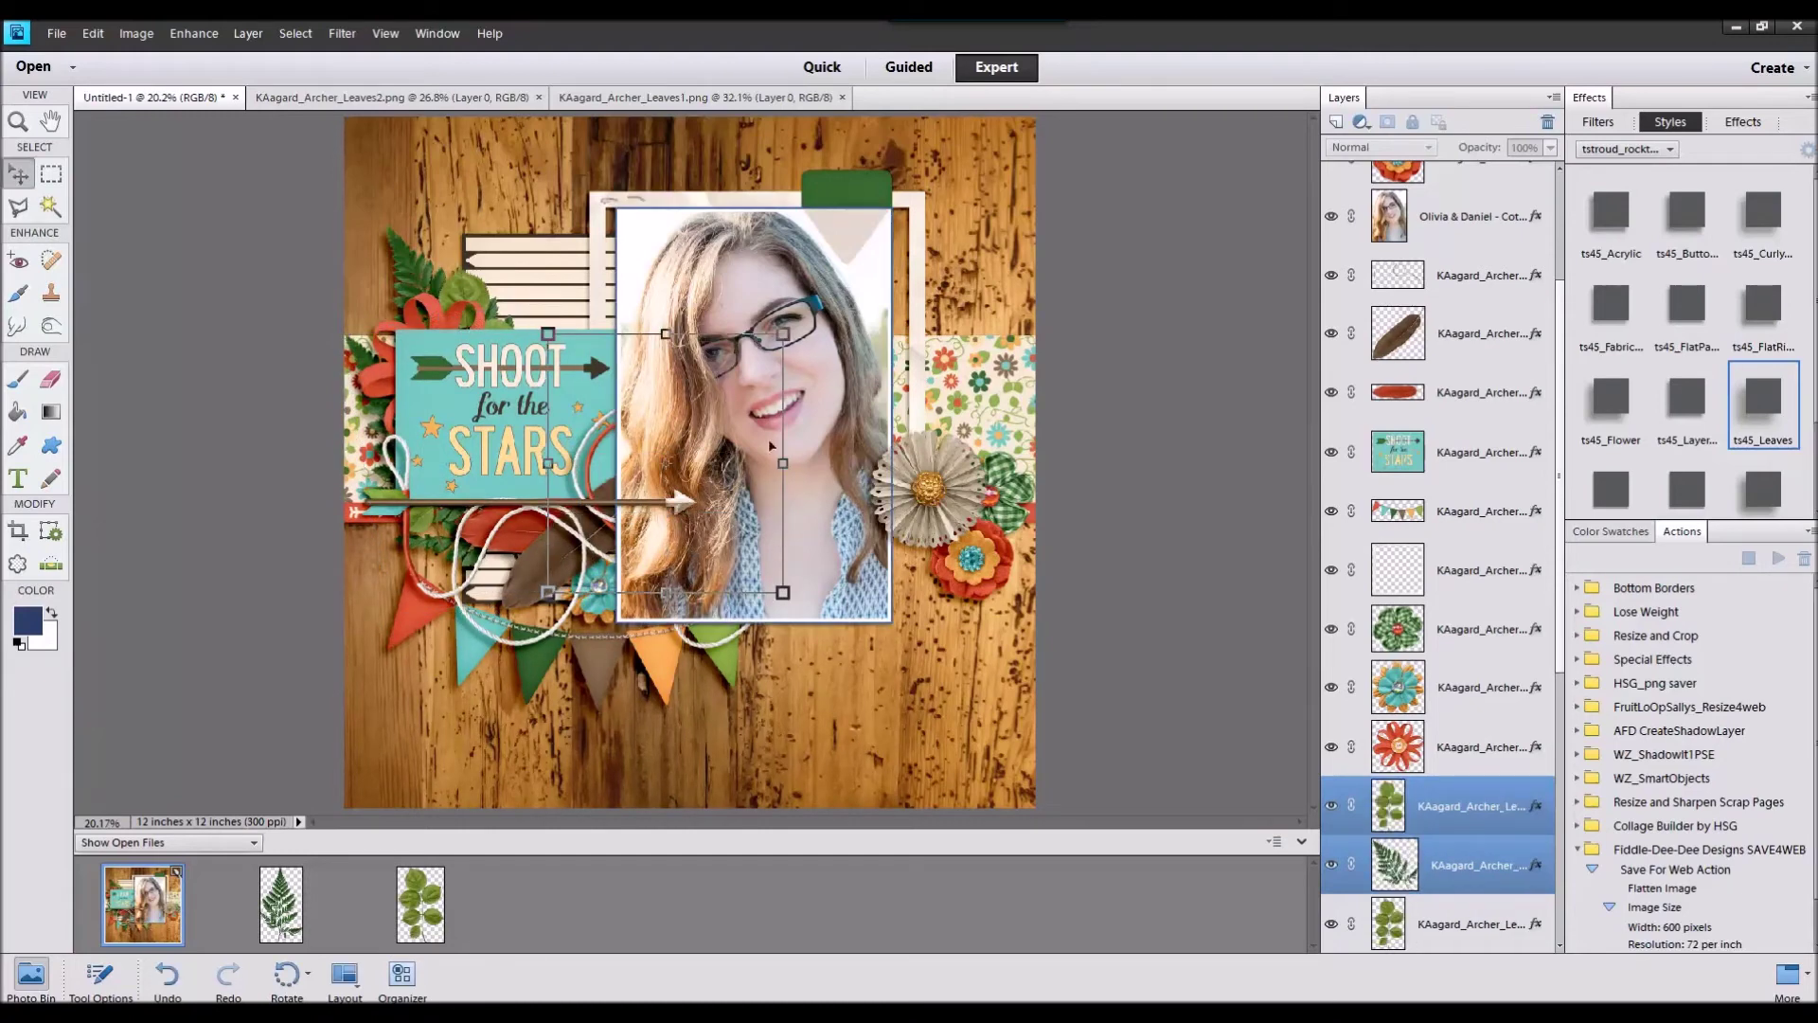
drag(791, 327, 697, 602)
drag(702, 455, 961, 547)
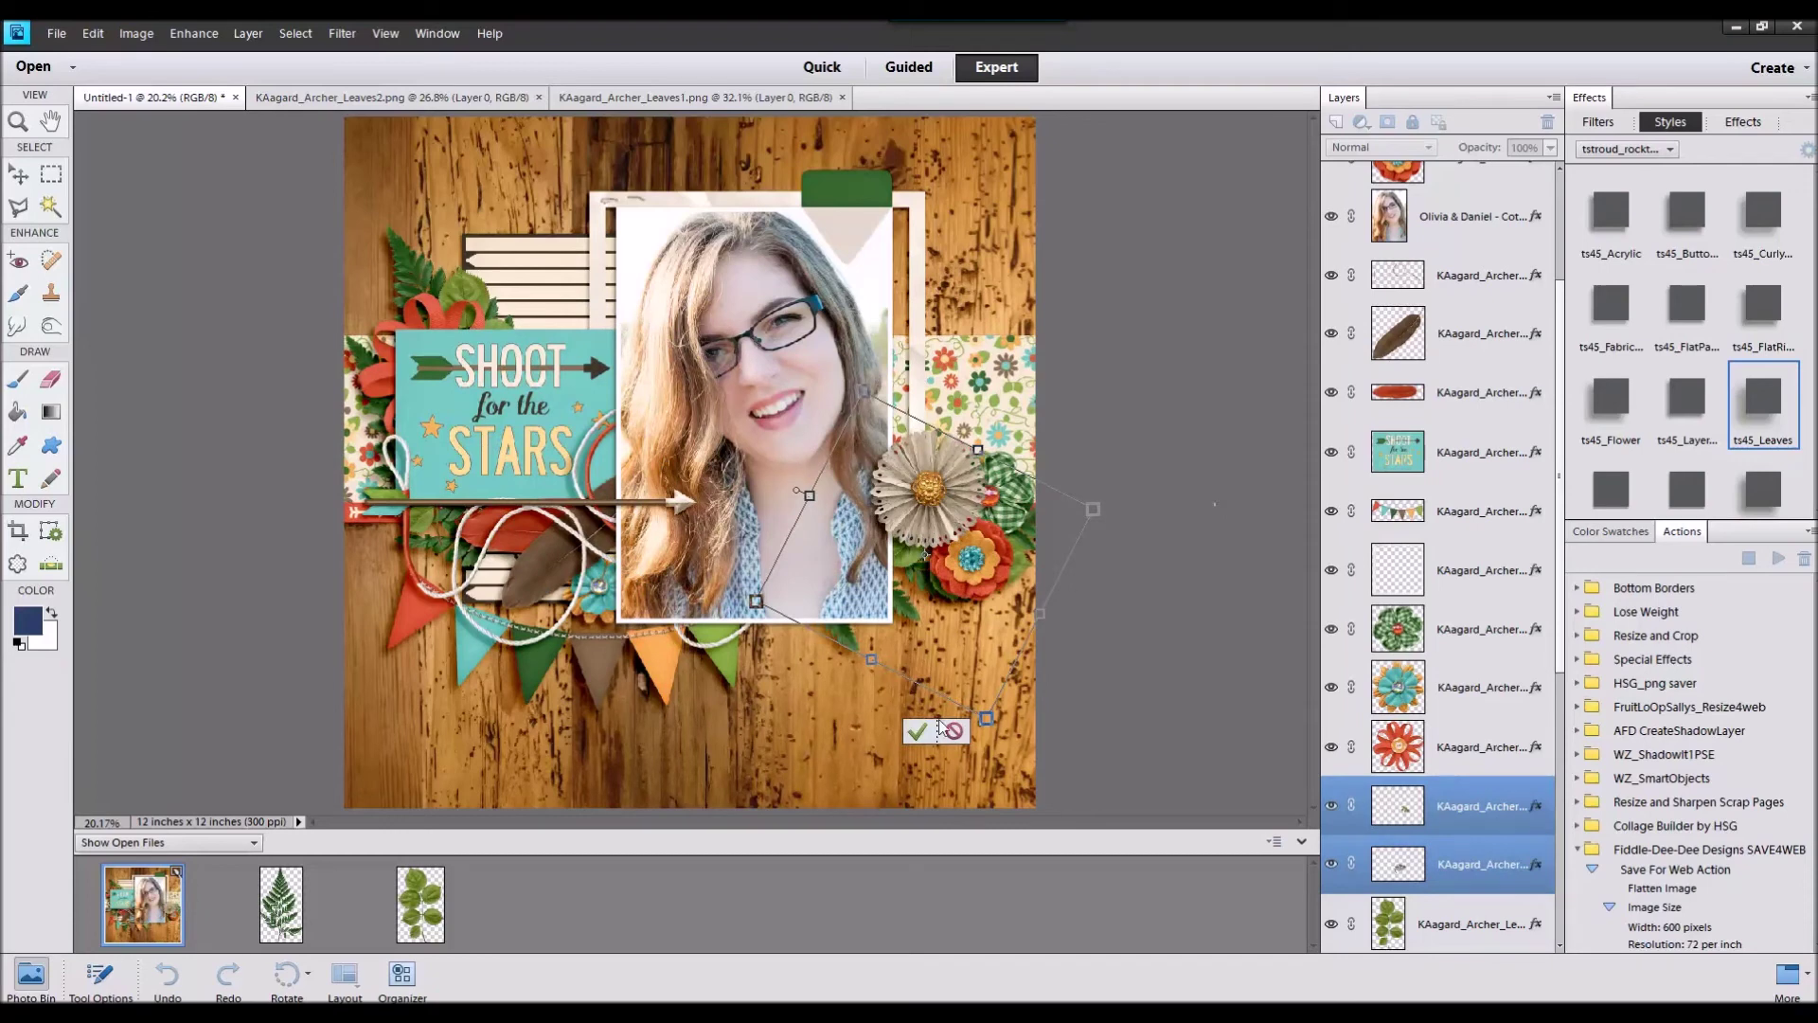
click(937, 729)
click(1155, 634)
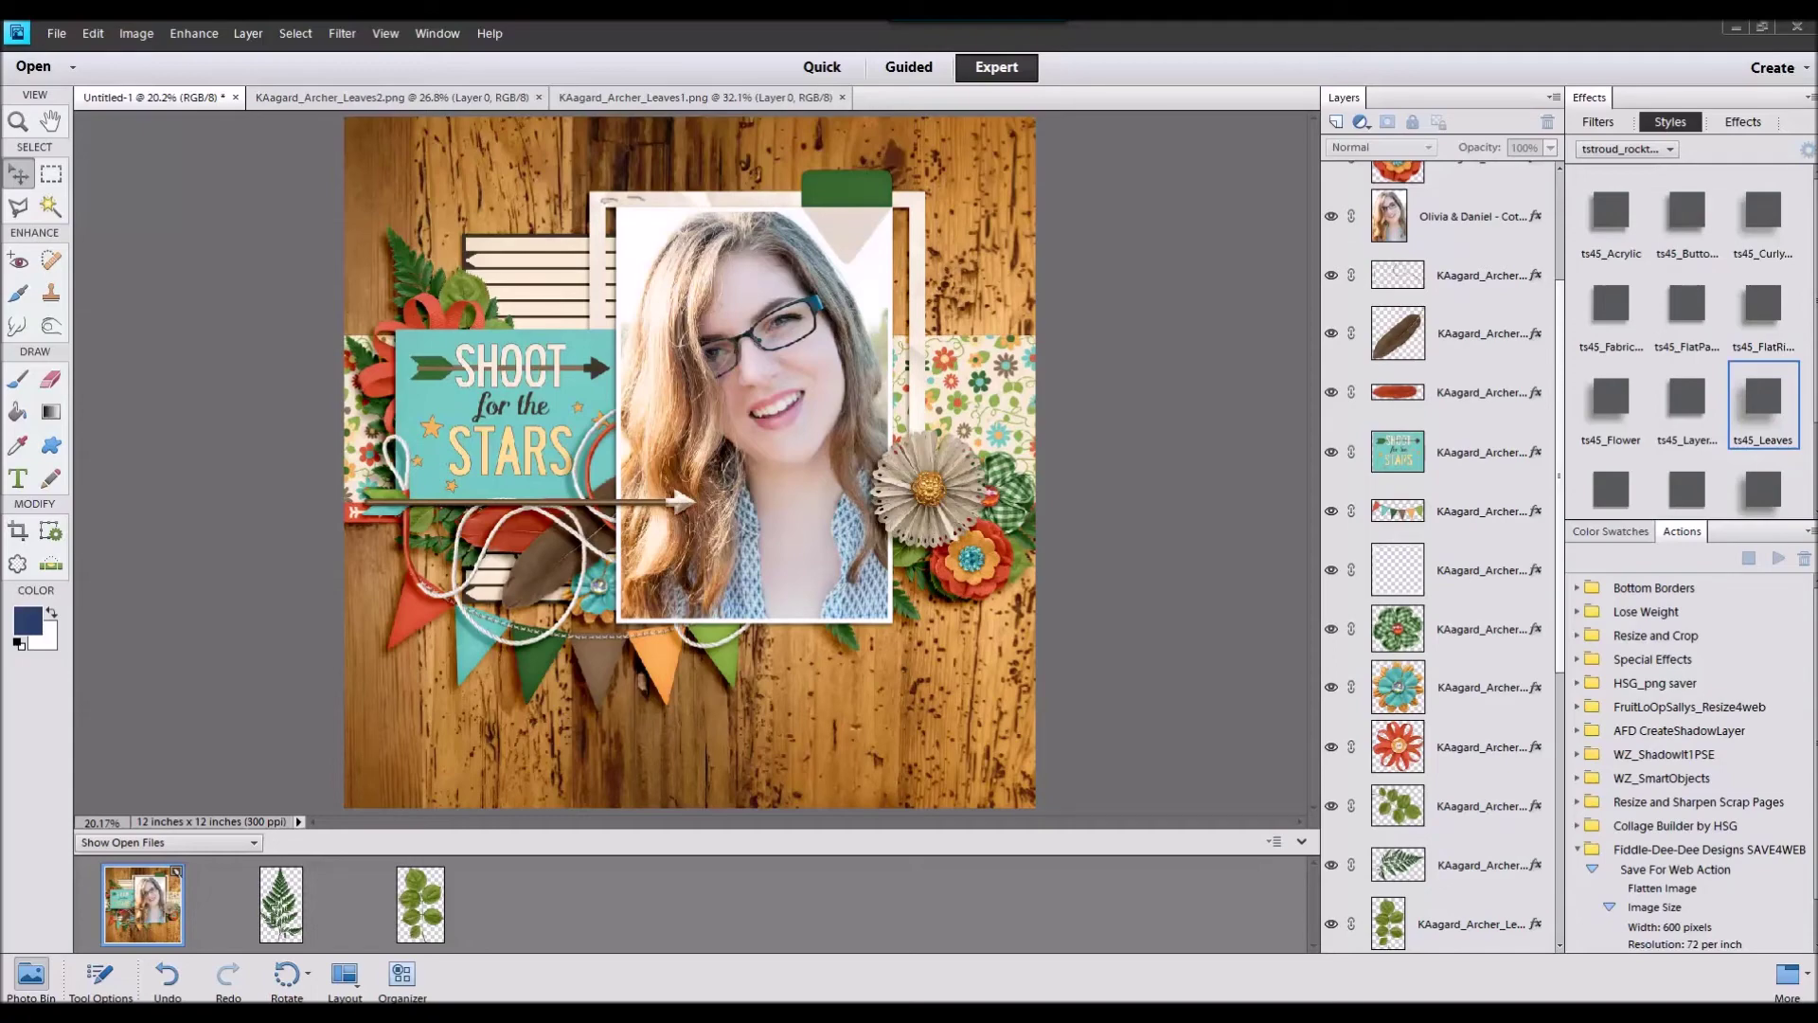
Step: Open the red patterned tape image, add it above the floral paper strip layer, and apply a shadow style
drag(1019, 867, 1021, 871)
double_click(154, 918)
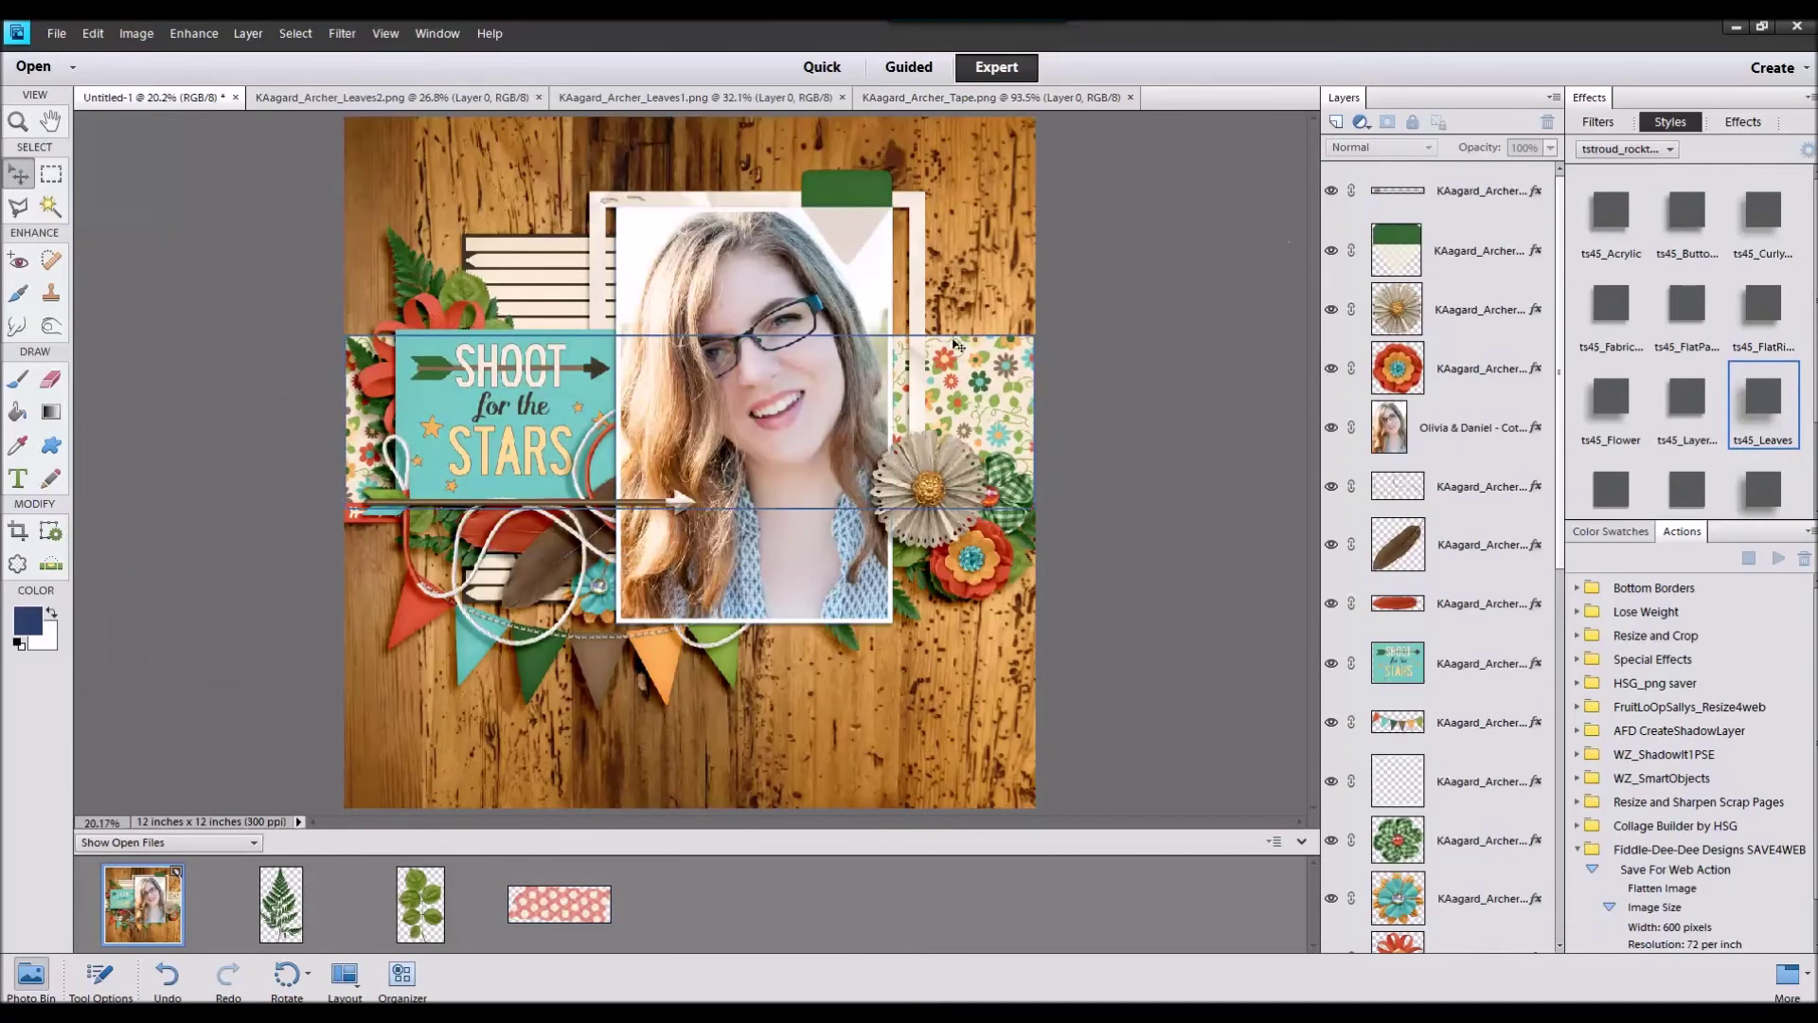
drag(565, 902, 931, 340)
double_click(1599, 487)
Step: Shrink the red tape and position it across the floral strip's upper edge beside the photo's right side
drag(1030, 293, 911, 335)
drag(902, 370, 986, 322)
click(914, 405)
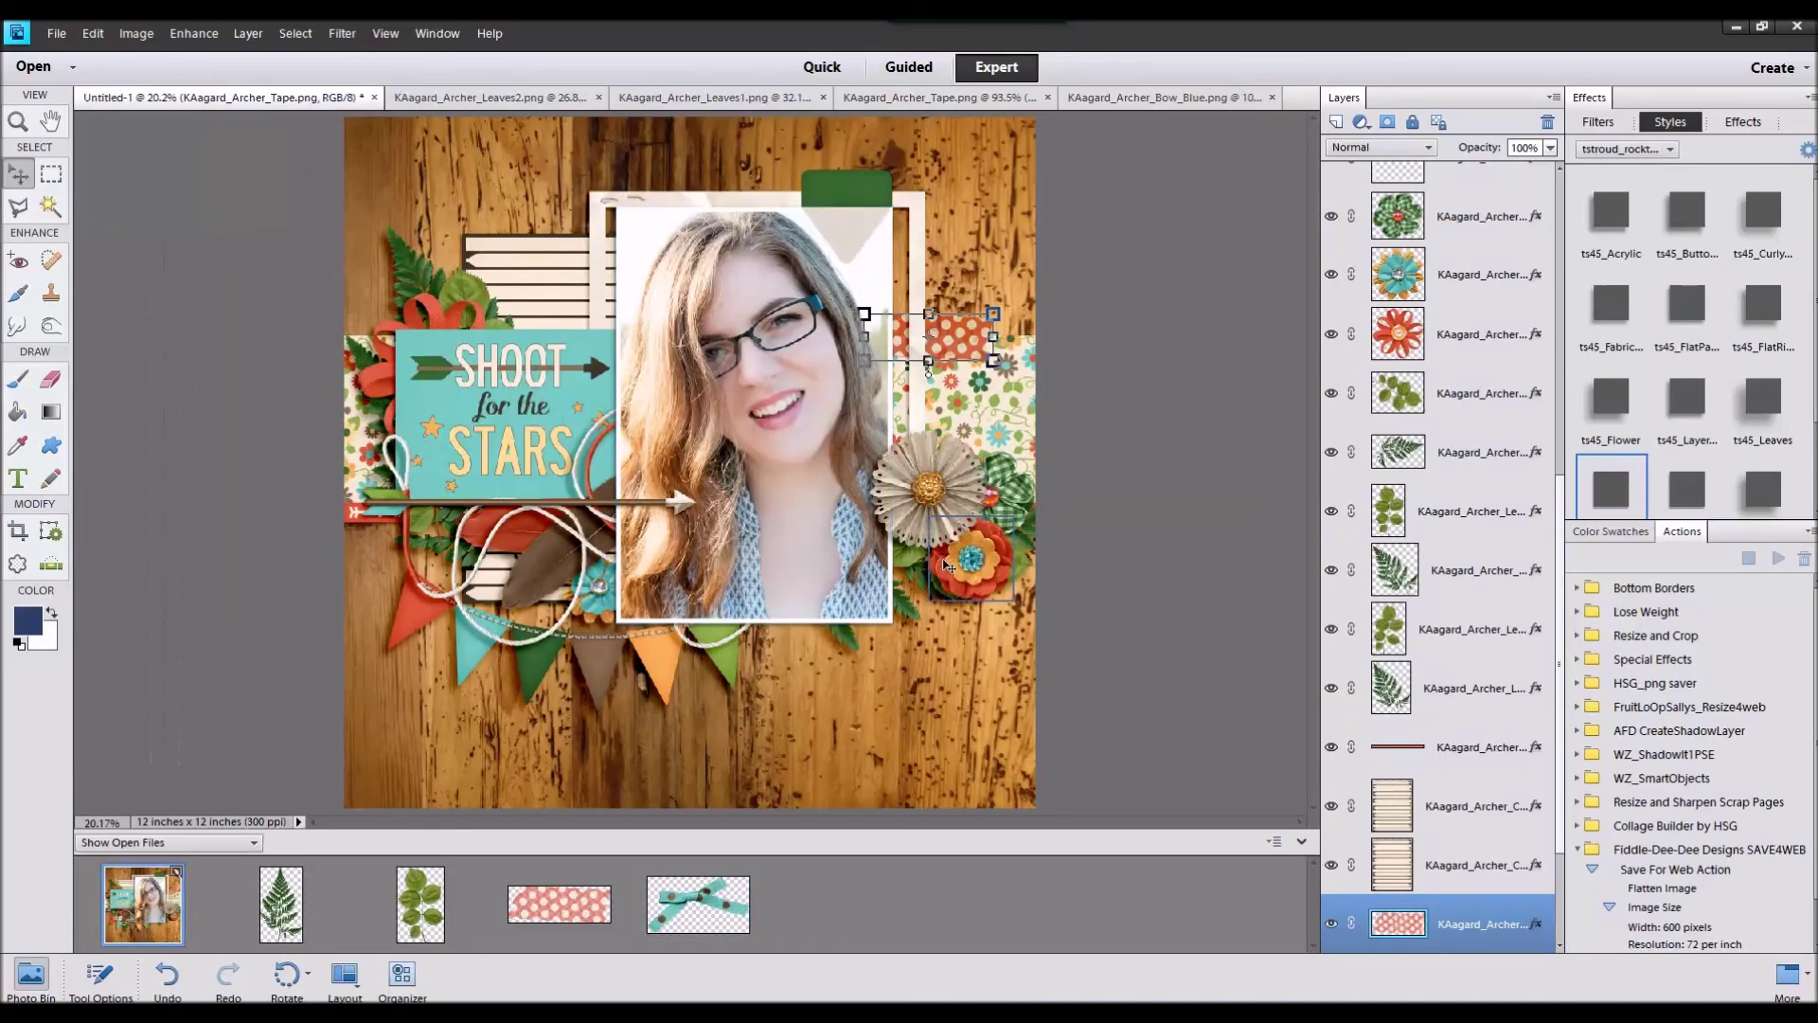
Step: Add the blue polka-dot bow to the page, move it over the flower cluster and bring it to the front
drag(735, 910, 864, 581)
drag(736, 462, 957, 594)
right_click(956, 595)
click(1010, 738)
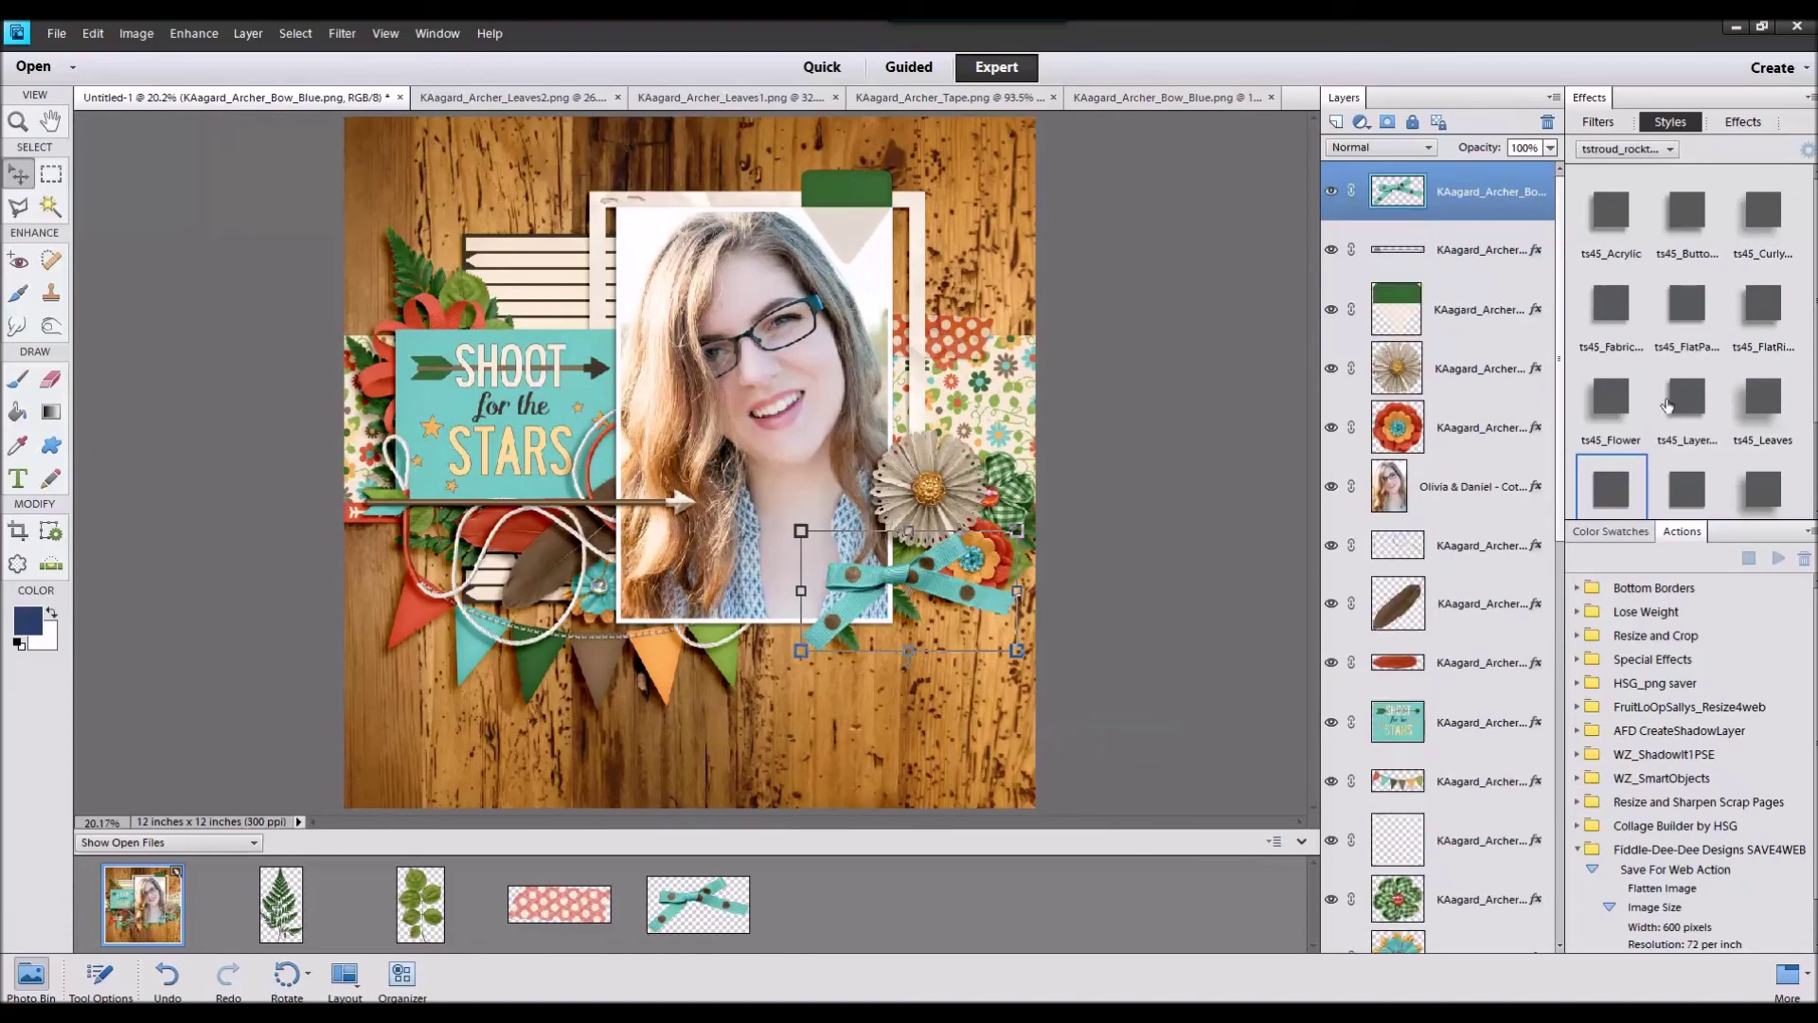
Step: Apply the ts45_Curly… shadow style to the bow, then shrink it and position it between the tan and red felt flowers
click(1758, 248)
drag(1019, 530, 952, 533)
click(945, 658)
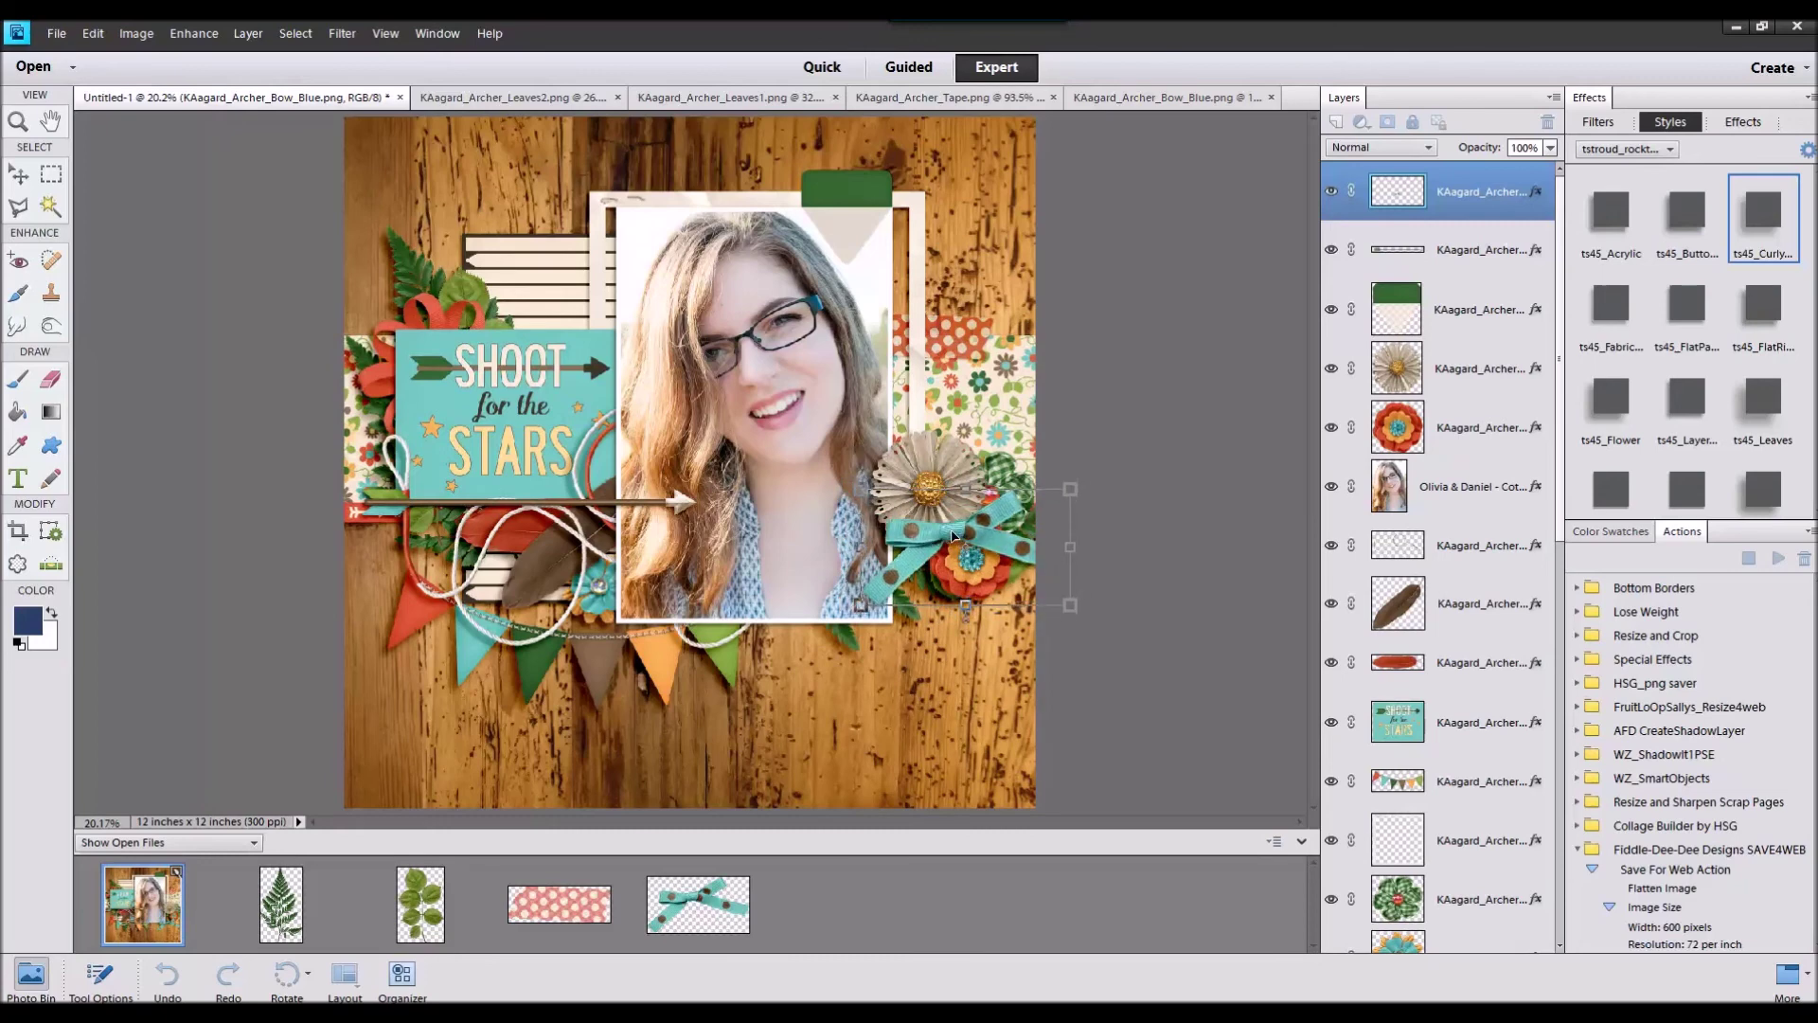
click(999, 618)
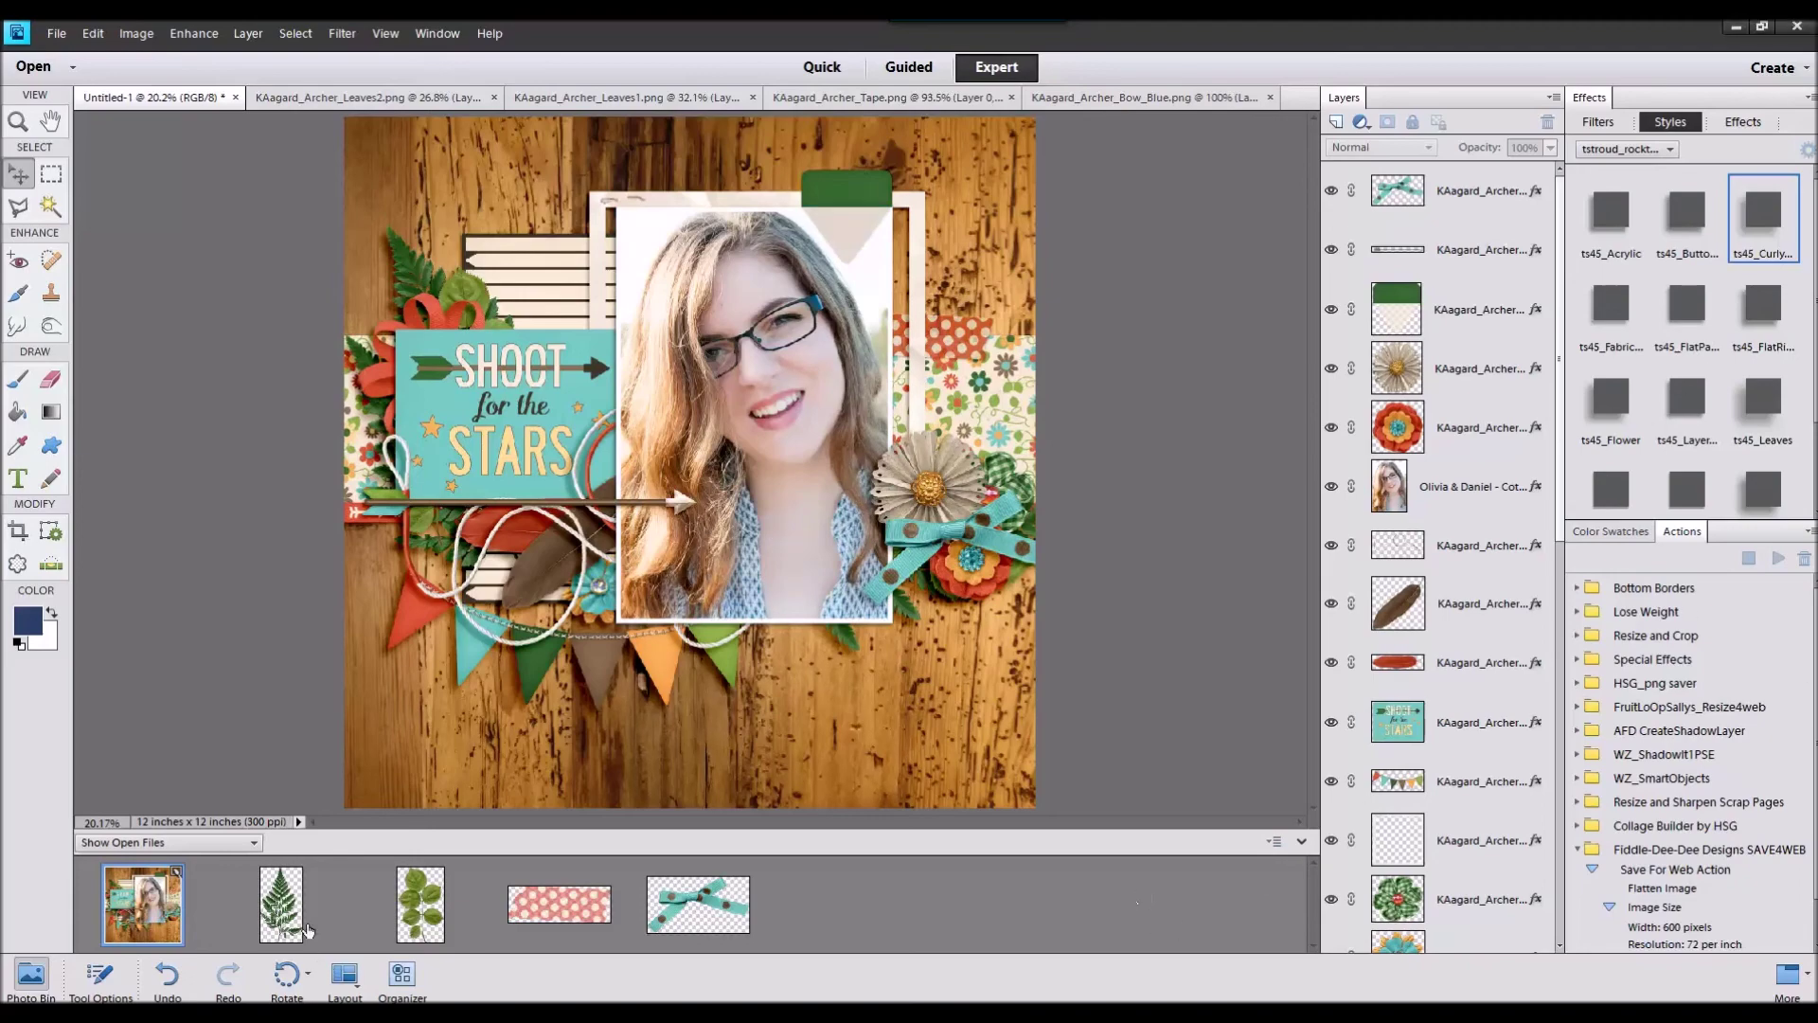
Step: Close the two leaf files, the tape file and the bow file, keeping the scrapbook page open
double_click(302, 922)
shift+click(674, 918)
right_click(675, 918)
click(744, 657)
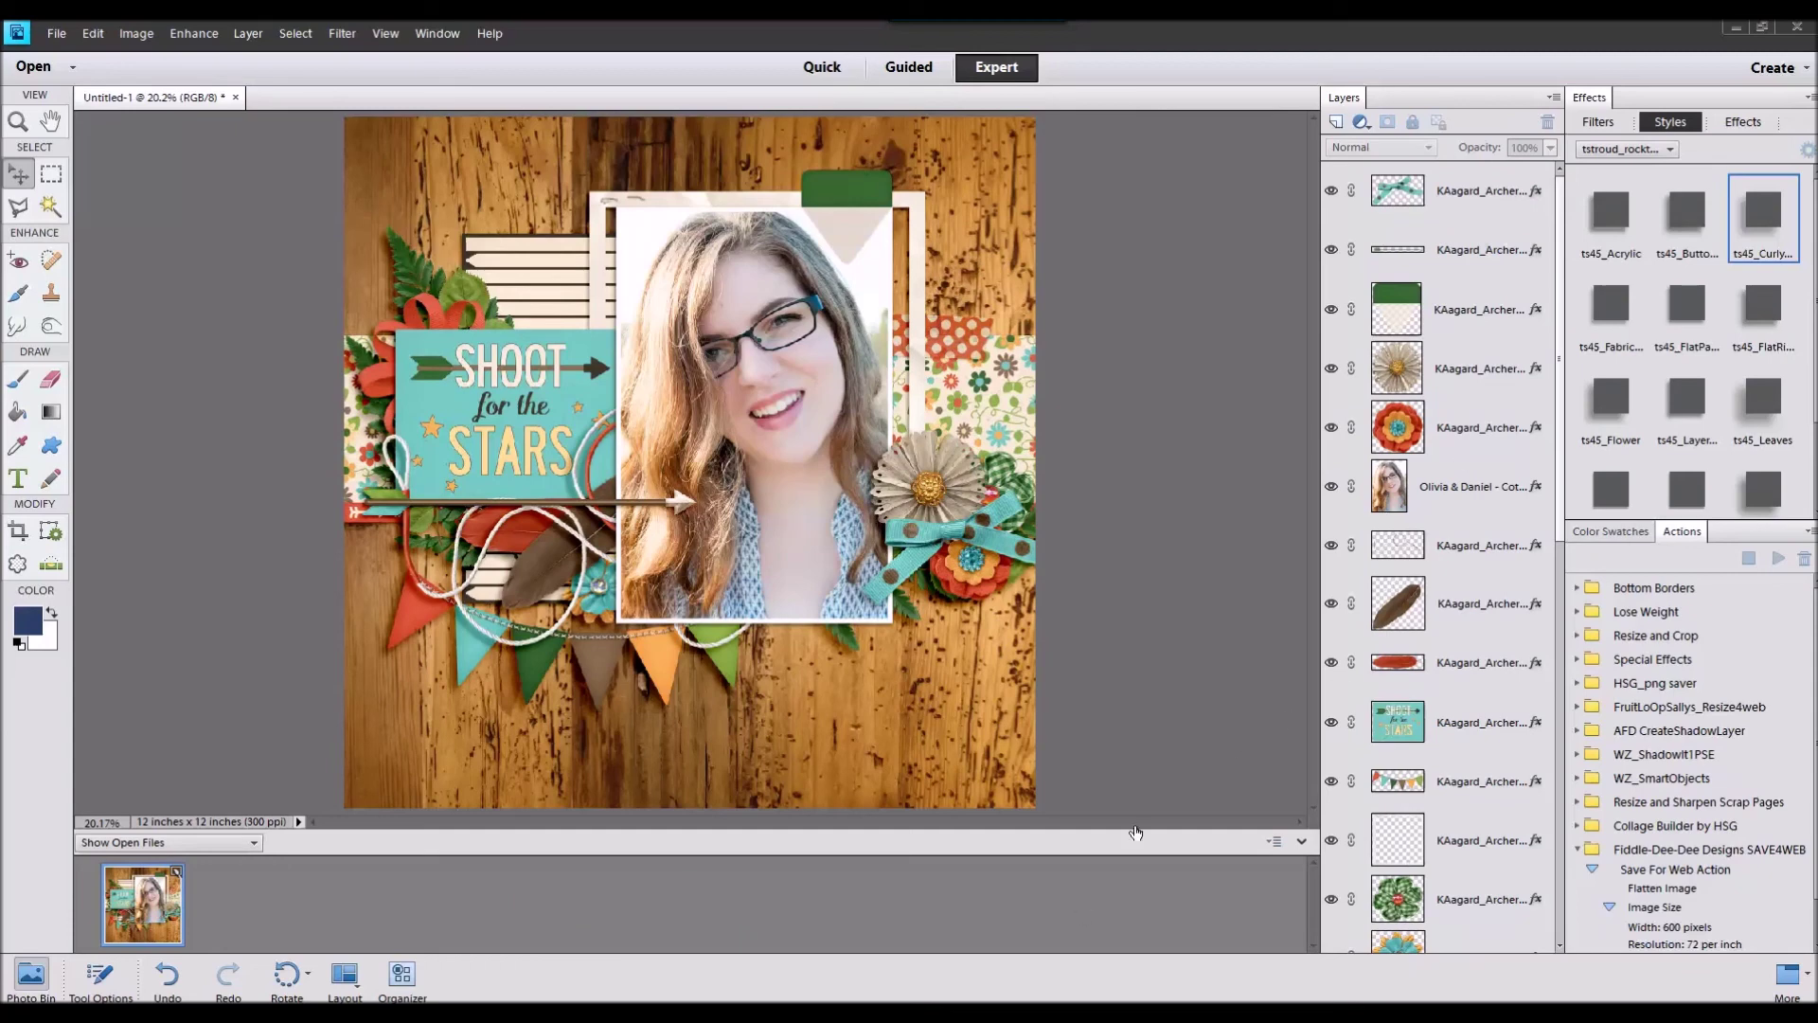
click(584, 400)
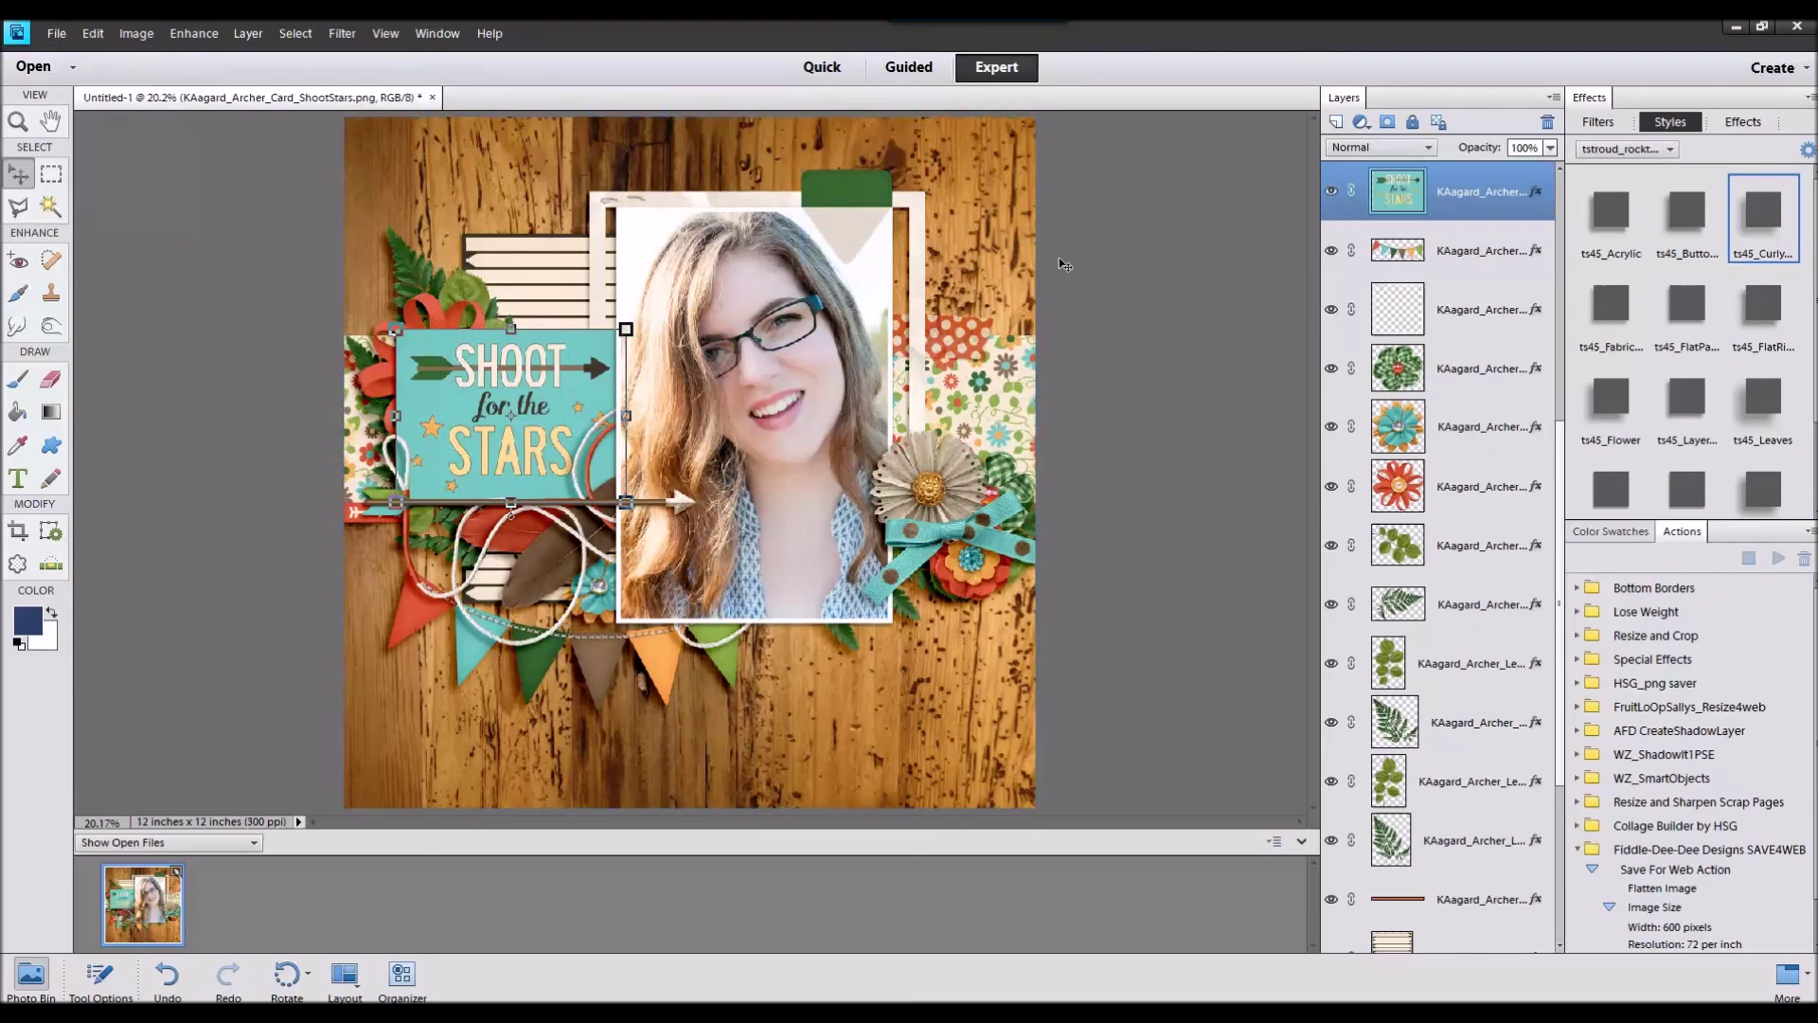
click(1124, 254)
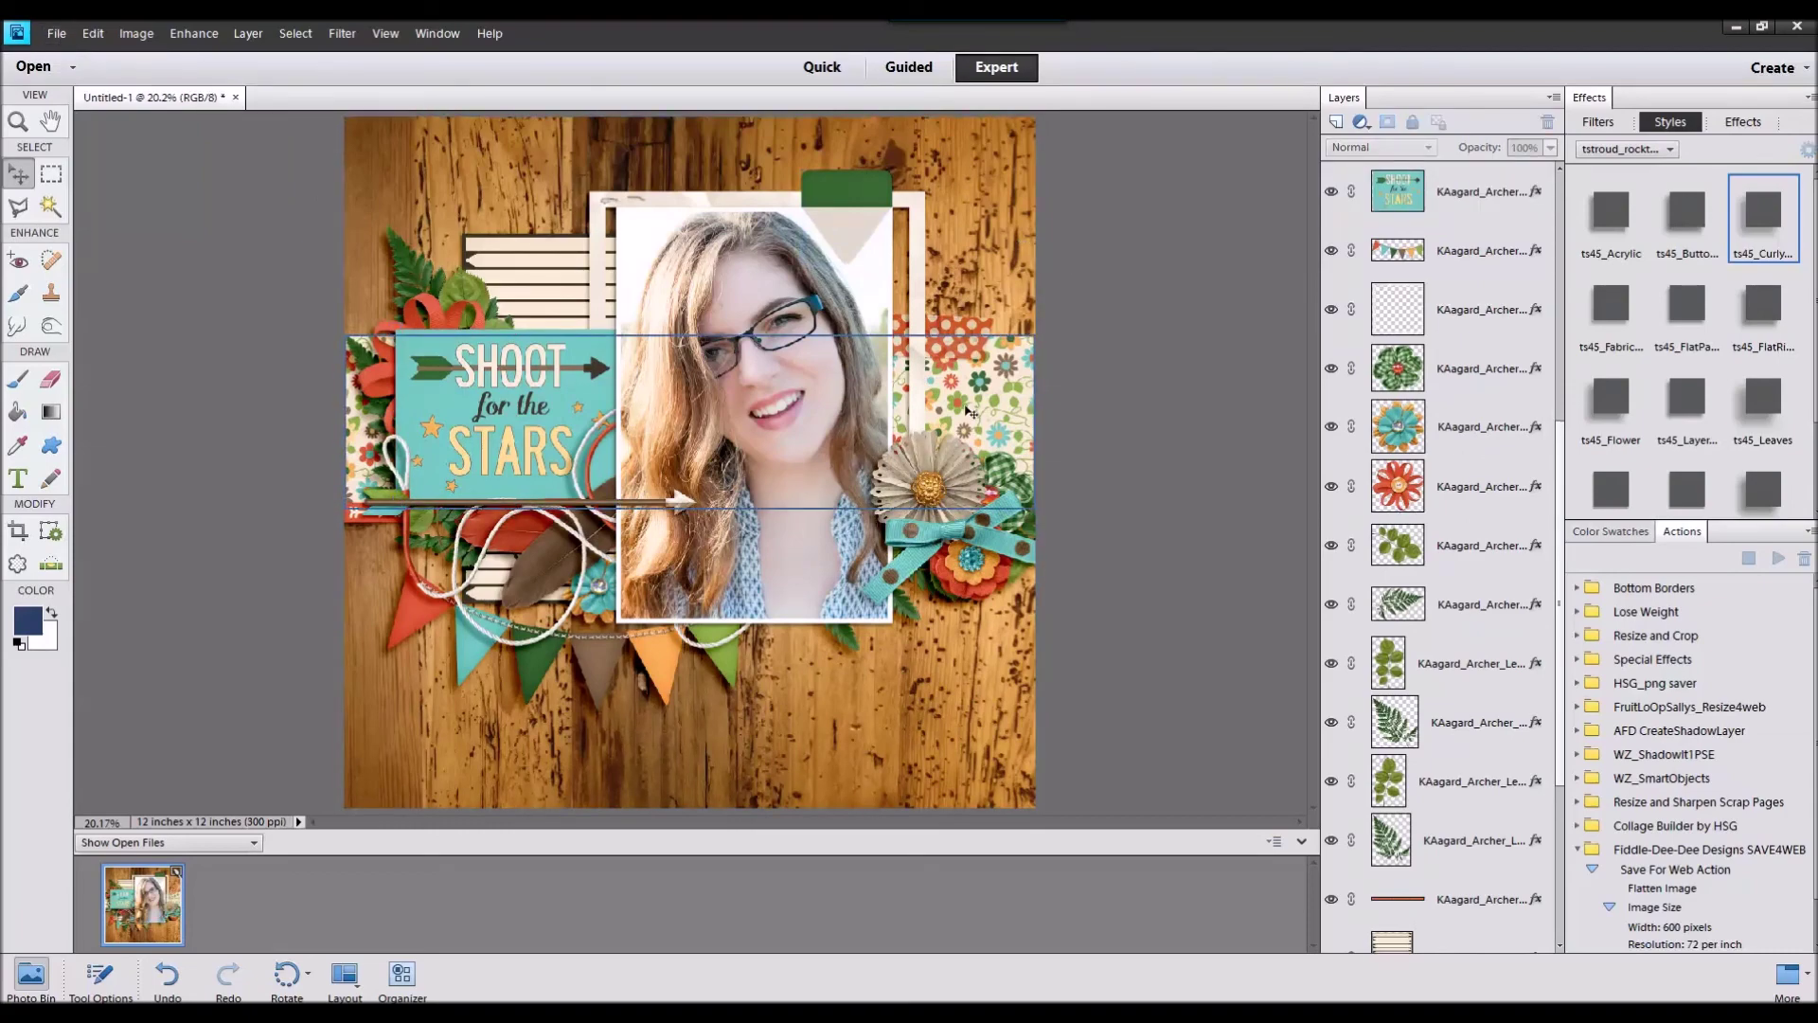